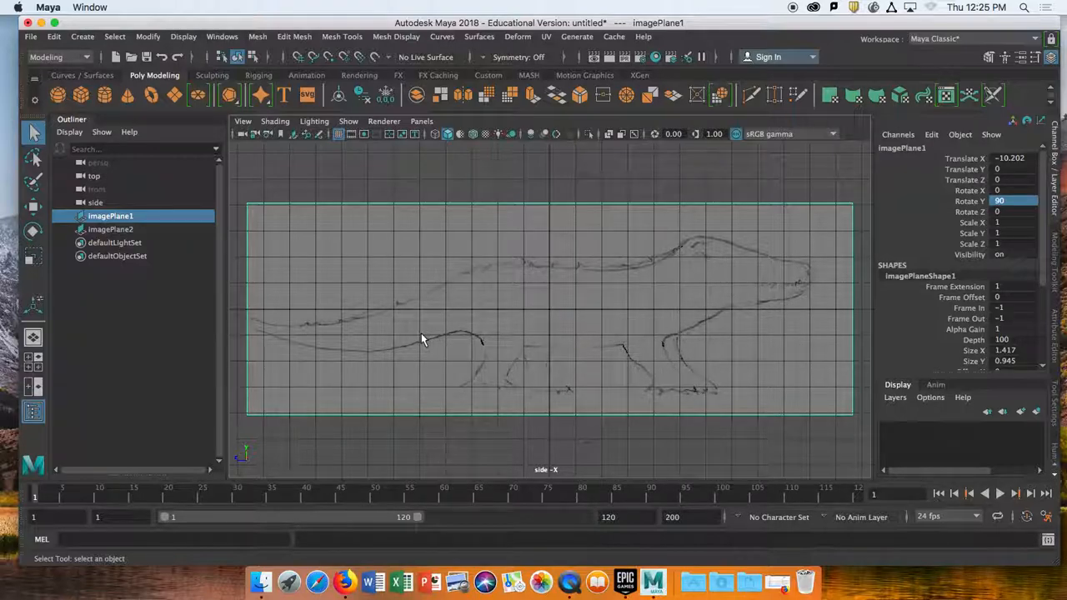
Step: Select both reference image planes in the side view and create a display layer from them
{"action": "key", "text": "space"}
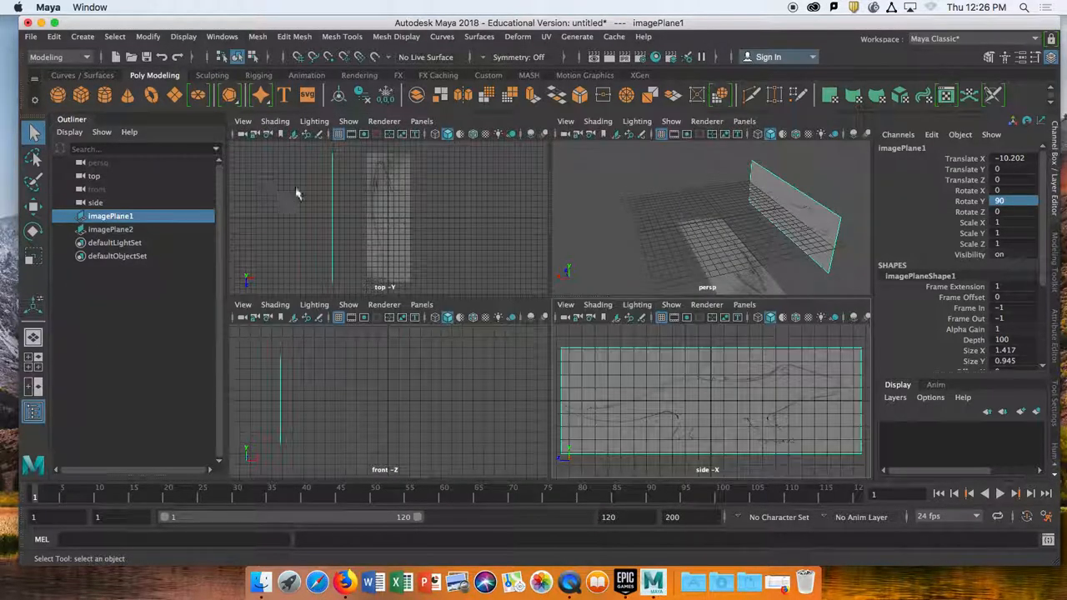
{"action": "left_click", "coordinate": [398, 171]}
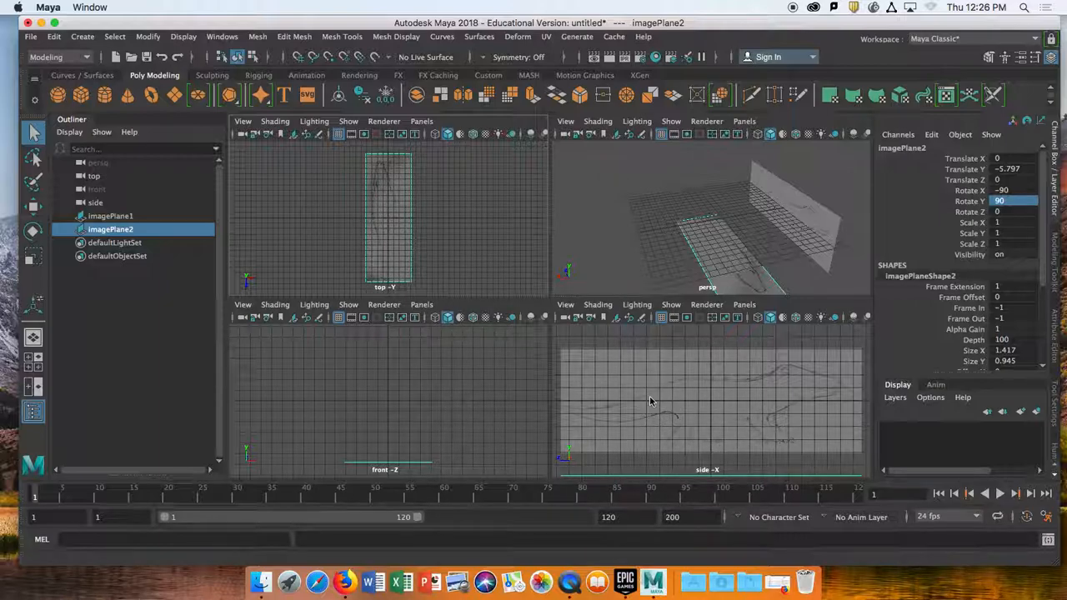
{"action": "key", "text": "space"}
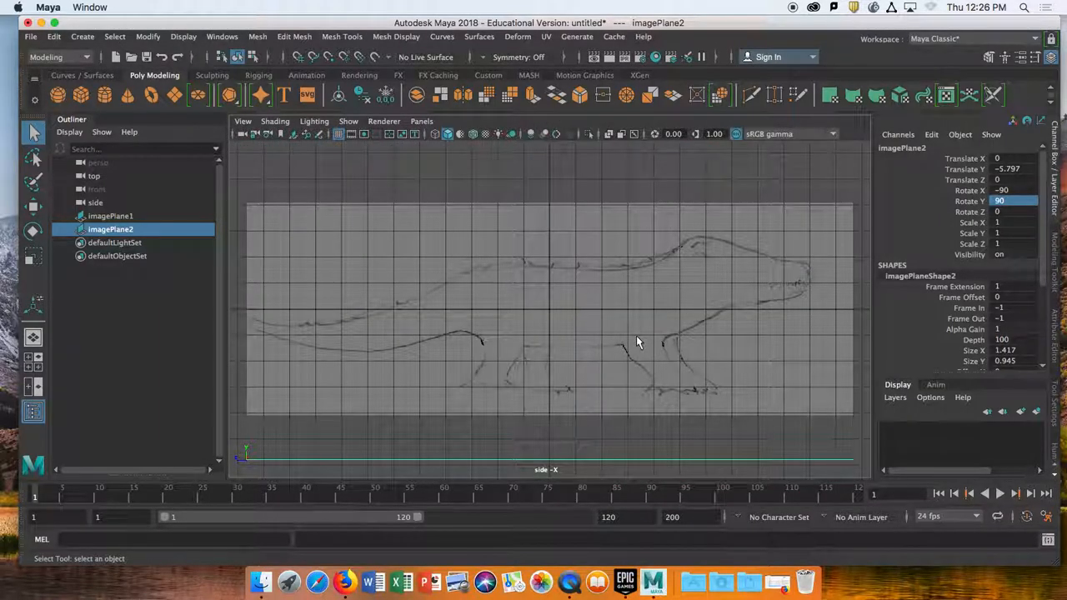
{"action": "left_click_drag", "start_coordinate": [646, 191], "coordinate": [606, 249]}
{"action": "left_click", "coordinate": [619, 194]}
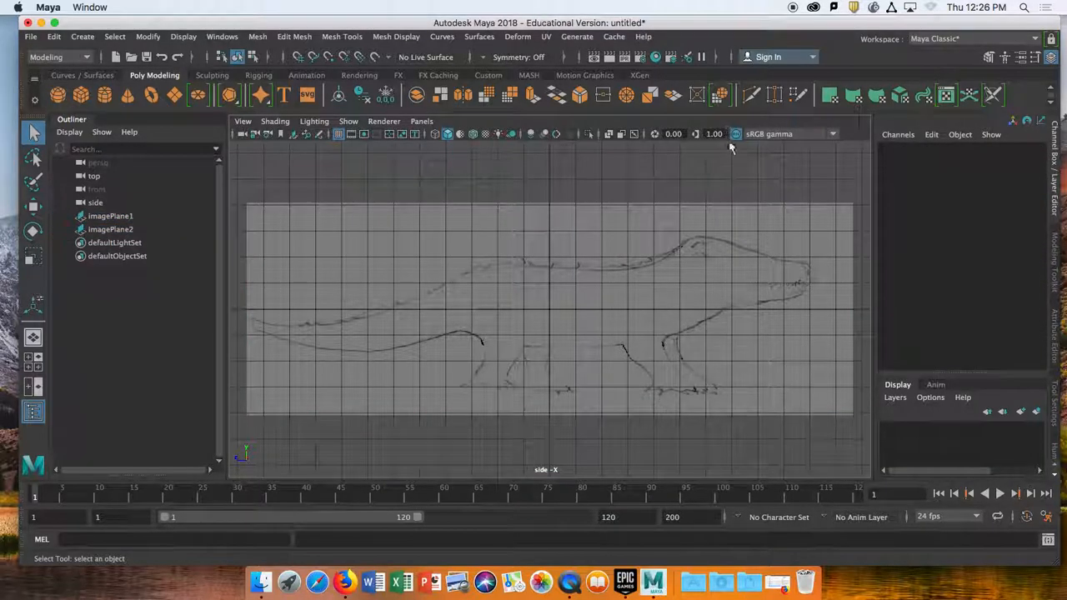
{"action": "left_click_drag", "start_coordinate": [715, 189], "coordinate": [548, 471]}
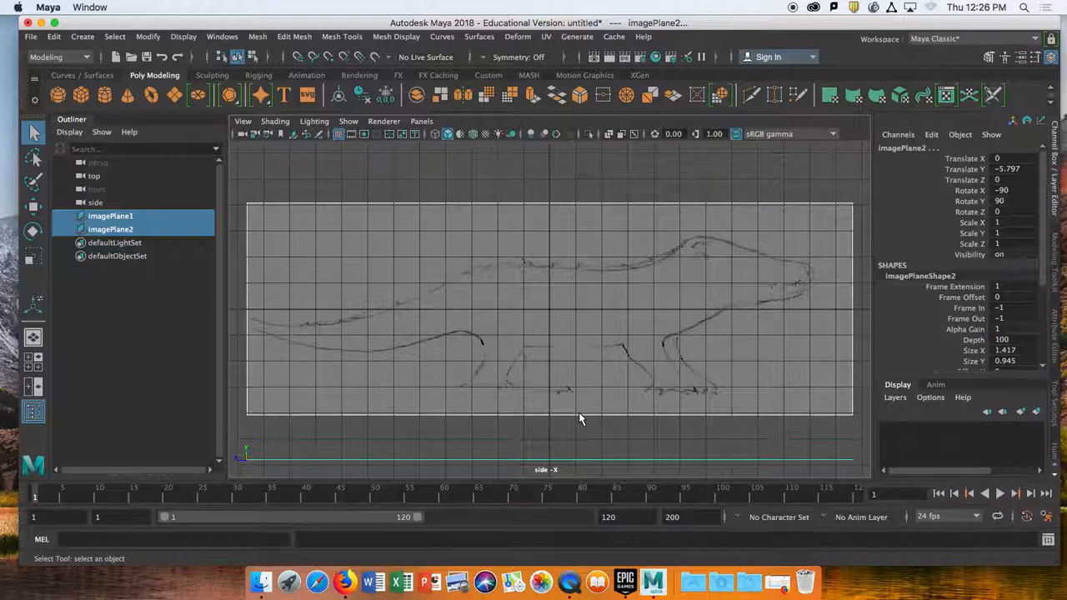
{"action": "left_click", "coordinate": [892, 396]}
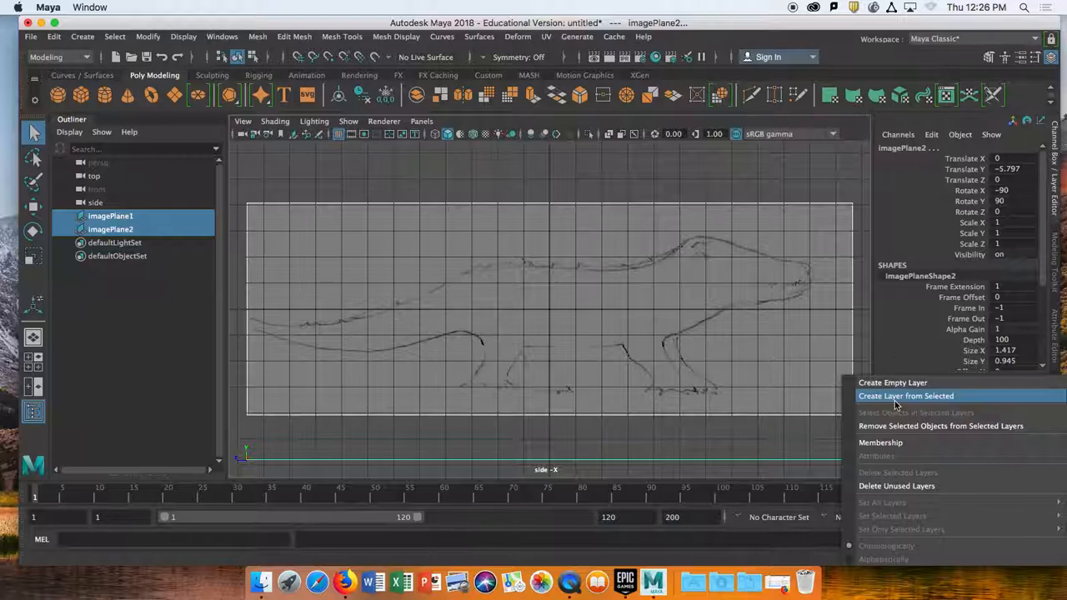
{"action": "left_click", "coordinate": [889, 396]}
Step: Toggle the image plane layer's visibility off and on to check it, and clear the selection
{"action": "left_click", "coordinate": [889, 429]}
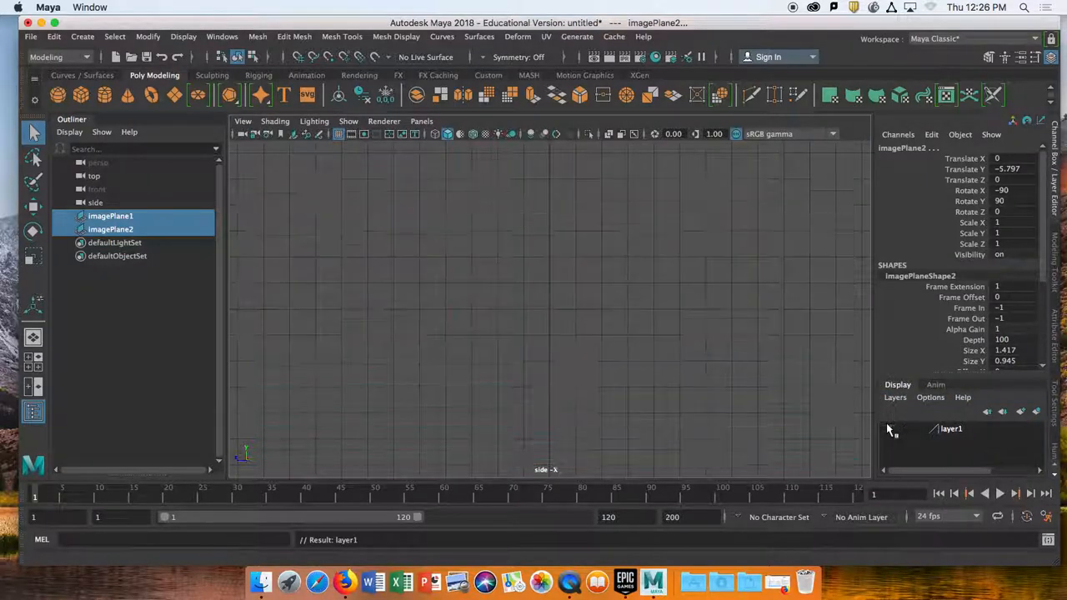
{"action": "left_click", "coordinate": [888, 429]}
{"action": "left_click", "coordinate": [888, 429]}
{"action": "left_click", "coordinate": [888, 429]}
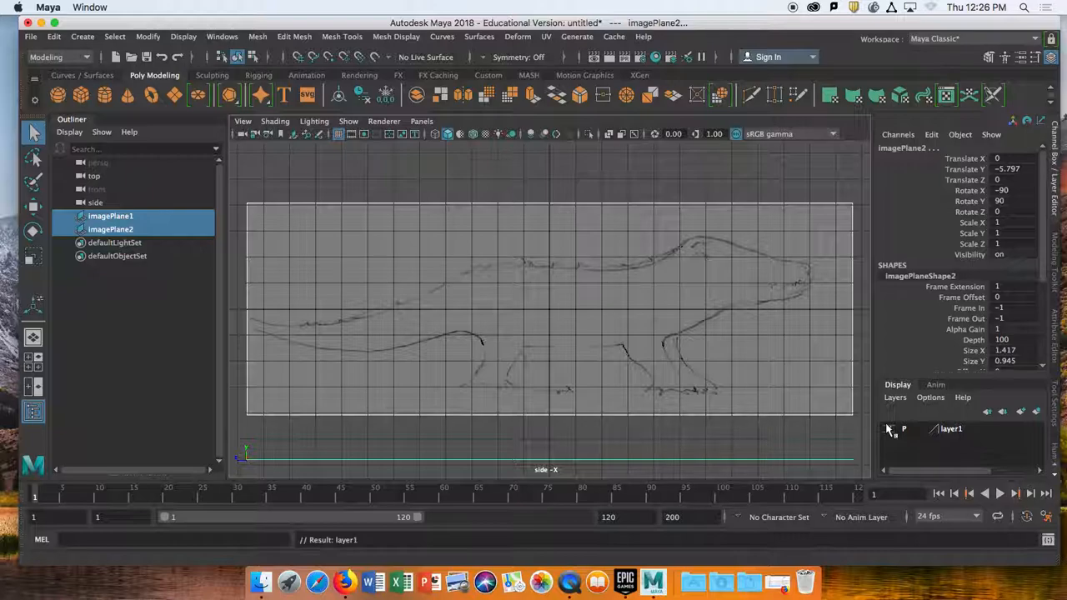
{"action": "left_click", "coordinate": [696, 181]}
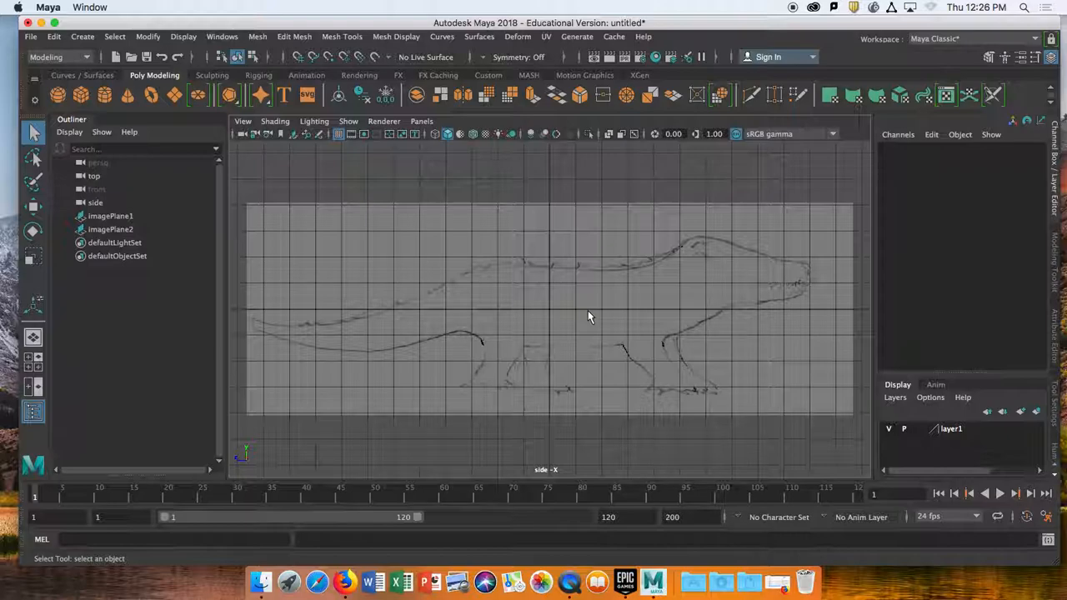
Step: Create a polygon cube and scale it in the side view to about 3.07 in Y and 1.88 in Z to fit the torso sketch
{"action": "left_click", "coordinate": [80, 97]}
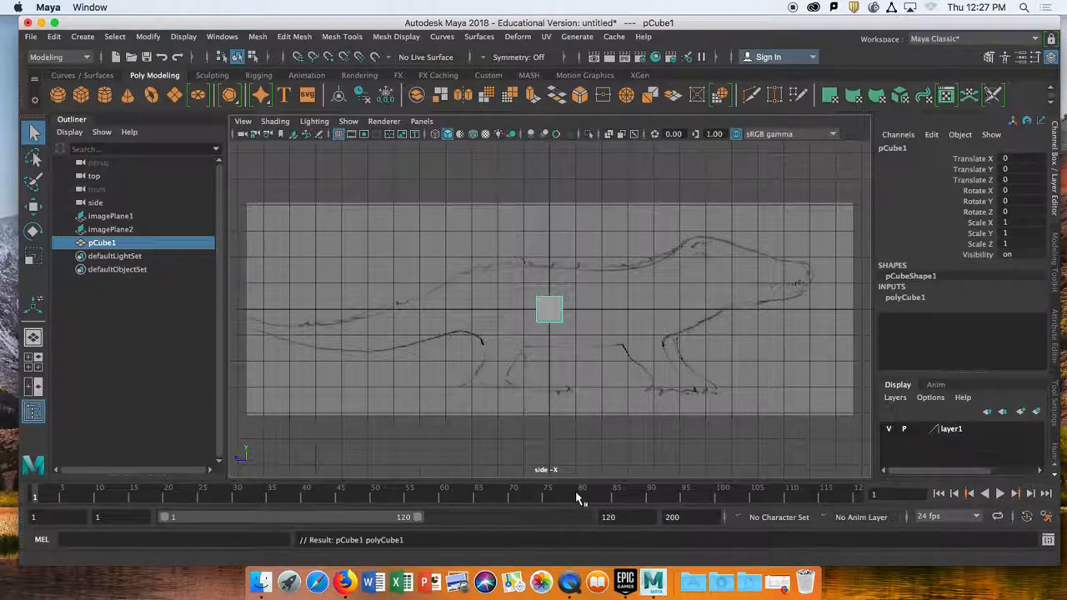
{"action": "key", "text": "r"}
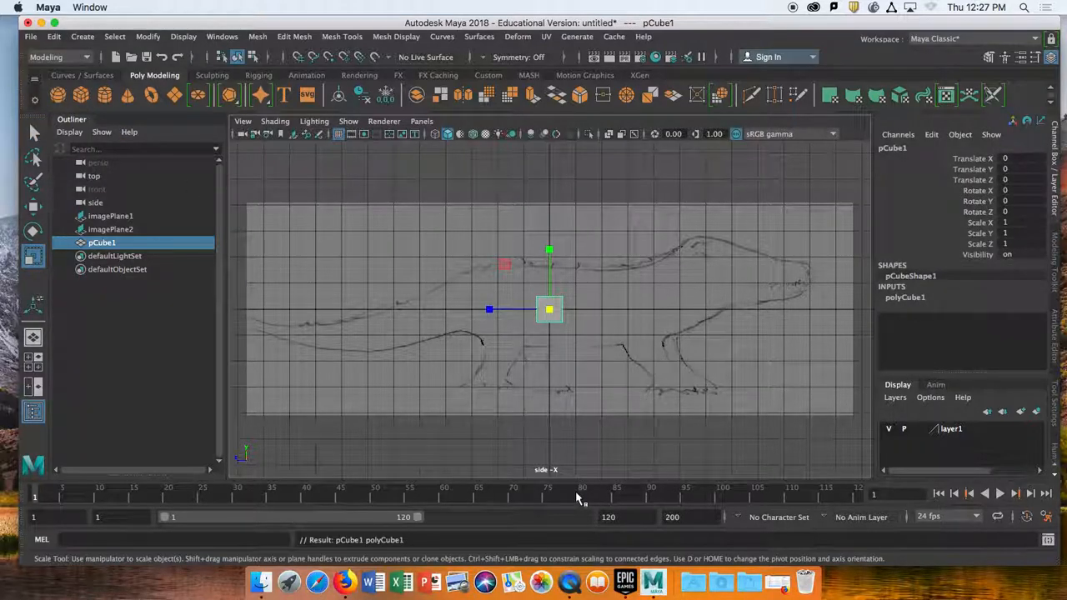
{"action": "left_click_drag", "start_coordinate": [549, 248], "coordinate": [514, 129]}
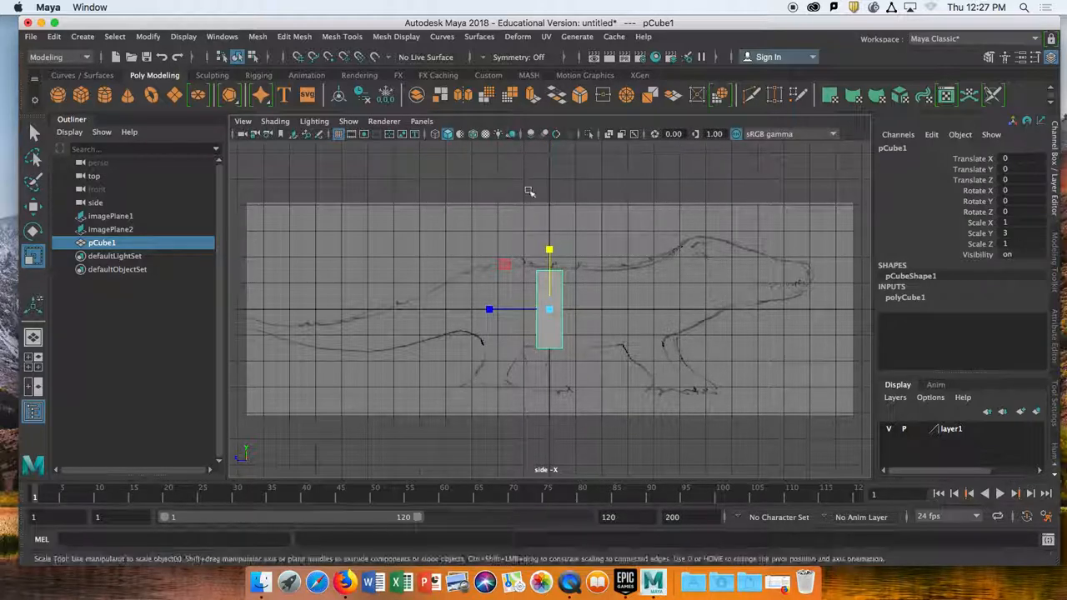
{"action": "left_click_drag", "start_coordinate": [488, 309], "coordinate": [451, 305]}
{"action": "mouse_move", "coordinate": [549, 248]}
{"action": "left_mouse_down"}
{"action": "mouse_move", "coordinate": [547, 238]}
{"action": "mouse_move", "coordinate": [550, 251]}
{"action": "left_mouse_up"}
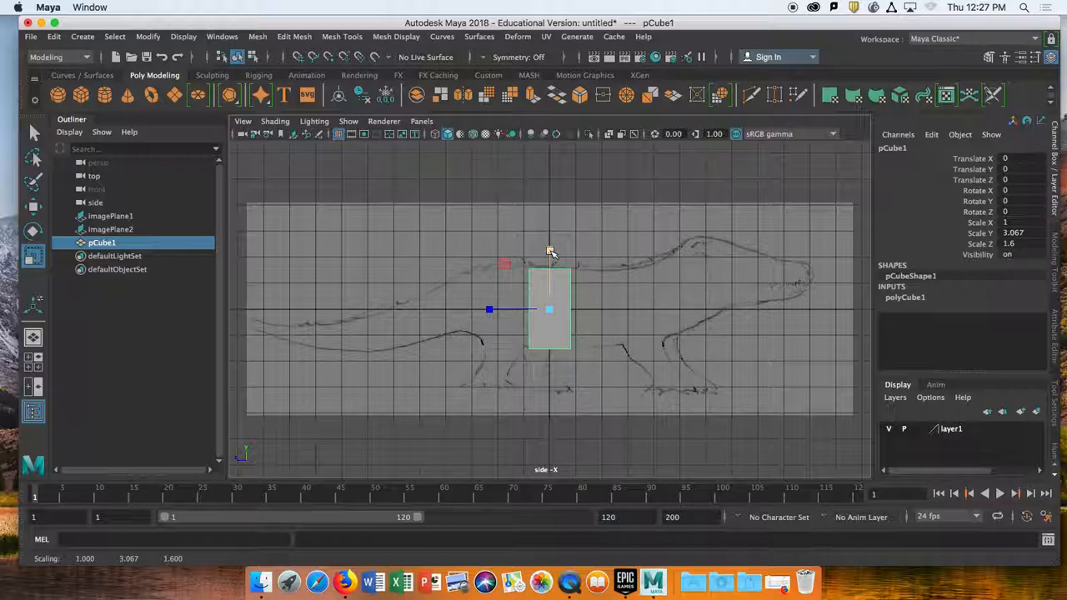
{"action": "mouse_move", "coordinate": [489, 309]}
{"action": "left_mouse_down"}
{"action": "mouse_move", "coordinate": [499, 309]}
{"action": "mouse_move", "coordinate": [485, 305]}
{"action": "left_mouse_up"}
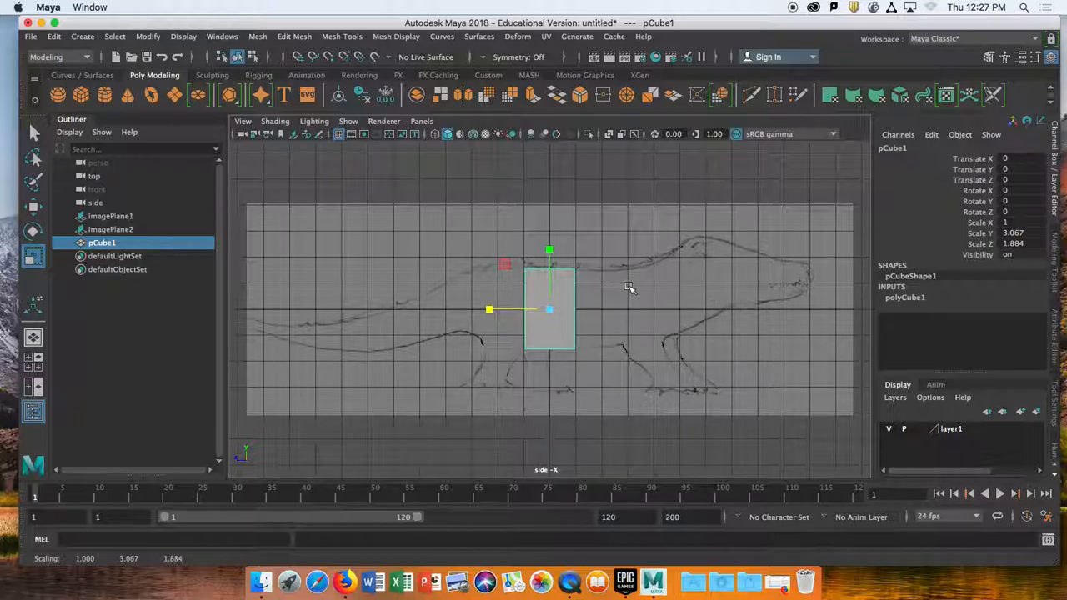
Step: In the top view, fit the cube to the body outline by scaling it to about 4.0 in X and moving it to about -0.66 in X
{"action": "key", "text": "space"}
{"action": "key", "text": "space"}
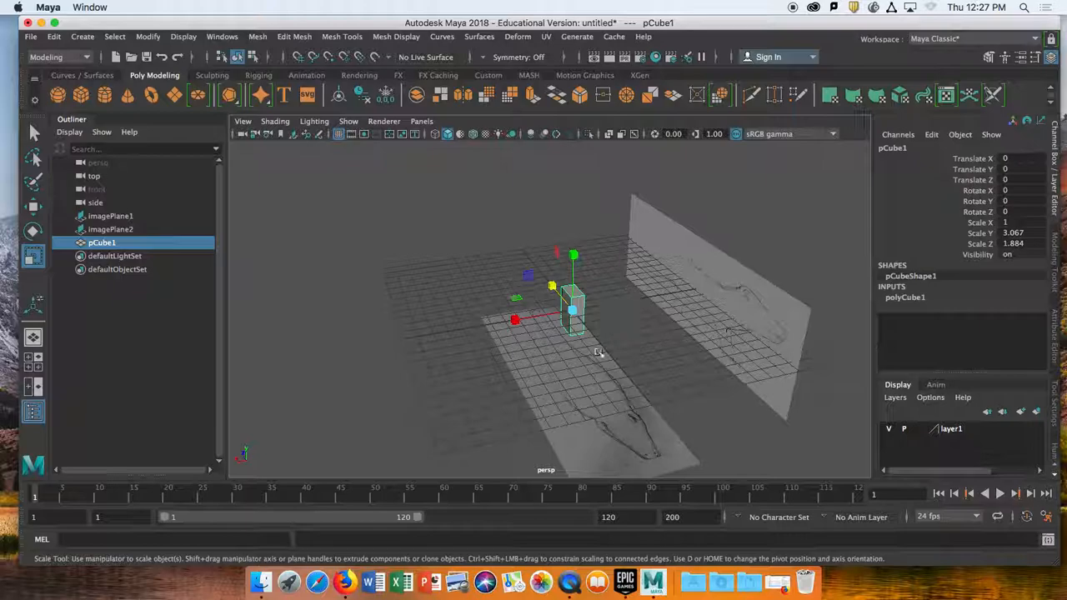
{"action": "key", "text": "space"}
{"action": "key", "text": "space"}
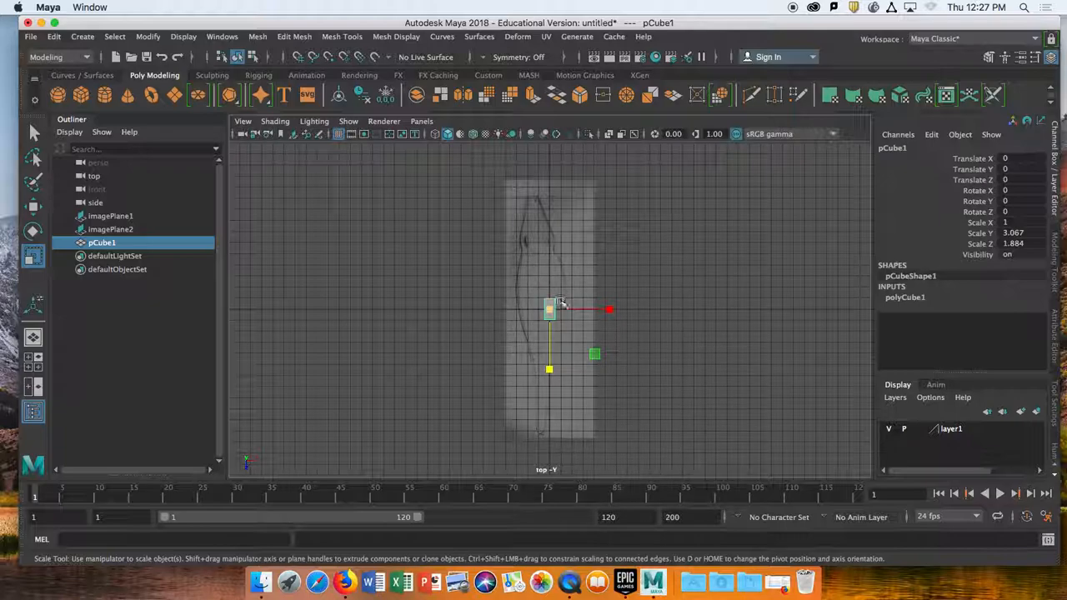
{"action": "left_click_drag", "start_coordinate": [609, 313], "coordinate": [717, 324]}
{"action": "left_click_drag", "start_coordinate": [610, 309], "coordinate": [606, 309]}
{"action": "key", "text": "w"}
{"action": "scroll", "coordinate": [564, 331], "scroll_direction": "up", "scroll_amount": 3}
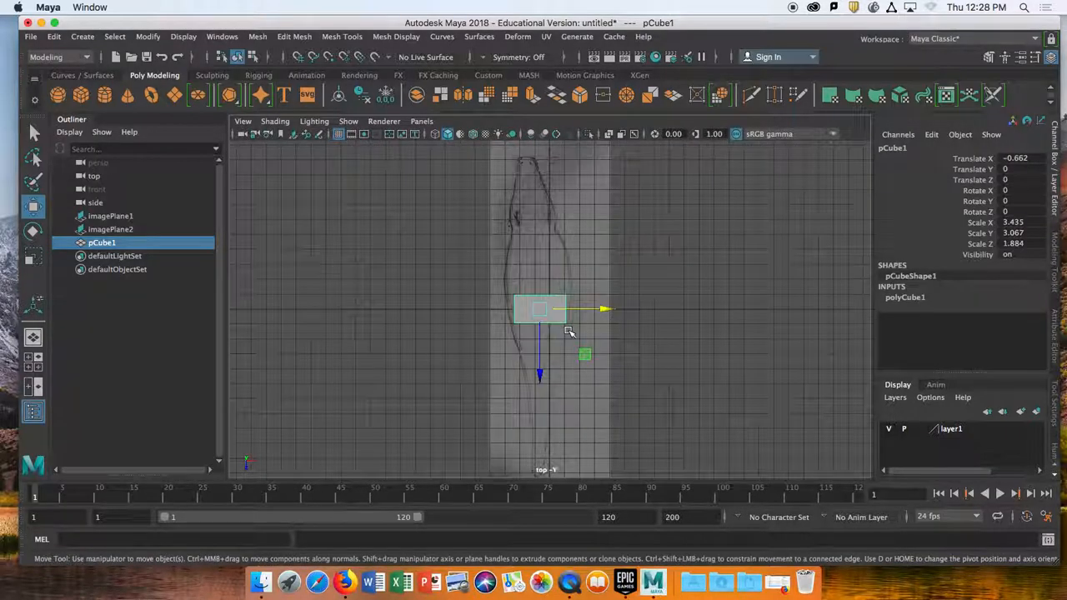
{"action": "key", "text": "r"}
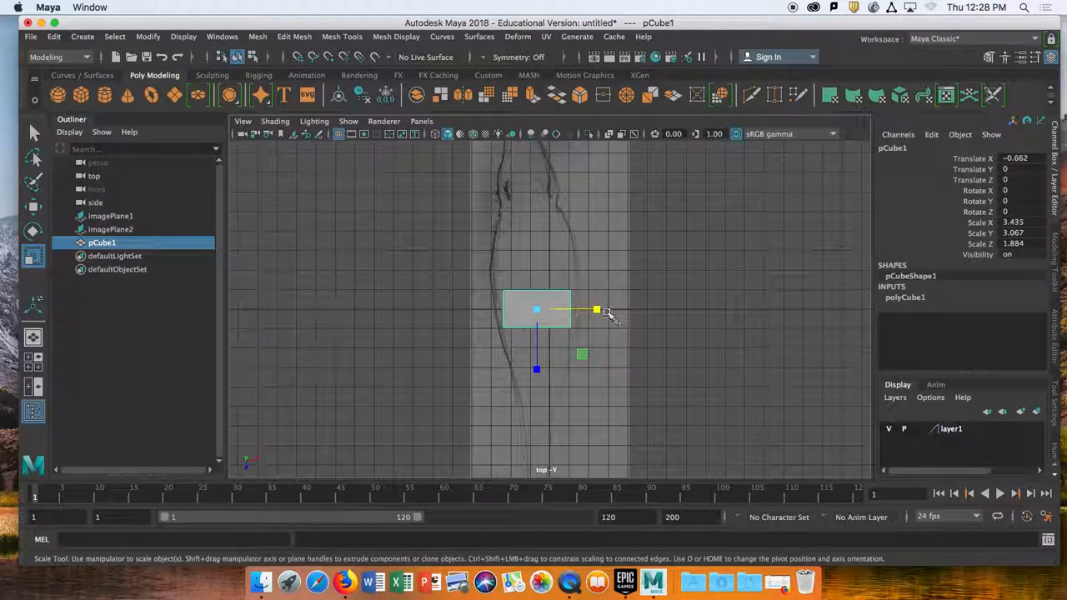
{"action": "left_click_drag", "start_coordinate": [600, 312], "coordinate": [609, 312]}
Step: Extrude the cube's head-side face about 1.8 units toward the head along the side-view sketch
{"action": "key", "text": "space"}
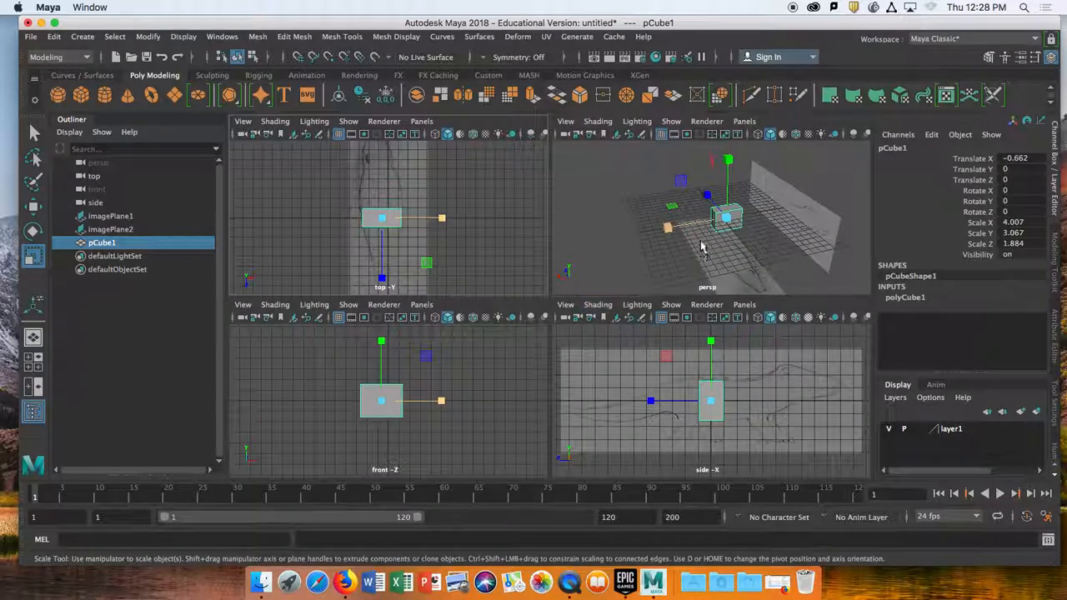
{"action": "key", "text": "space"}
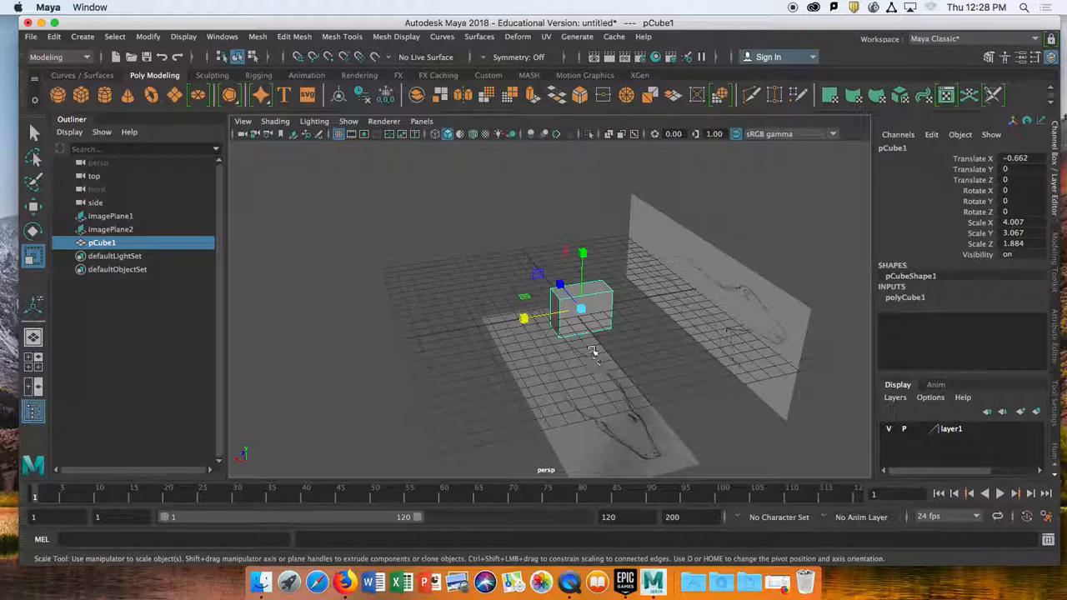
{"action": "right_click", "coordinate": [606, 311]}
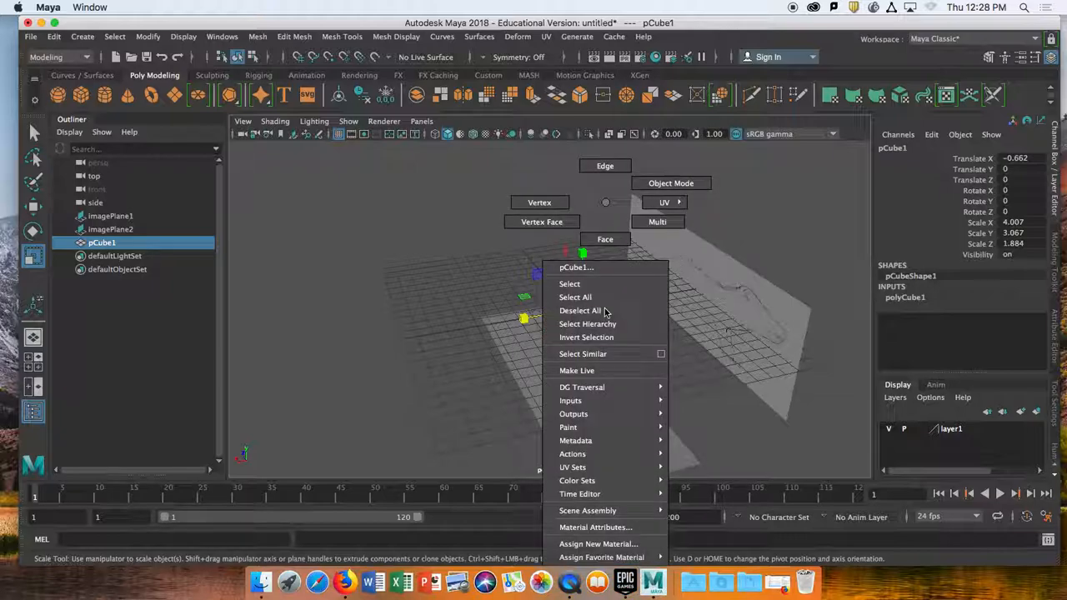
{"action": "left_click", "coordinate": [605, 239]}
{"action": "left_click", "coordinate": [597, 314]}
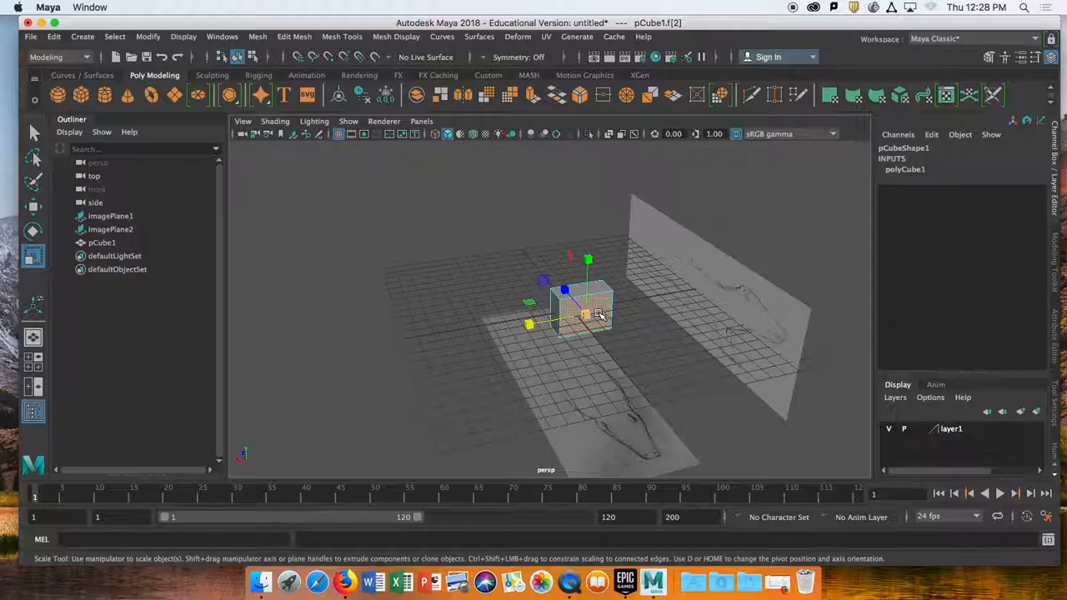
{"action": "left_click", "coordinate": [533, 98]}
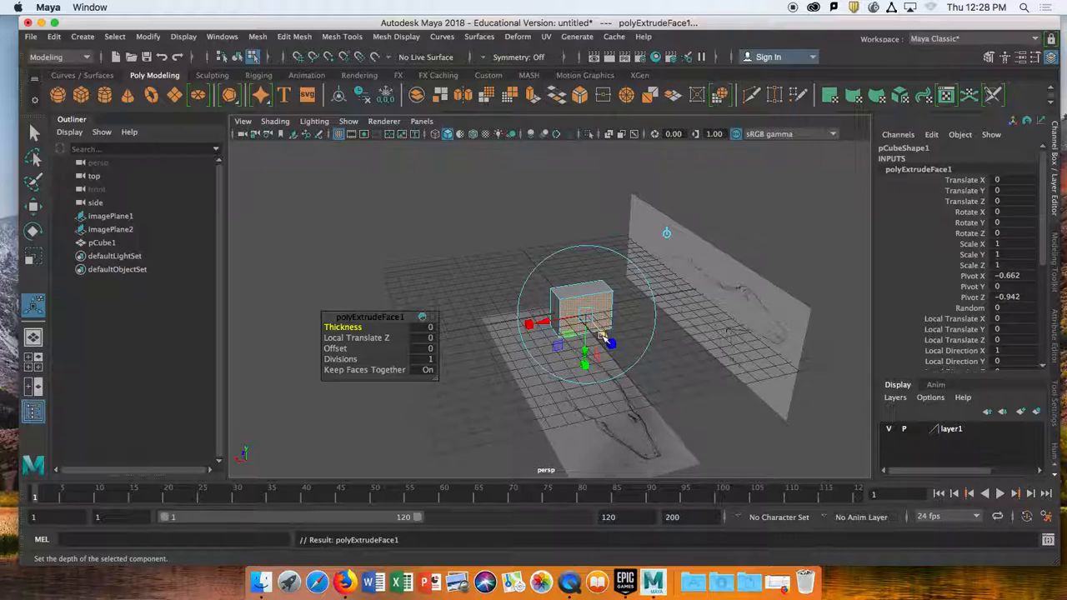
{"action": "key", "text": "space"}
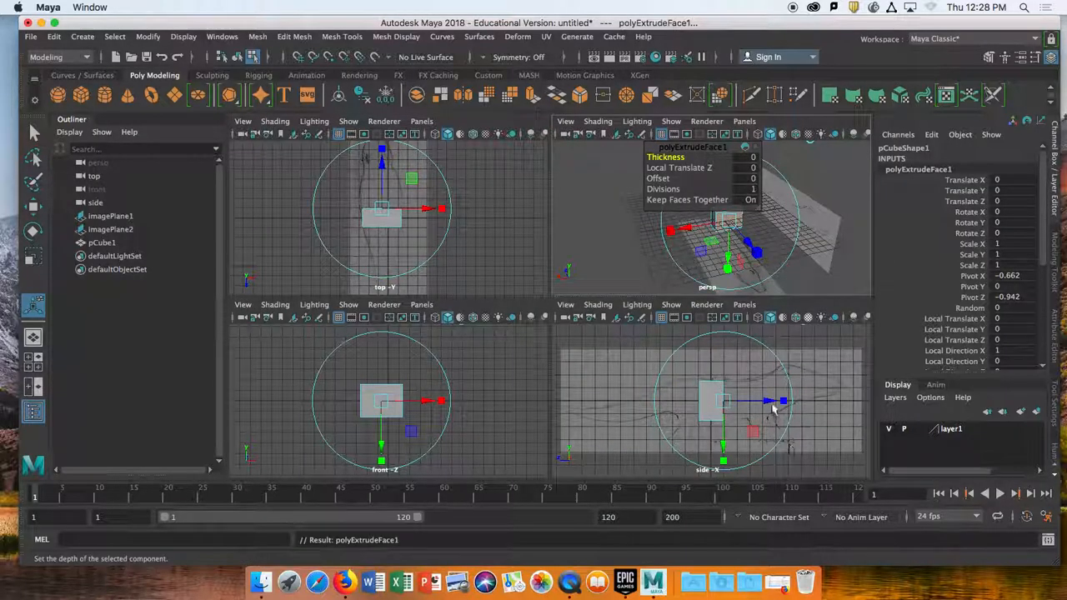
{"action": "key", "text": "space"}
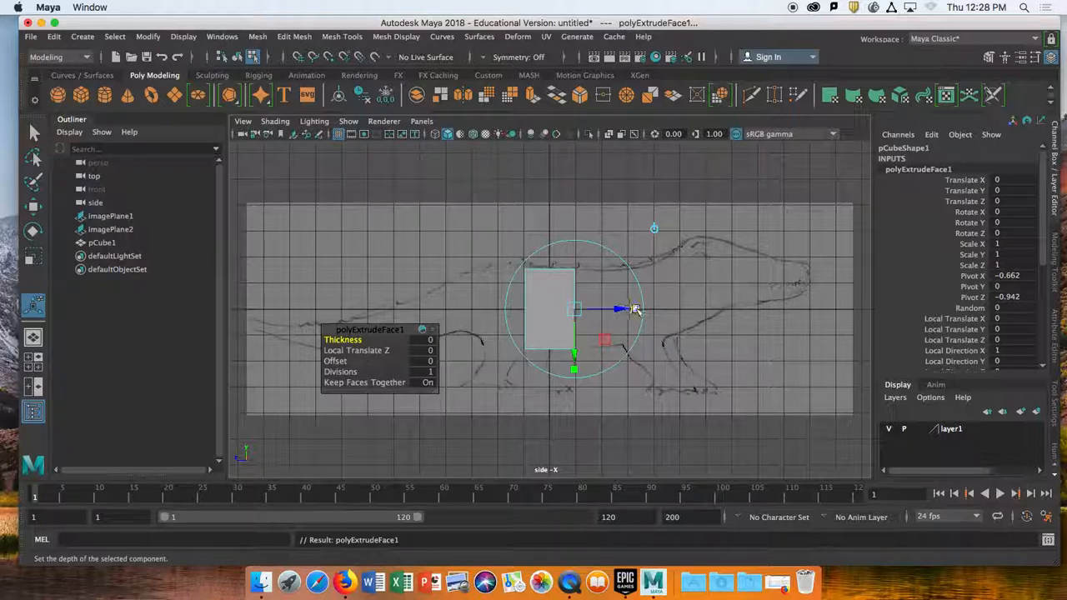
{"action": "left_click_drag", "start_coordinate": [621, 313], "coordinate": [663, 314]}
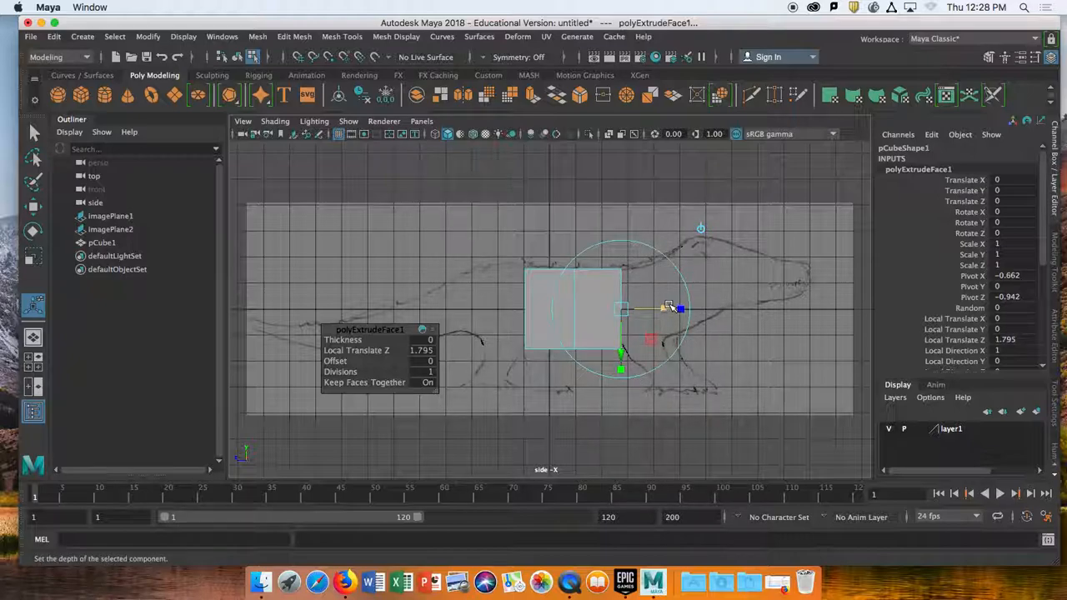
Step: Reduce the extruded face's height slightly and raise it about 0.1 units to follow the sketched body contour
{"action": "left_click", "coordinate": [665, 311]}
{"action": "left_click_drag", "start_coordinate": [621, 373], "coordinate": [627, 363]}
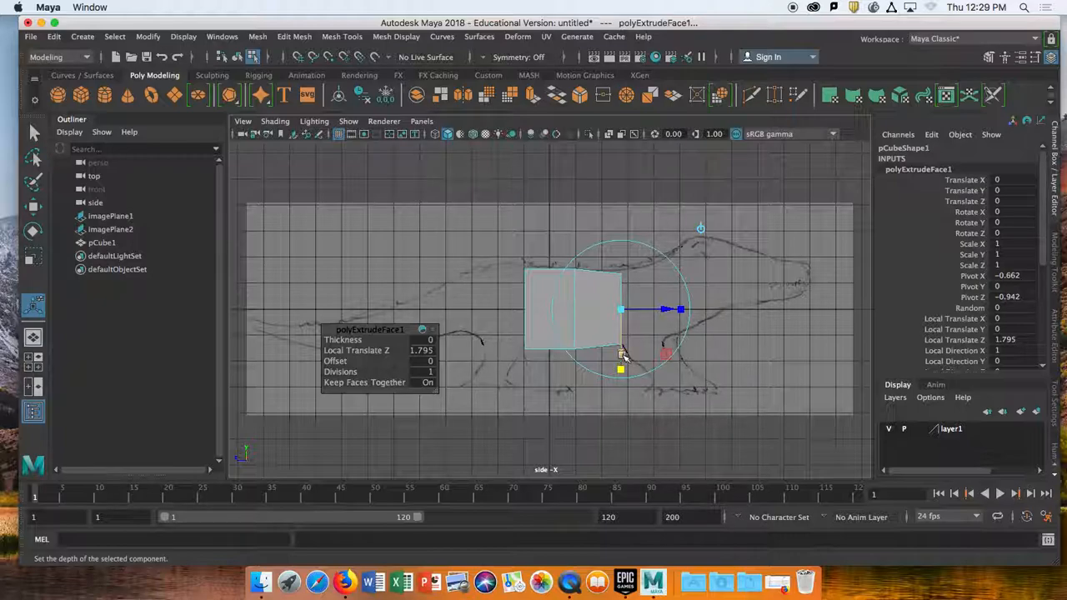
{"action": "left_click_drag", "start_coordinate": [622, 356], "coordinate": [624, 352]}
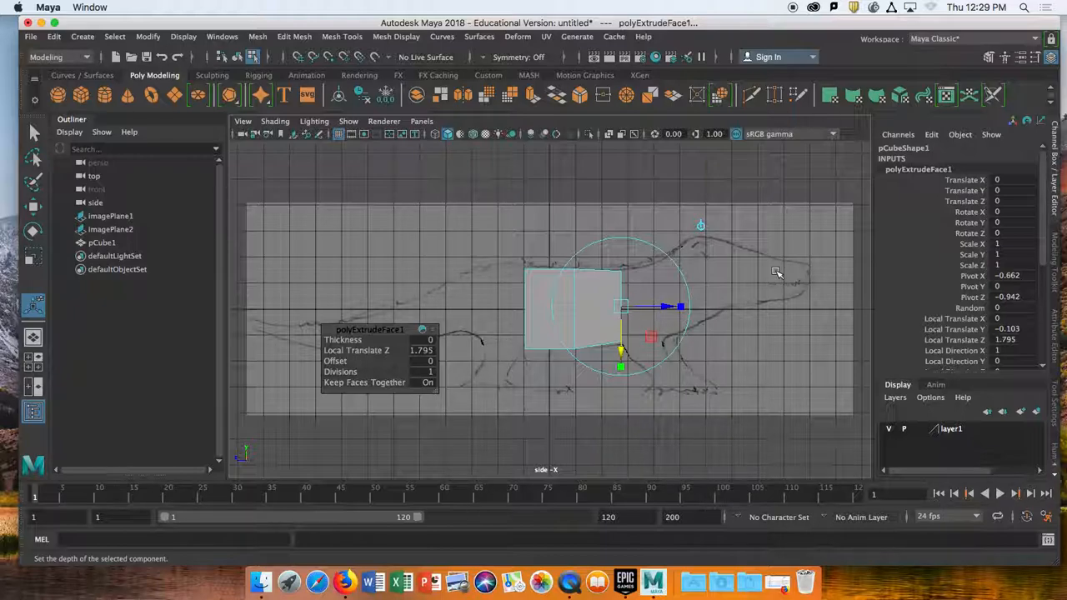
Step: Extrude the mesh's head-side end face about 1.6 units toward the head, following the side-view sketch
{"action": "key", "text": "space"}
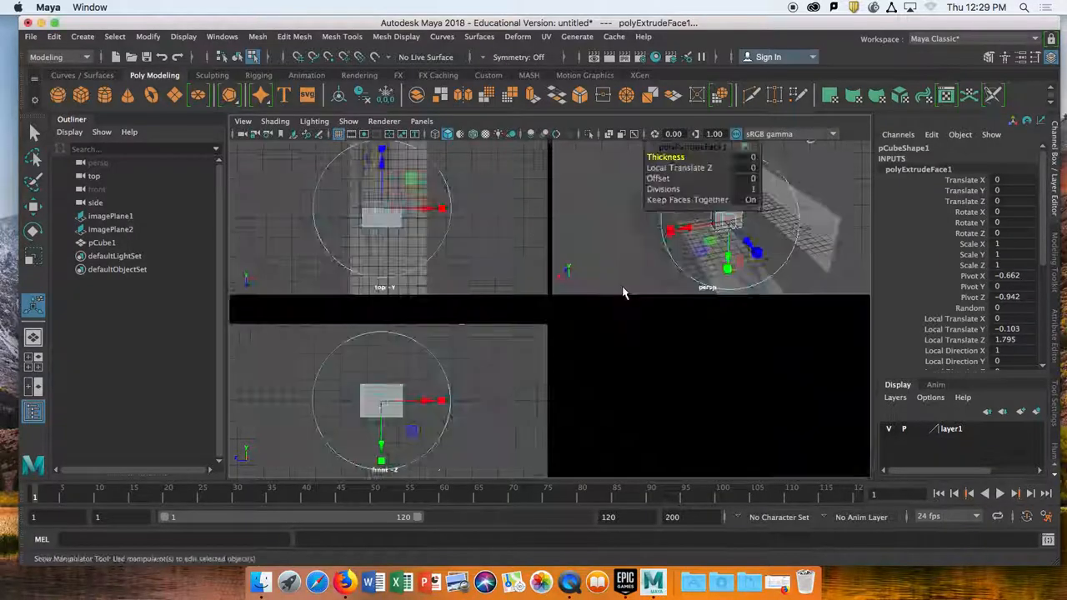
{"action": "key", "text": "space"}
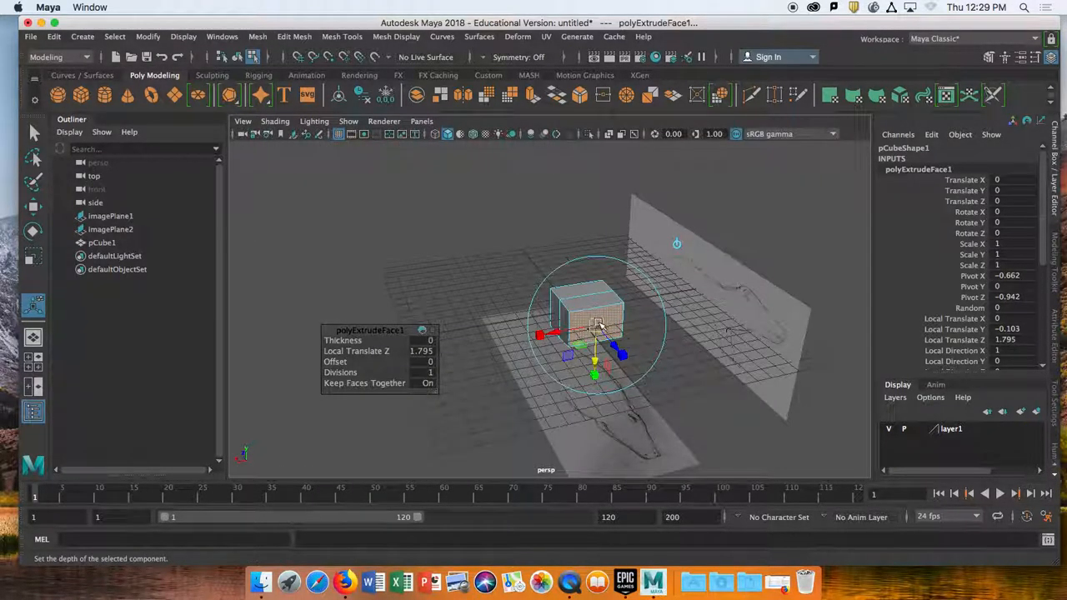
{"action": "right_click_drag", "start_coordinate": [614, 302], "coordinate": [658, 180]}
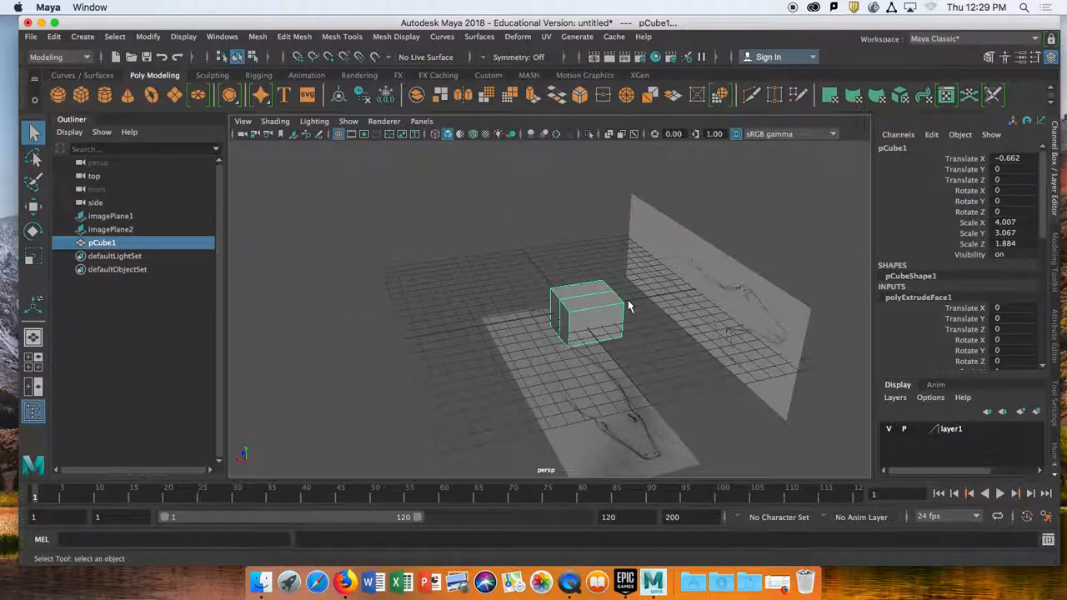
{"action": "right_click_drag", "start_coordinate": [608, 322], "coordinate": [609, 245]}
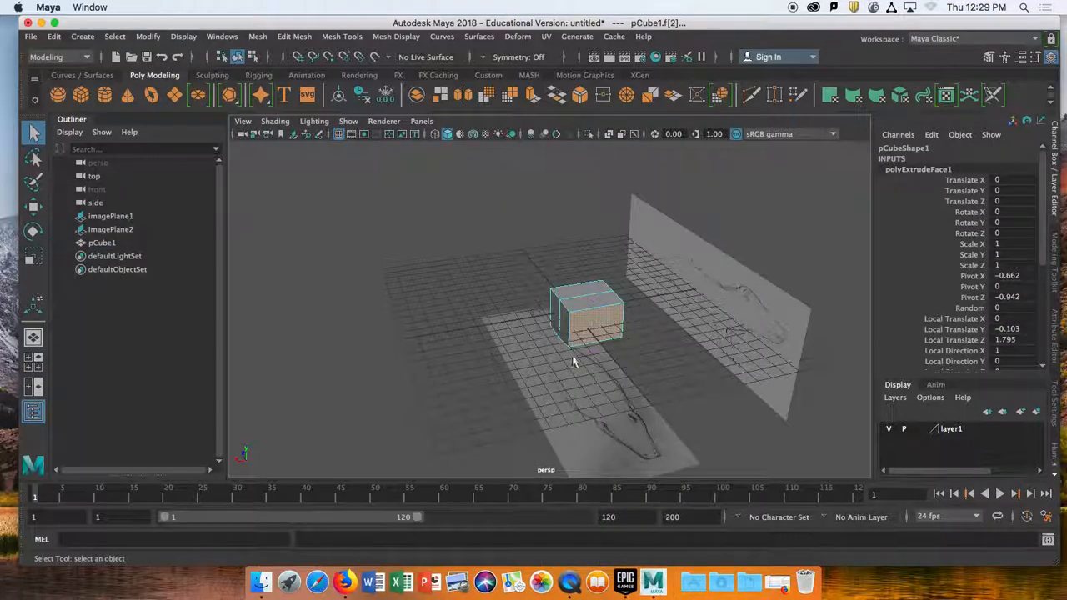
{"action": "left_click", "coordinate": [594, 329]}
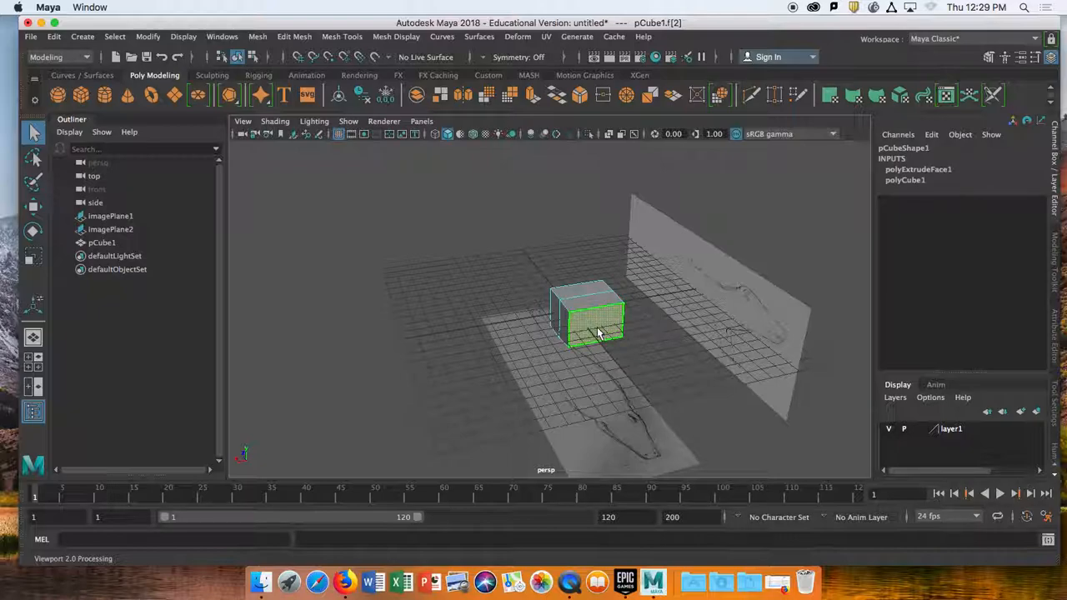
{"action": "key", "text": "ctrl+e"}
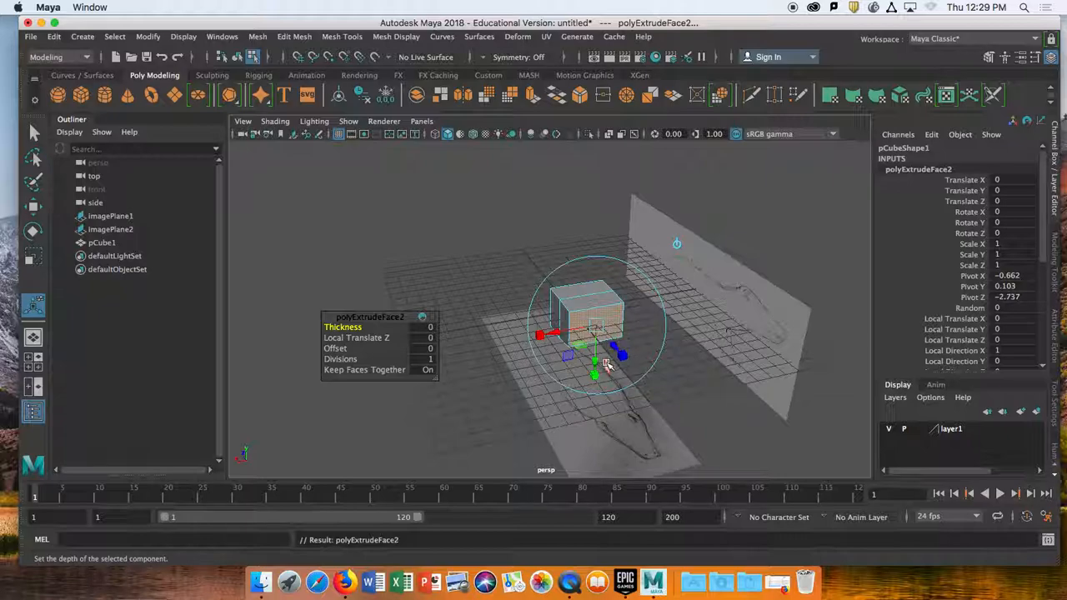
{"action": "key", "text": "space"}
{"action": "key", "text": "space"}
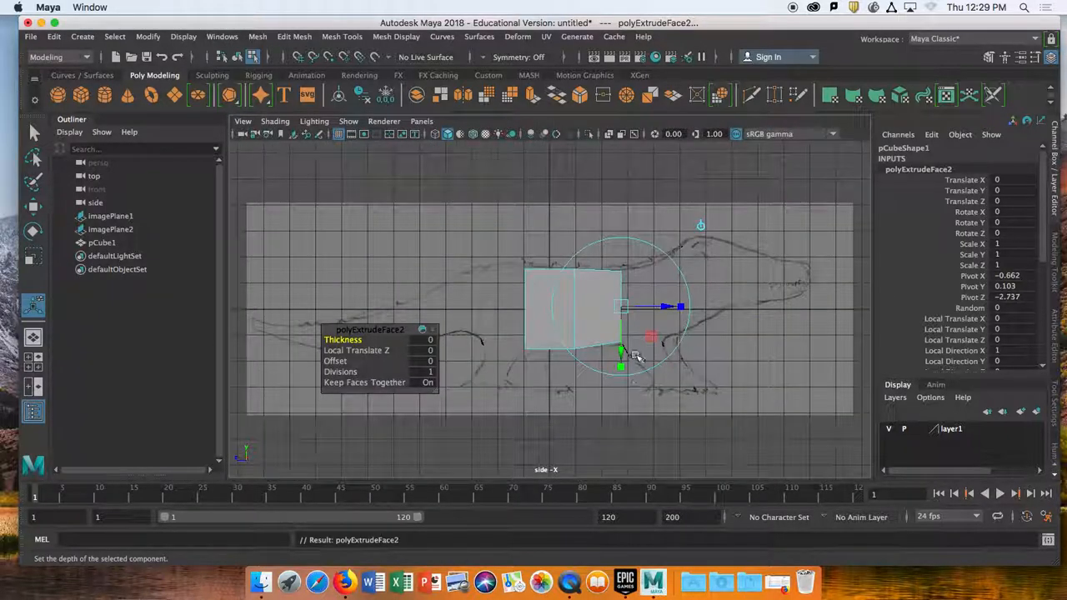
{"action": "left_click_drag", "start_coordinate": [664, 308], "coordinate": [705, 309]}
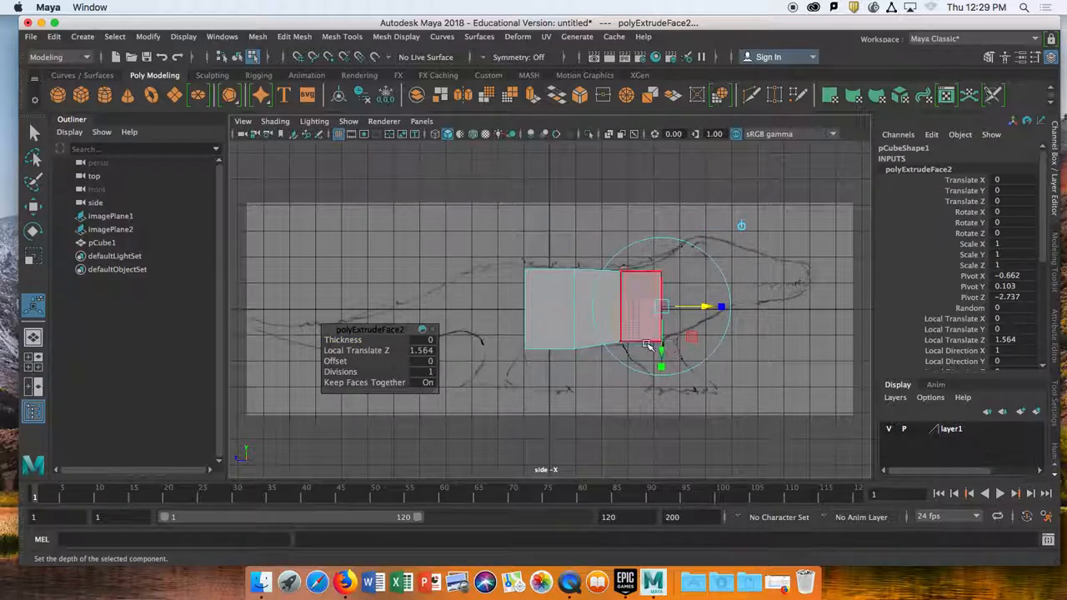
{"action": "left_click_drag", "start_coordinate": [705, 308], "coordinate": [707, 309]}
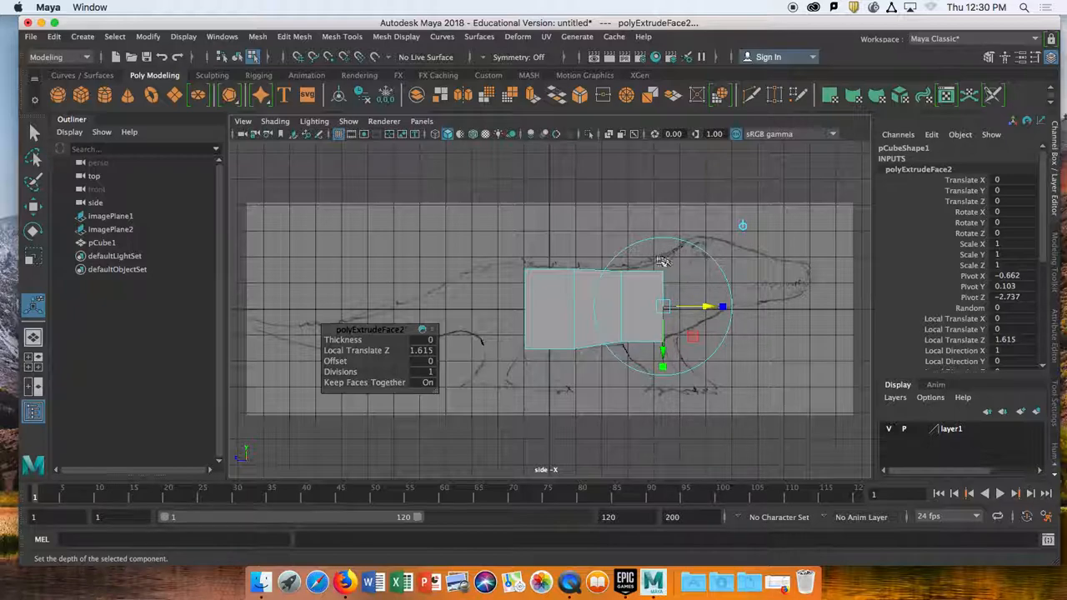
Step: Raise the two upper vertices of the head-side end to meet the sketched back line in the side view
{"action": "right_click", "coordinate": [569, 283]}
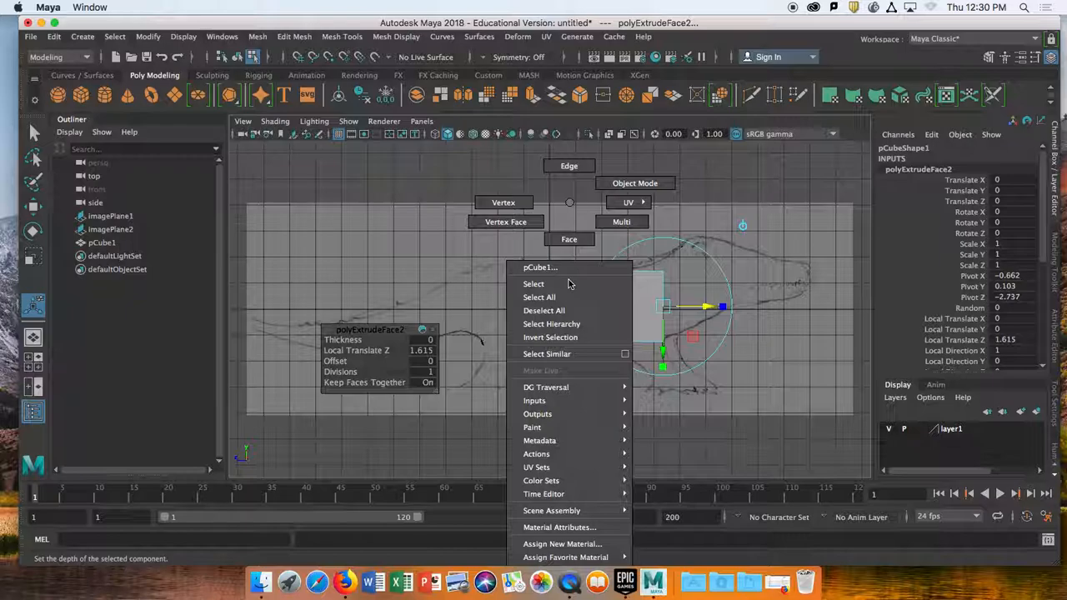
{"action": "left_click", "coordinate": [635, 184]}
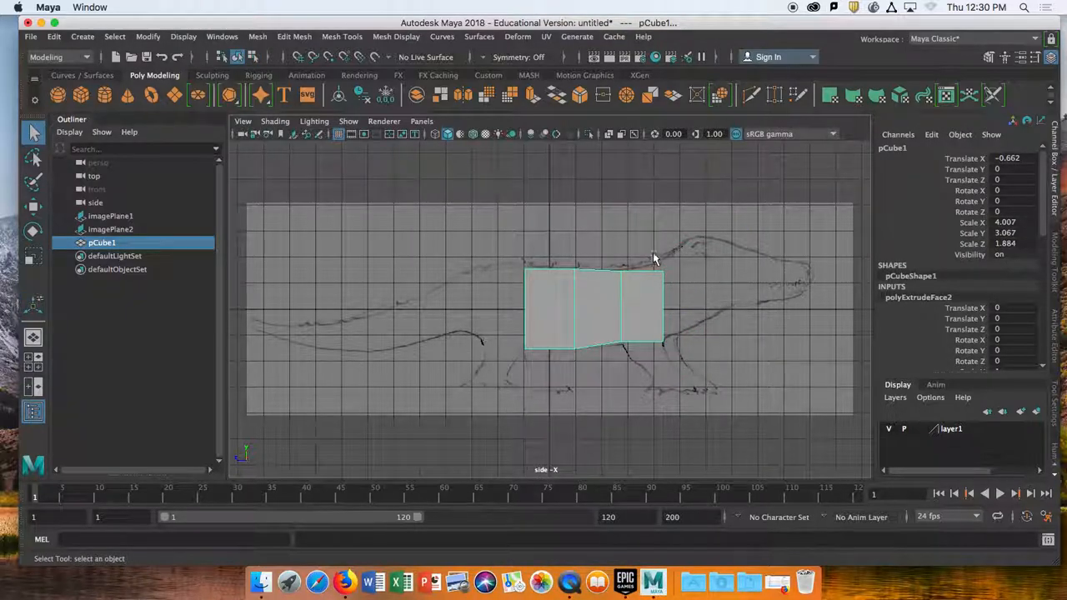
{"action": "right_click", "coordinate": [622, 294]}
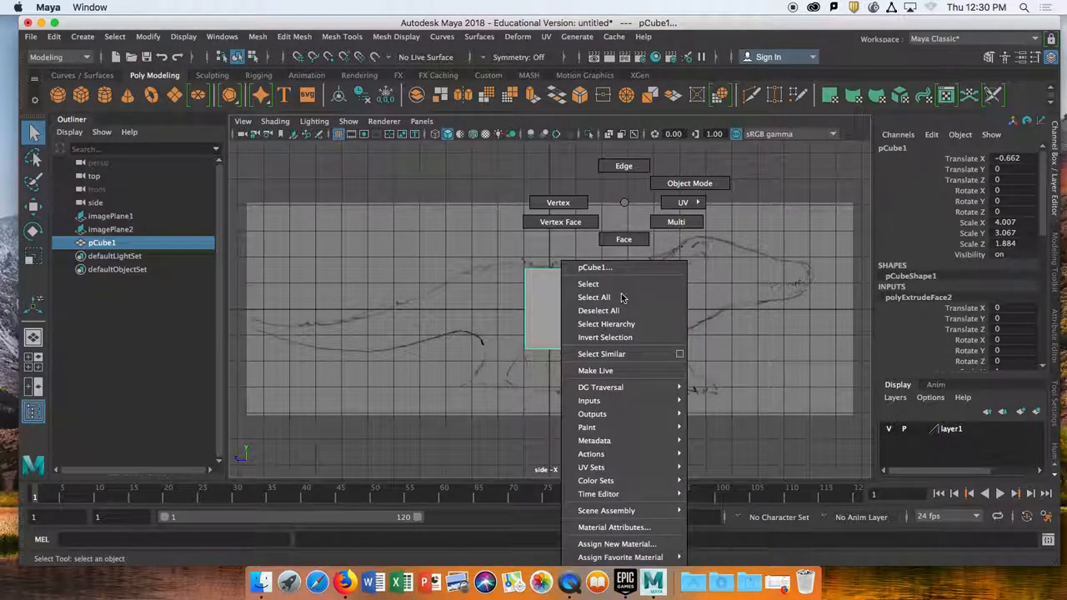
{"action": "left_click", "coordinate": [550, 202]}
{"action": "left_click_drag", "start_coordinate": [654, 258], "coordinate": [664, 278]}
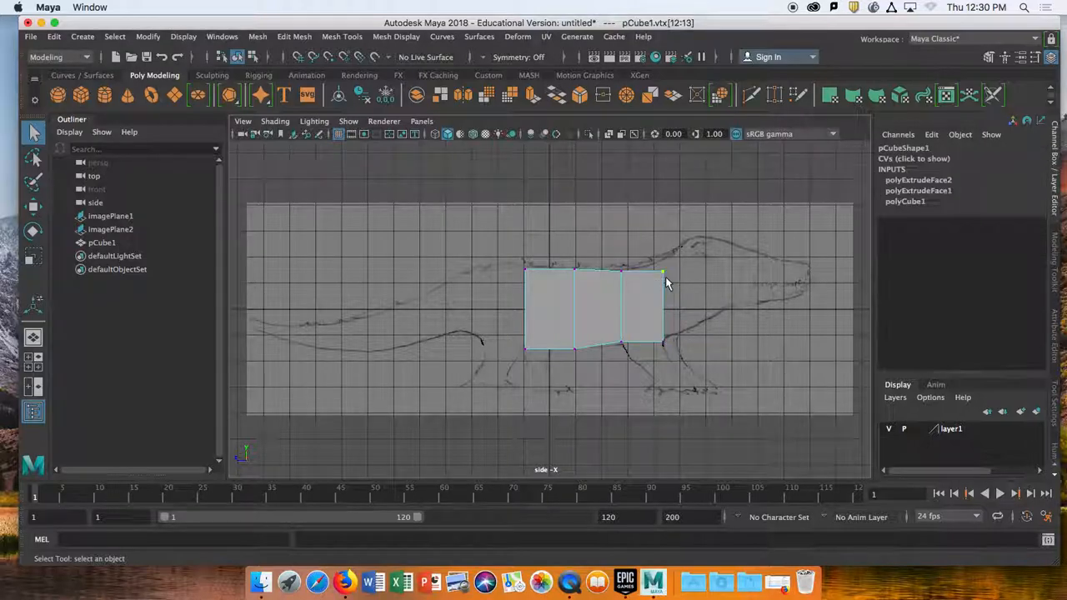
{"action": "key", "text": "w"}
{"action": "left_click_drag", "start_coordinate": [662, 207], "coordinate": [662, 197]}
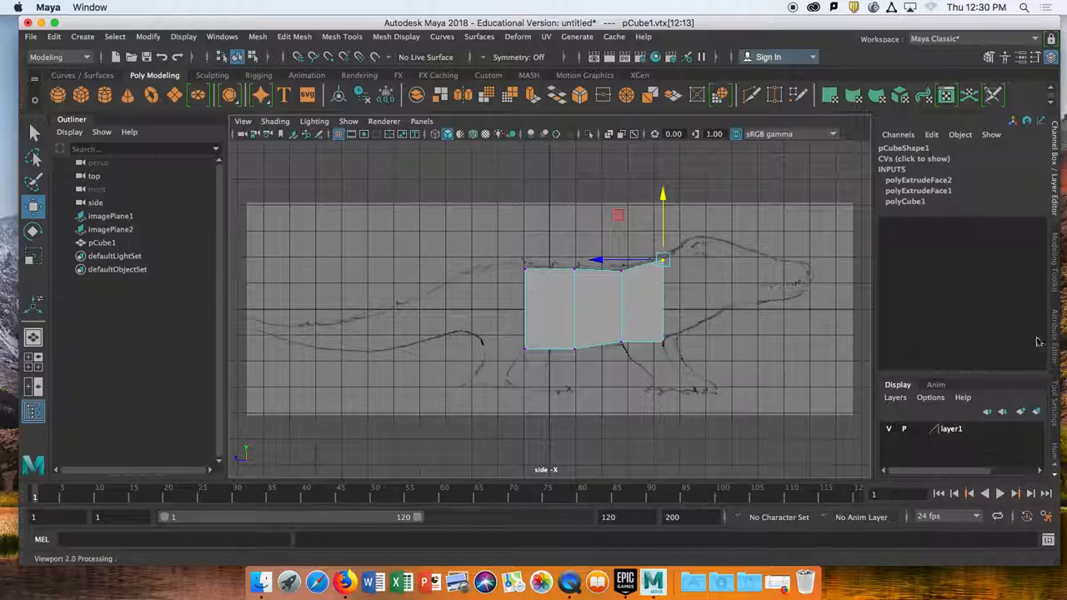
Step: Show the Modeling Toolkit and extrude the head-side end face about 1.36 units further toward the head
{"action": "left_click", "coordinate": [1054, 283]}
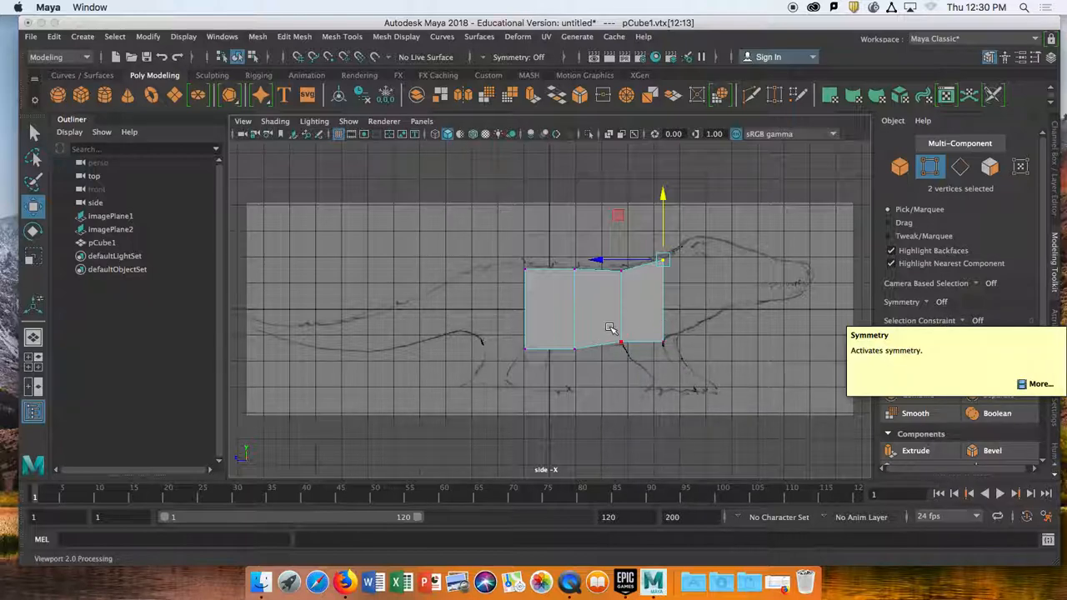
{"action": "key", "text": "space"}
{"action": "key", "text": "space"}
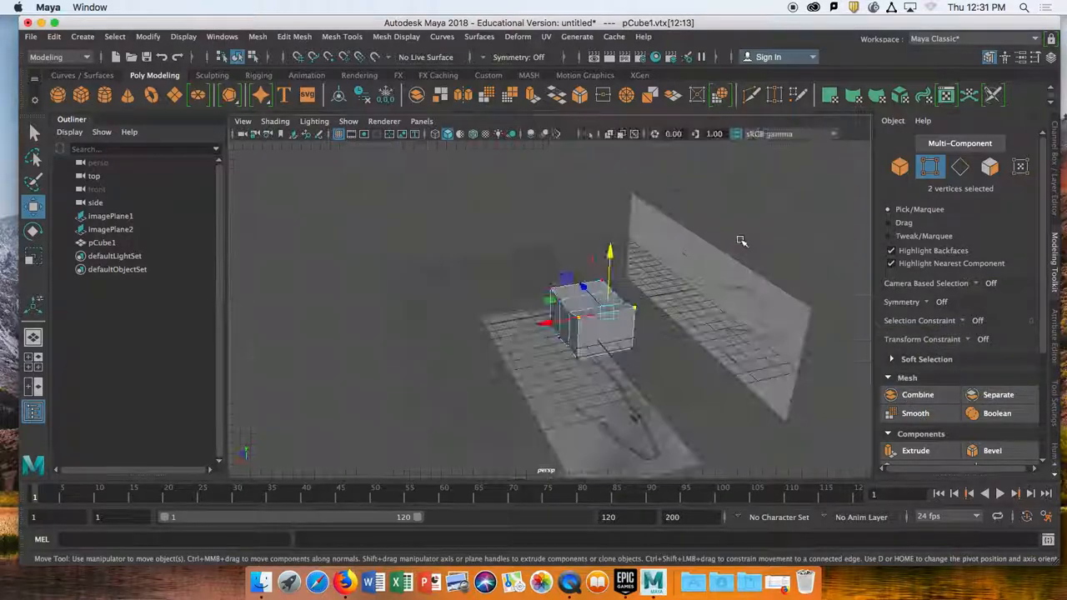
{"action": "right_click_drag", "start_coordinate": [586, 202], "coordinate": [567, 245]}
{"action": "left_click", "coordinate": [620, 332]}
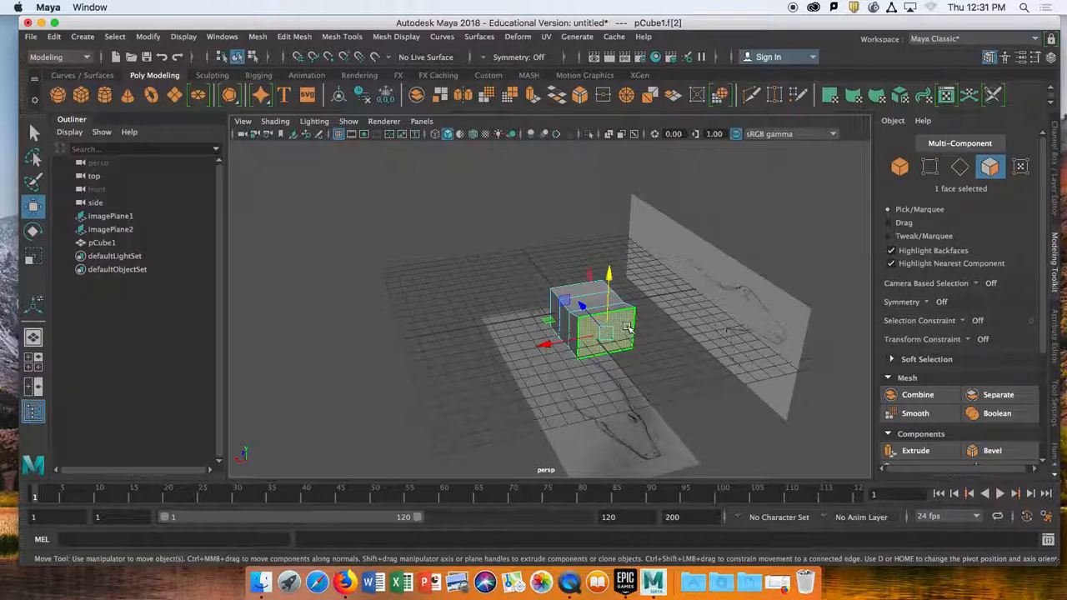
{"action": "left_click", "coordinate": [534, 99]}
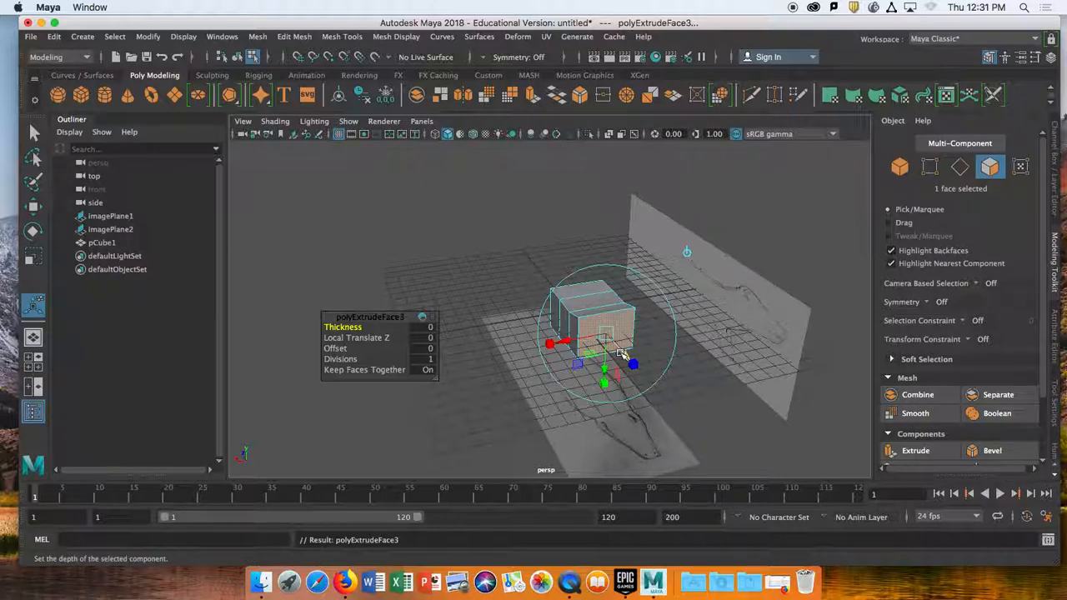
{"action": "key", "text": "space"}
{"action": "key", "text": "space"}
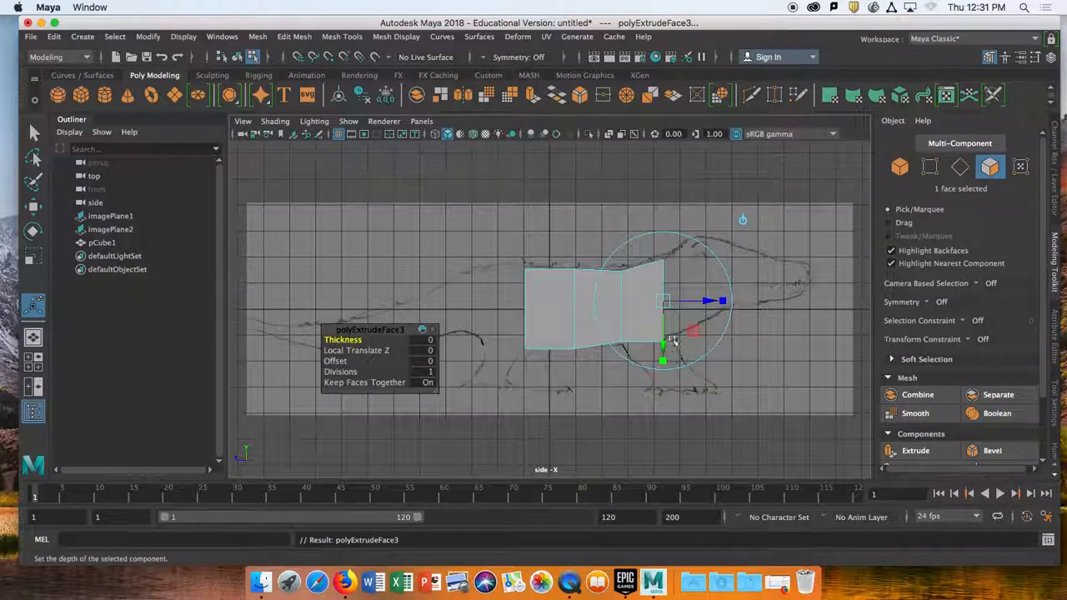
{"action": "left_click_drag", "start_coordinate": [700, 301], "coordinate": [747, 300]}
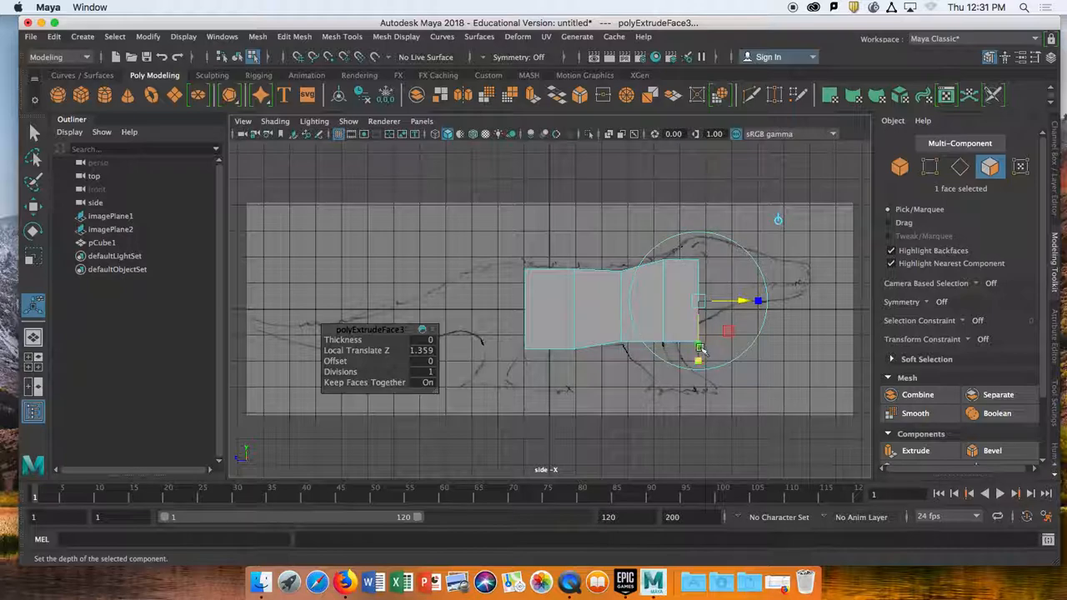
Step: Raise the extruded end face and slightly increase its height so its upper edge meets the sketched top of the head
{"action": "left_click_drag", "start_coordinate": [699, 358], "coordinate": [698, 331]}
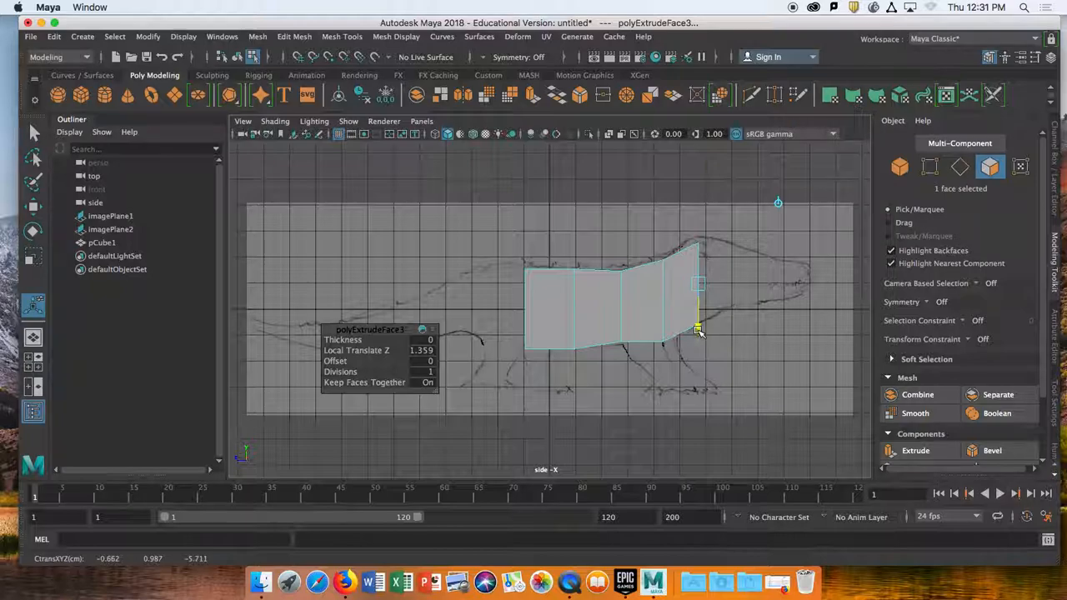
{"action": "left_click_drag", "start_coordinate": [697, 331], "coordinate": [698, 332]}
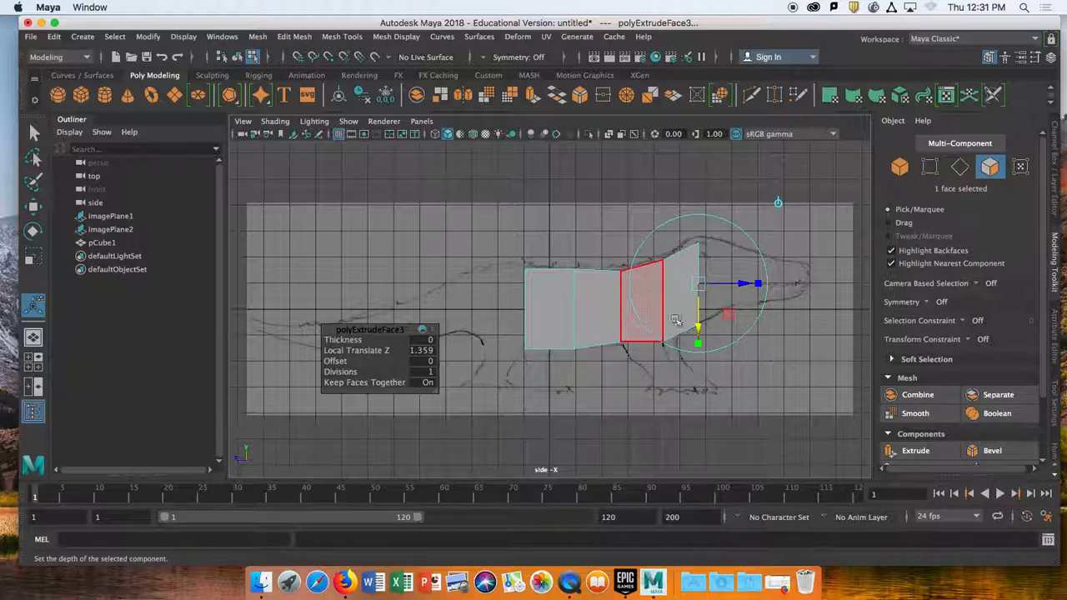
{"action": "left_click_drag", "start_coordinate": [698, 342], "coordinate": [698, 349]}
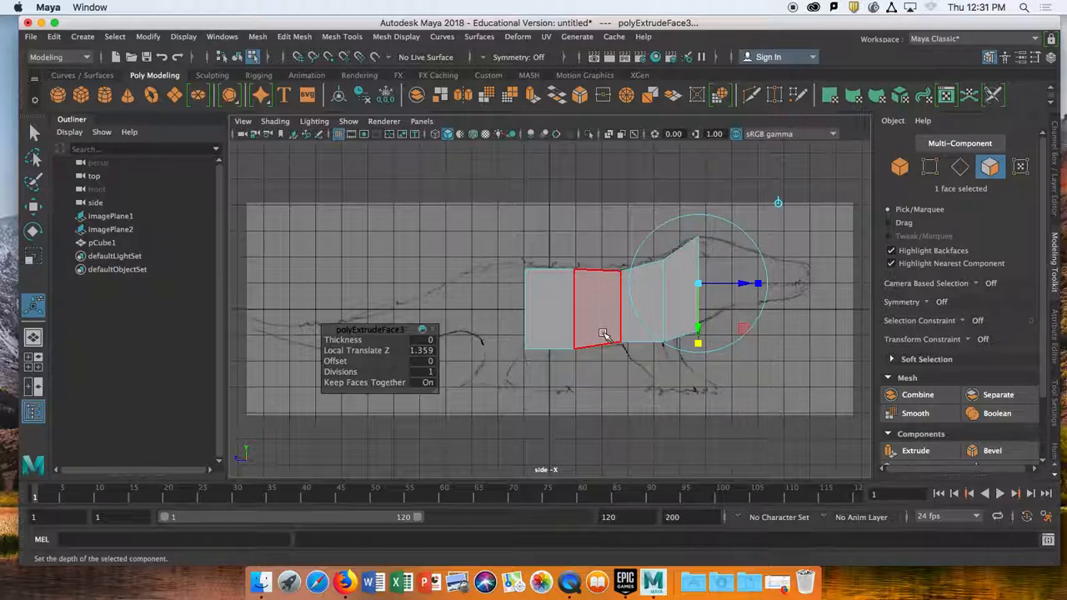
Step: Raise the two lower vertices of the head-side end slightly to meet the sketched throat line
{"action": "right_click_drag", "start_coordinate": [597, 323], "coordinate": [534, 201]}
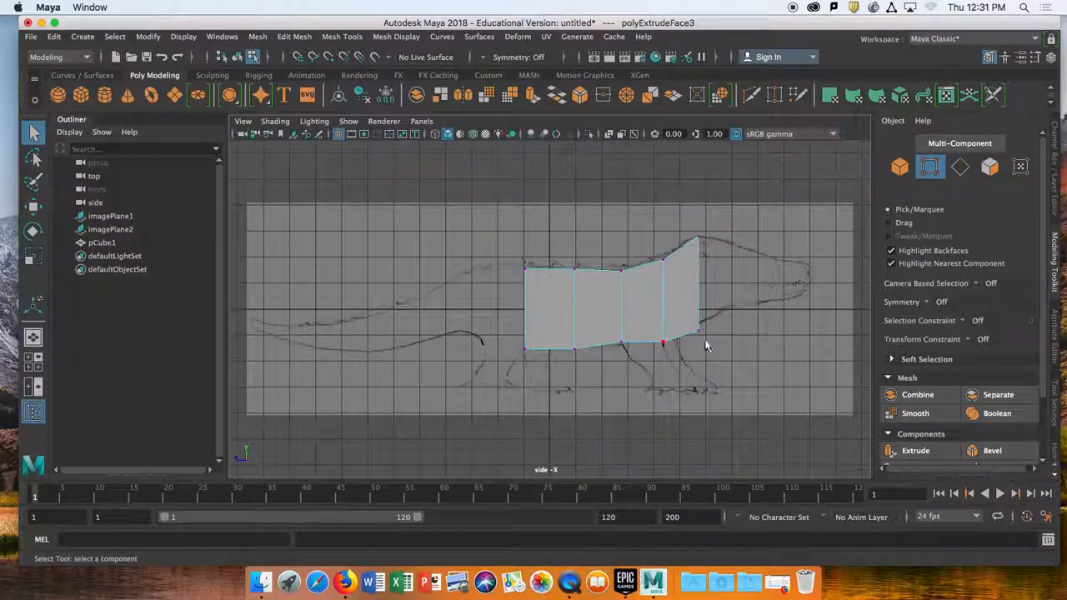
{"action": "left_click_drag", "start_coordinate": [692, 327], "coordinate": [705, 358]}
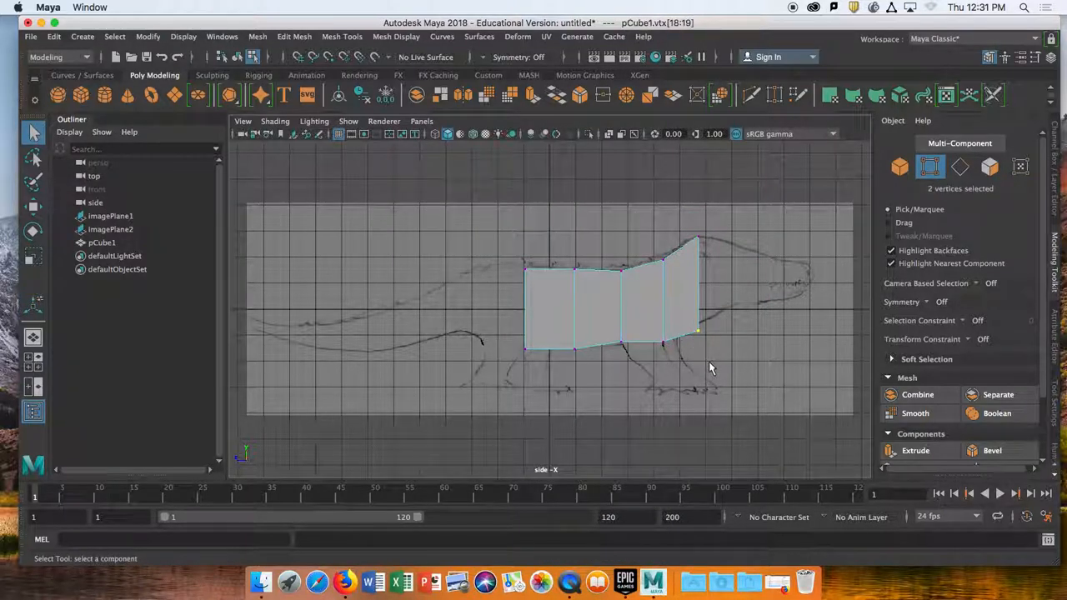
{"action": "key", "text": "w"}
{"action": "left_click", "coordinate": [699, 263]}
{"action": "left_click_drag", "start_coordinate": [698, 263], "coordinate": [699, 257]}
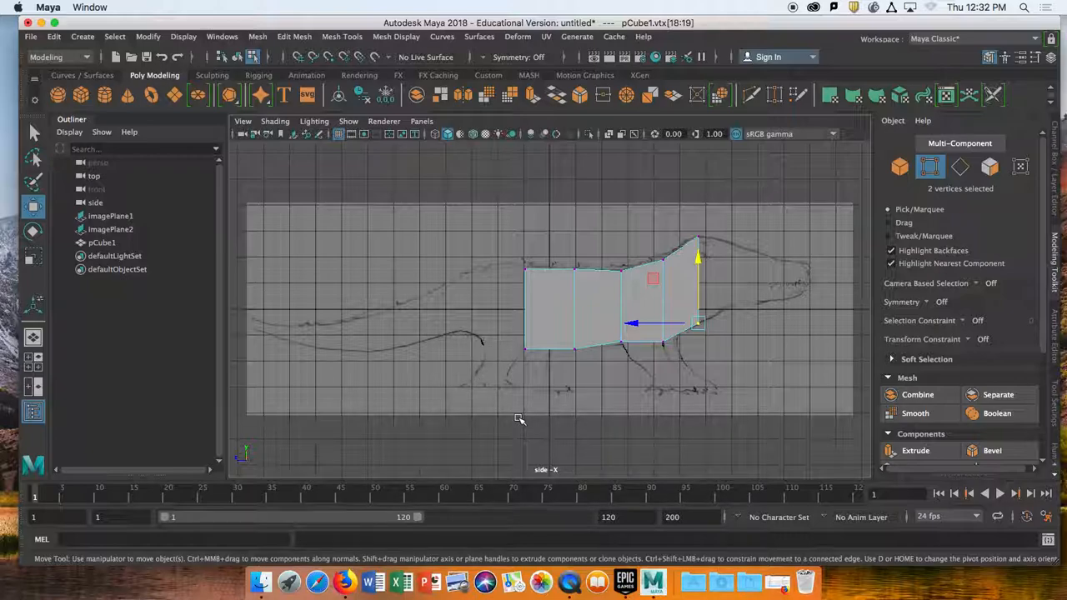
Step: Extrude the head-side end face about 1.3 units into the head sketch in the side view
{"action": "key", "text": "space"}
{"action": "key", "text": "space"}
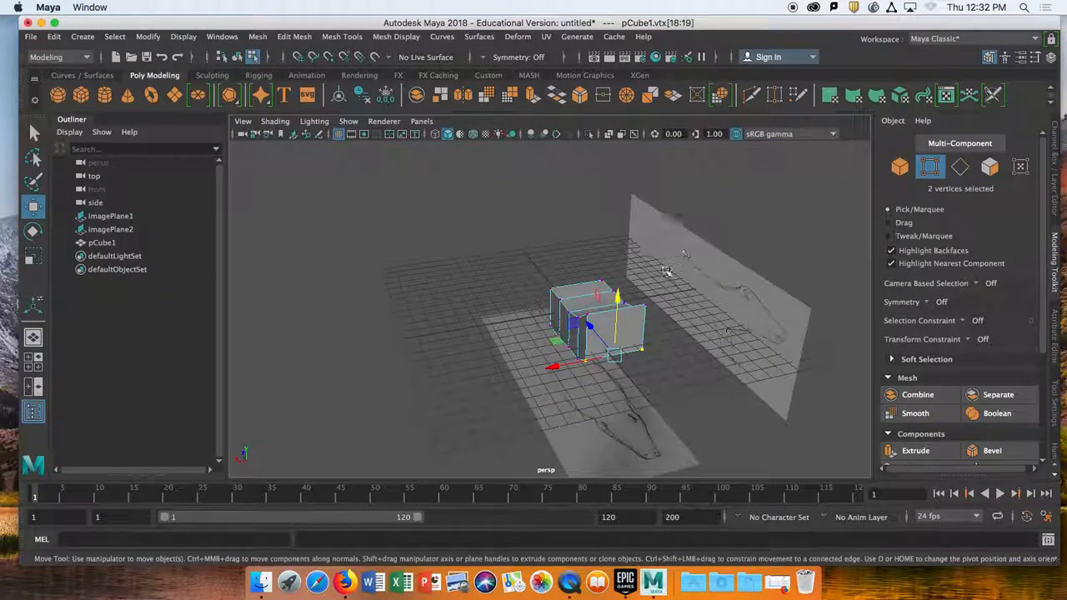
{"action": "right_click_drag", "start_coordinate": [627, 326], "coordinate": [631, 250]}
{"action": "key", "text": "ctrl+e"}
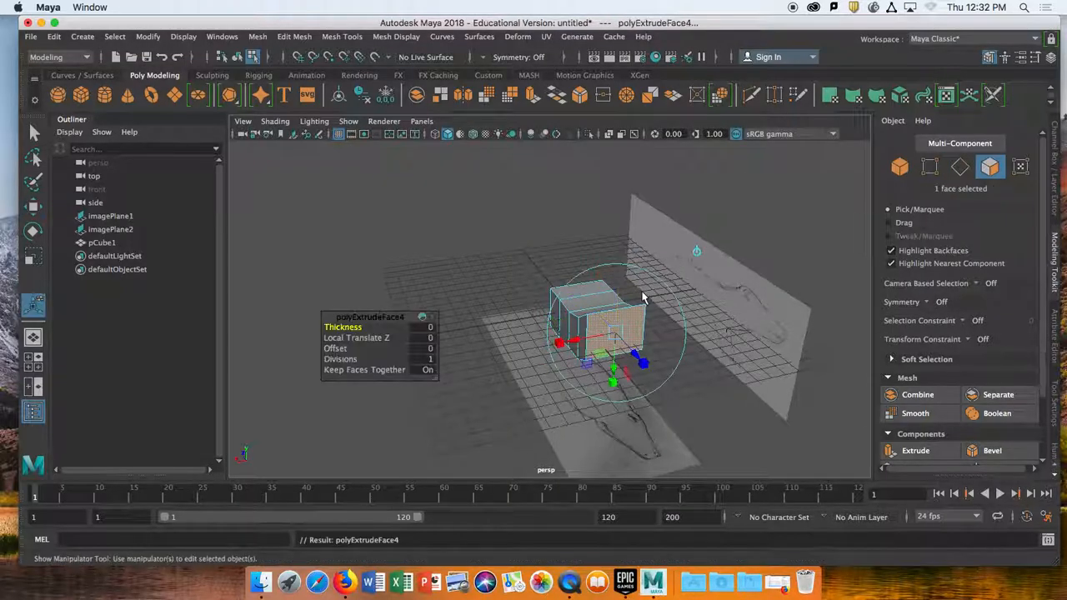
{"action": "key", "text": "space"}
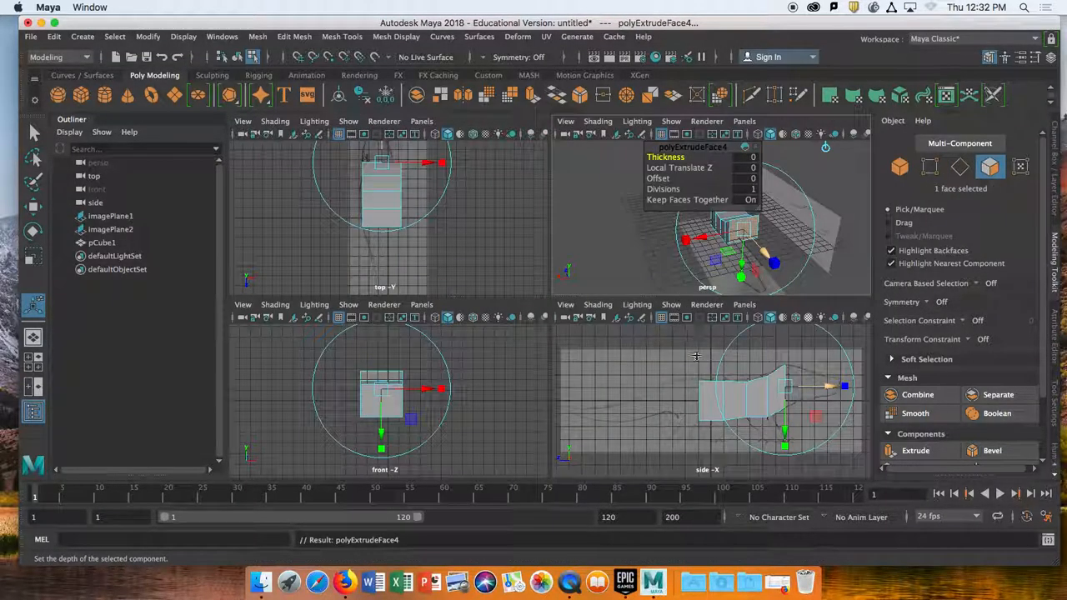
{"action": "key", "text": "space"}
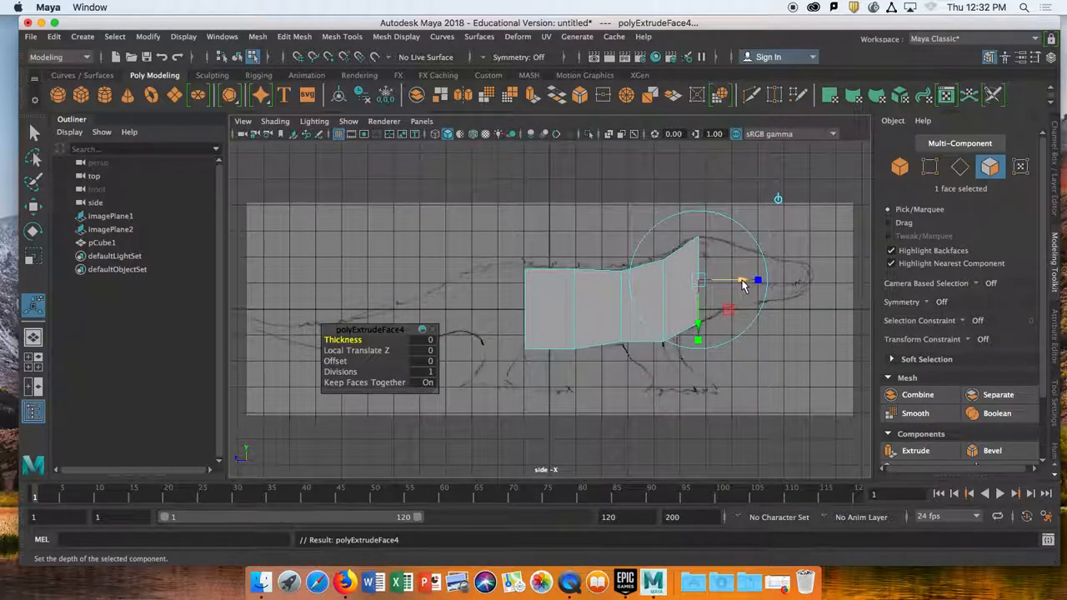
{"action": "left_click_drag", "start_coordinate": [744, 283], "coordinate": [777, 287]}
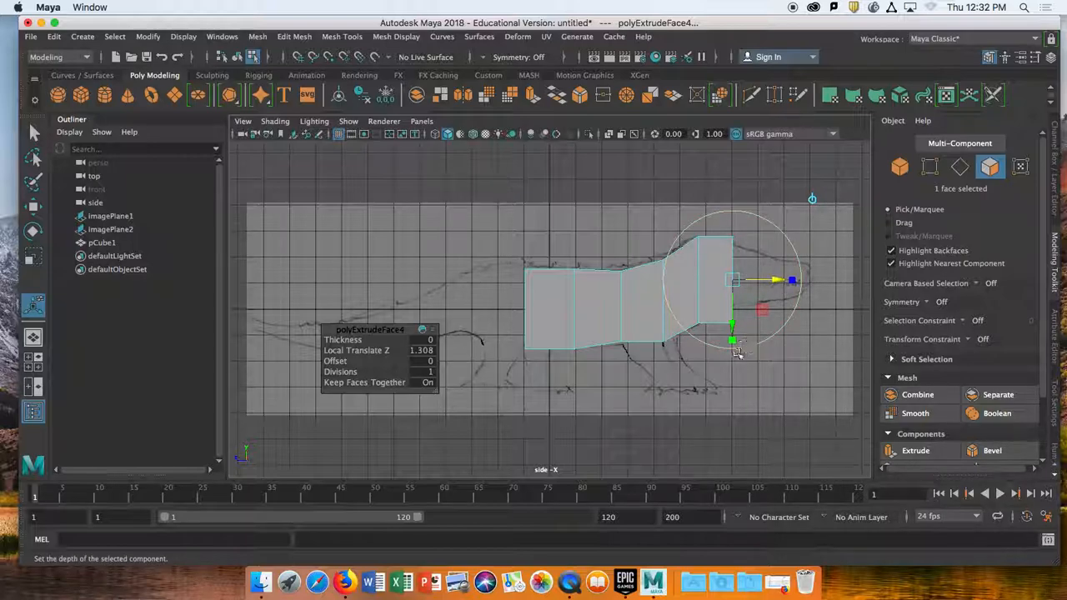
Step: Scale the extruded face's height to about 0.7 and pull the face back slightly toward the body
{"action": "left_click_drag", "start_coordinate": [732, 342], "coordinate": [736, 323]}
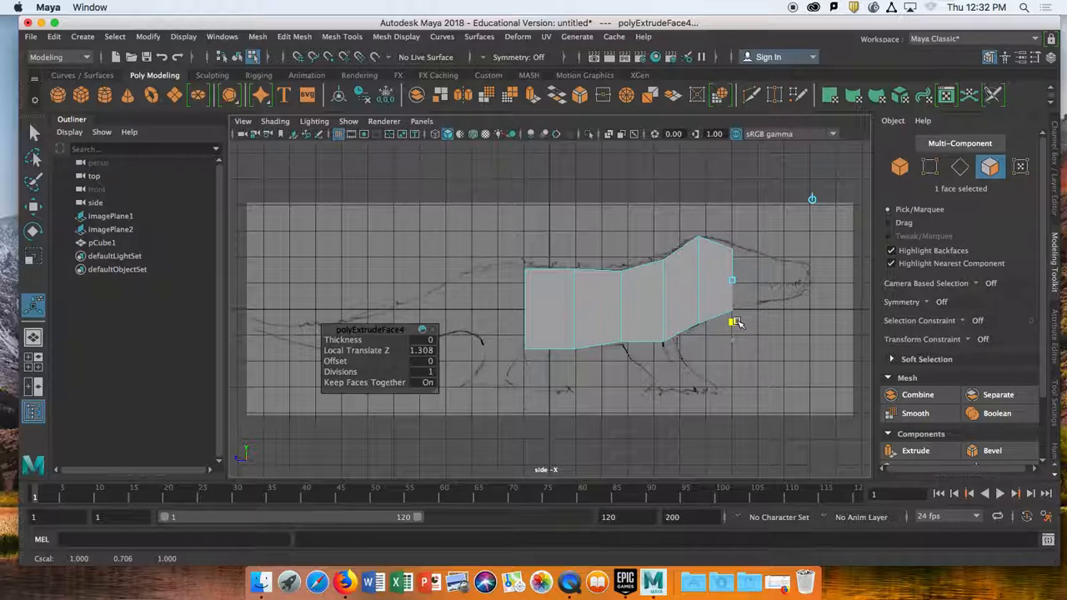
{"action": "left_click_drag", "start_coordinate": [733, 322], "coordinate": [735, 320]}
{"action": "left_click_drag", "start_coordinate": [773, 279], "coordinate": [756, 280]}
Step: Raise the two upper vertices of the head-side end to the sketched top of the head and return to the perspective view
{"action": "right_click_drag", "start_coordinate": [616, 302], "coordinate": [547, 221]}
{"action": "left_click_drag", "start_coordinate": [713, 238], "coordinate": [743, 267]}
{"action": "key", "text": "w"}
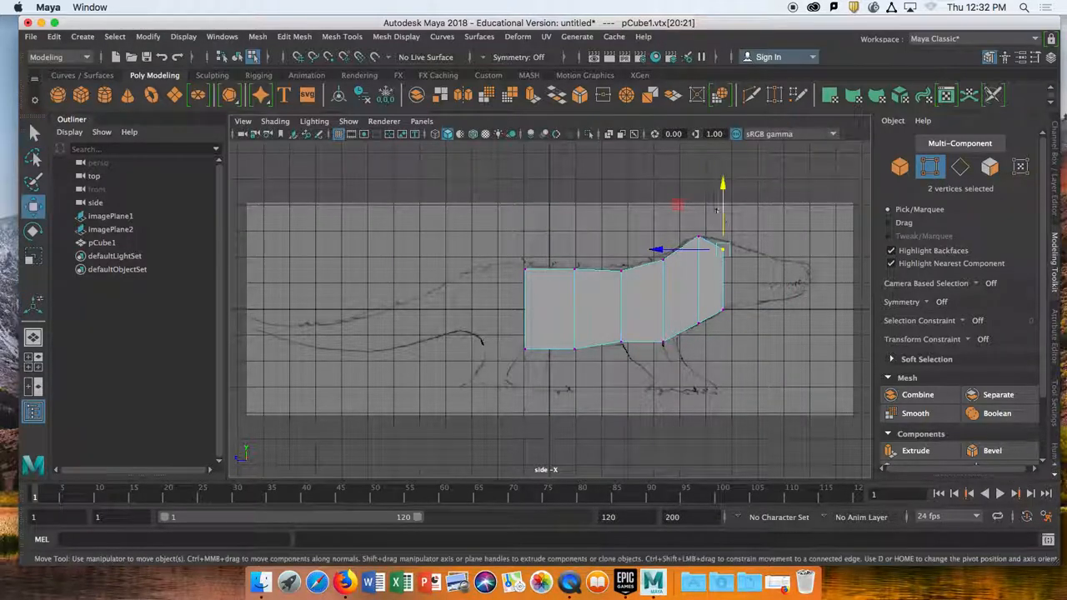
{"action": "left_click_drag", "start_coordinate": [722, 182], "coordinate": [722, 183]}
{"action": "left_click_drag", "start_coordinate": [722, 183], "coordinate": [722, 179]}
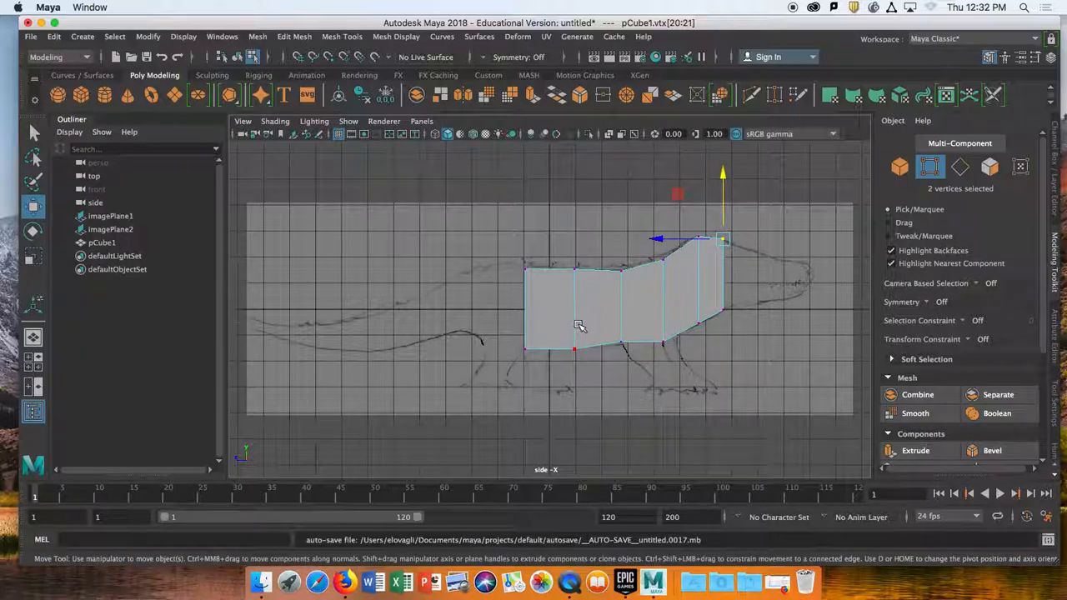
{"action": "key", "text": "space"}
{"action": "key", "text": "space"}
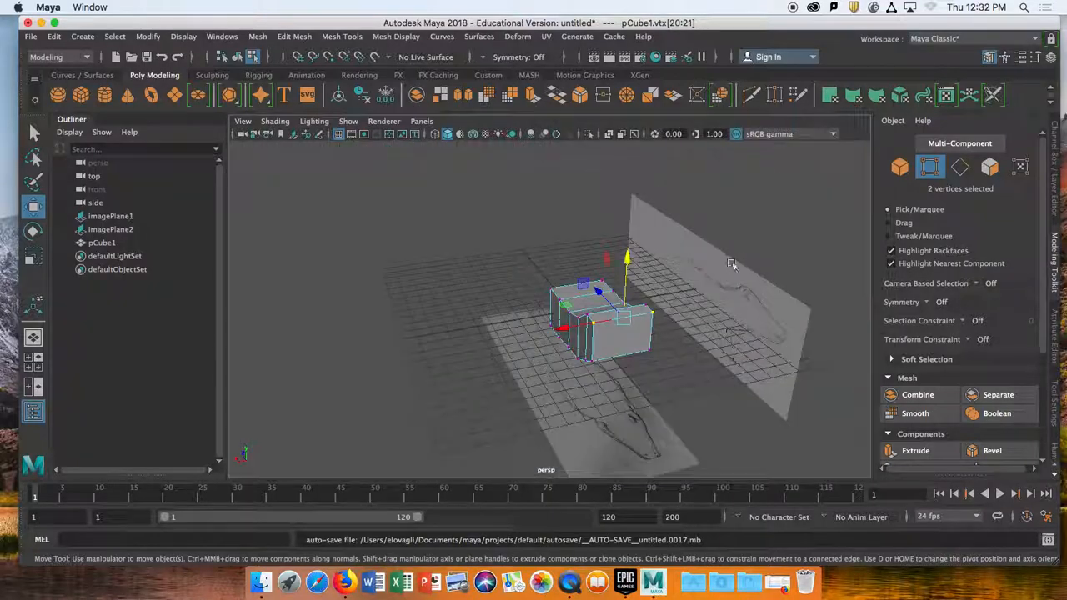
Step: Extrude the head-side end face about 1.28 units forward along the head sketch in the side view
{"action": "right_click_drag", "start_coordinate": [639, 338], "coordinate": [634, 244]}
{"action": "left_click", "coordinate": [629, 313]}
{"action": "key", "text": "ctrl+e"}
{"action": "key", "text": "space"}
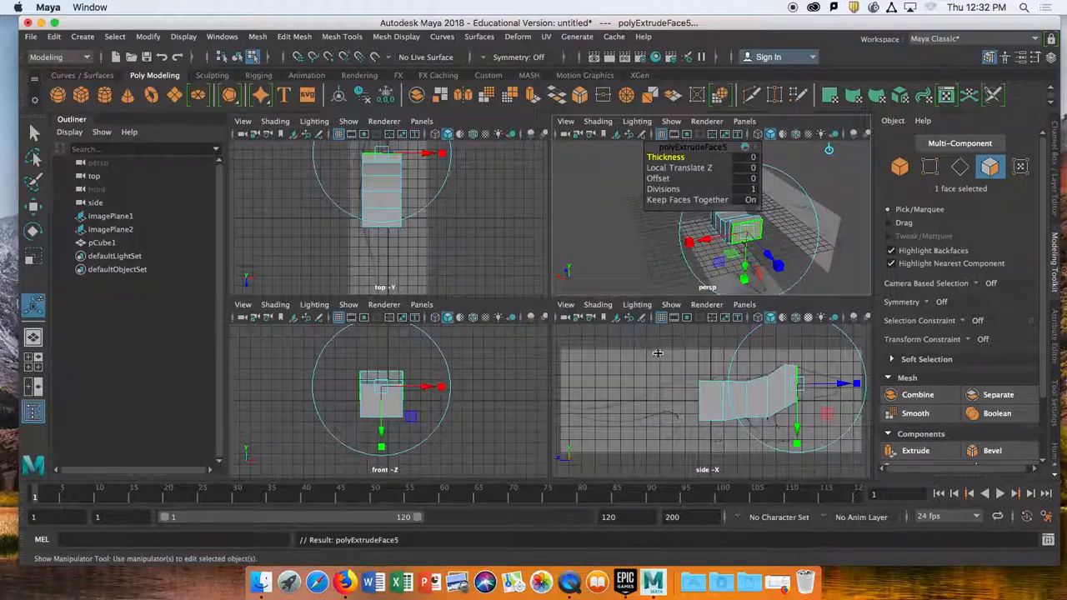
{"action": "key", "text": "space"}
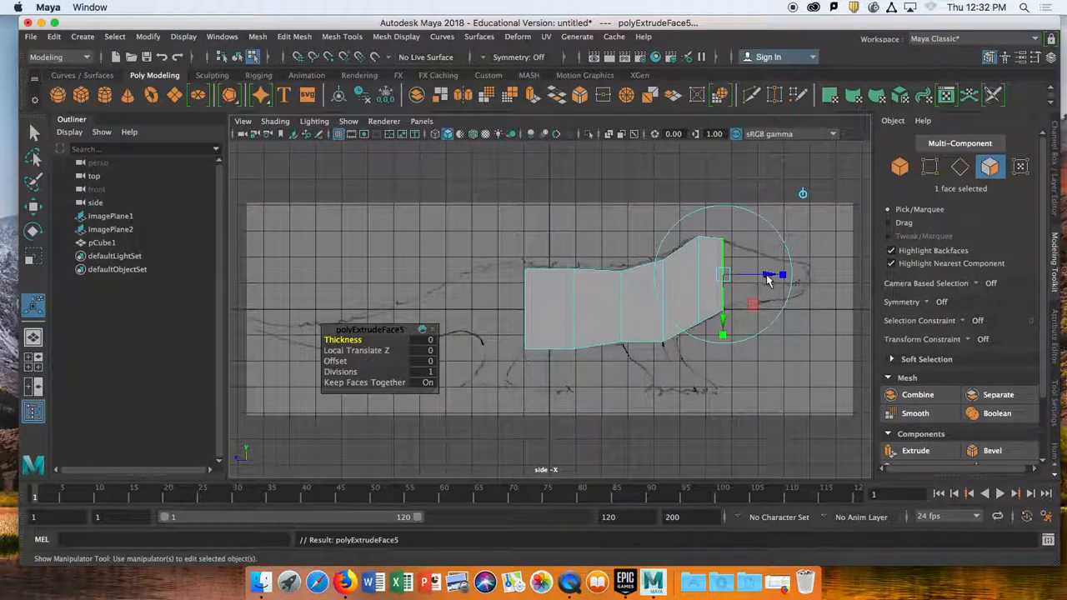
{"action": "left_click_drag", "start_coordinate": [768, 278], "coordinate": [799, 288]}
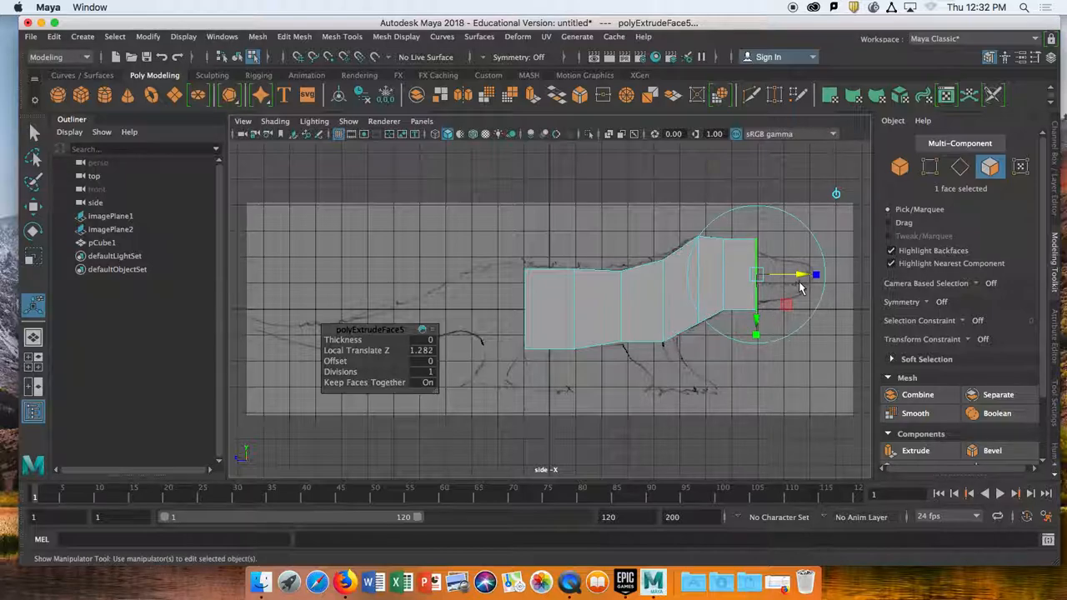
Step: Lower the extruded head face slightly, scale down its height to fit the sketched outline, and return to the perspective view
{"action": "mouse_move", "coordinate": [756, 334]}
{"action": "left_mouse_down"}
{"action": "mouse_move", "coordinate": [756, 314]}
{"action": "mouse_move", "coordinate": [756, 339]}
{"action": "left_mouse_up"}
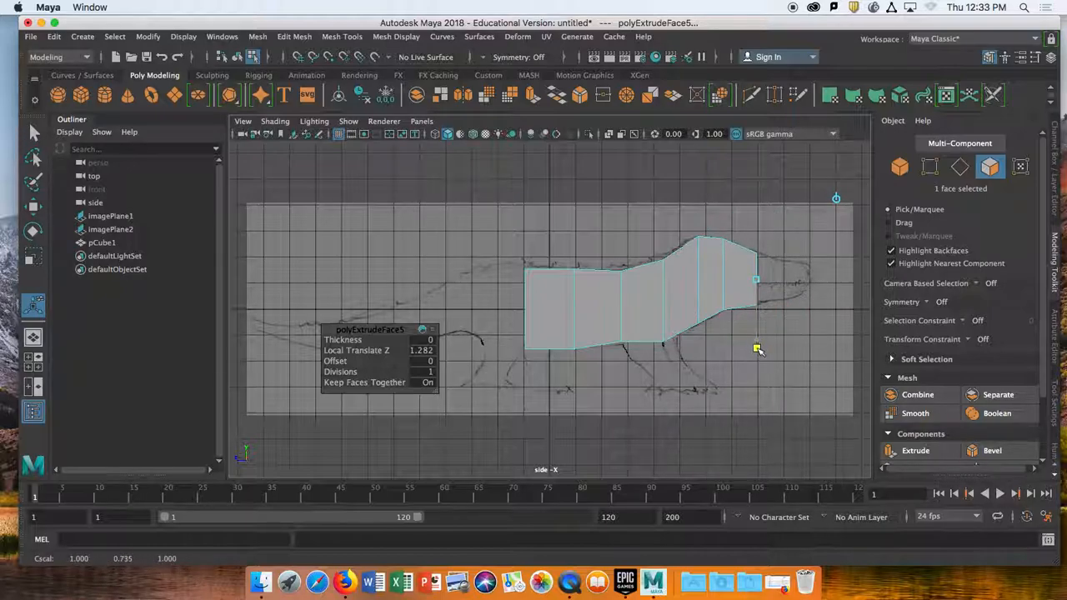
{"action": "left_click_drag", "start_coordinate": [756, 347], "coordinate": [758, 349]}
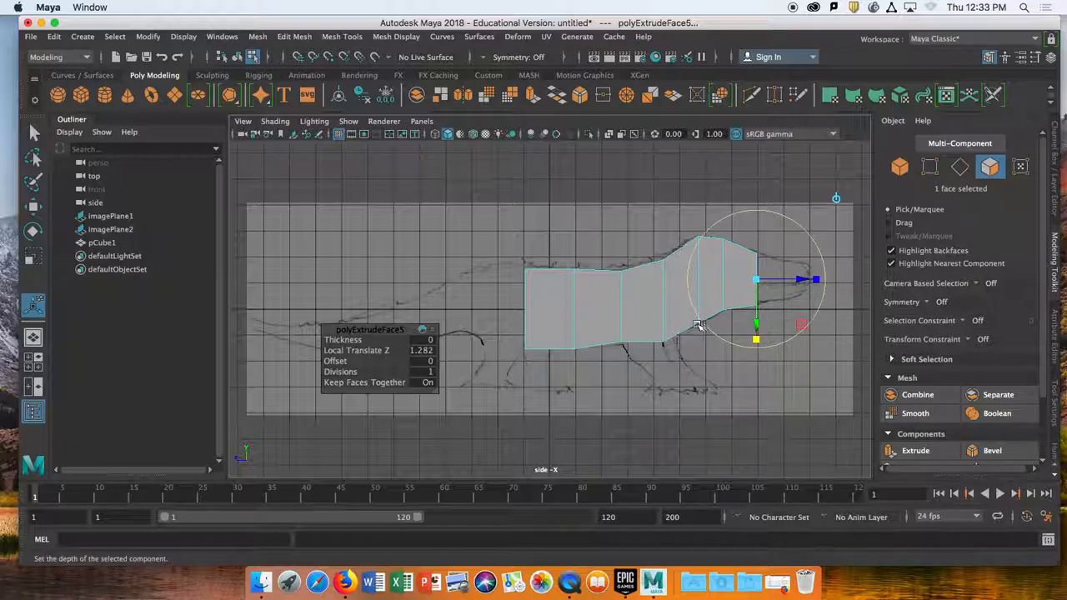
{"action": "key", "text": "space"}
{"action": "key", "text": "space"}
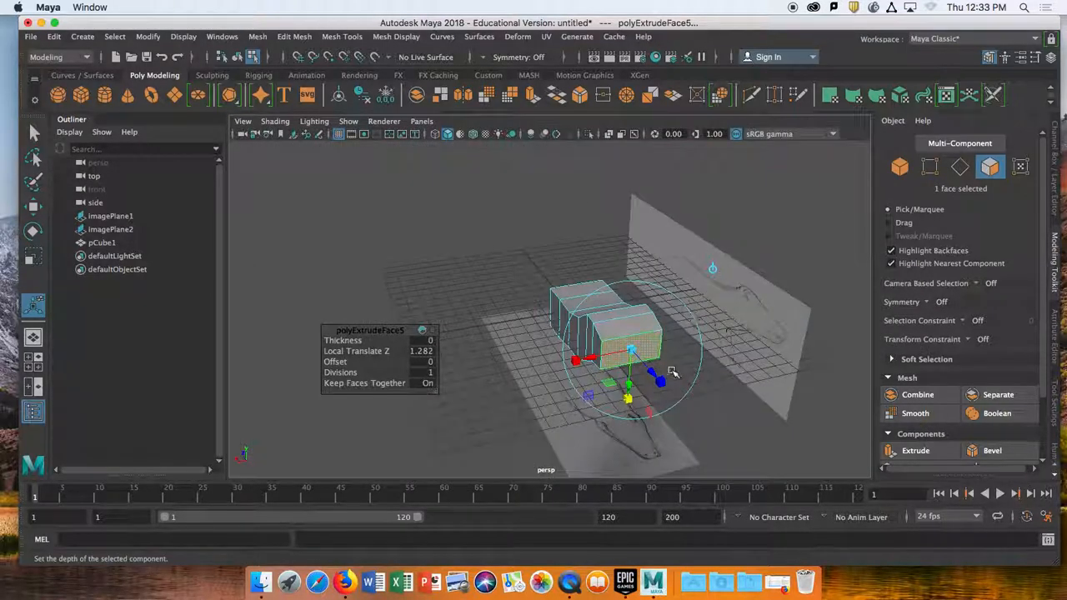
Step: Extrude the head end face about 1.14 units further and scale down its height to follow the sketched snout
{"action": "key", "text": "ctrl+e"}
{"action": "key", "text": "space"}
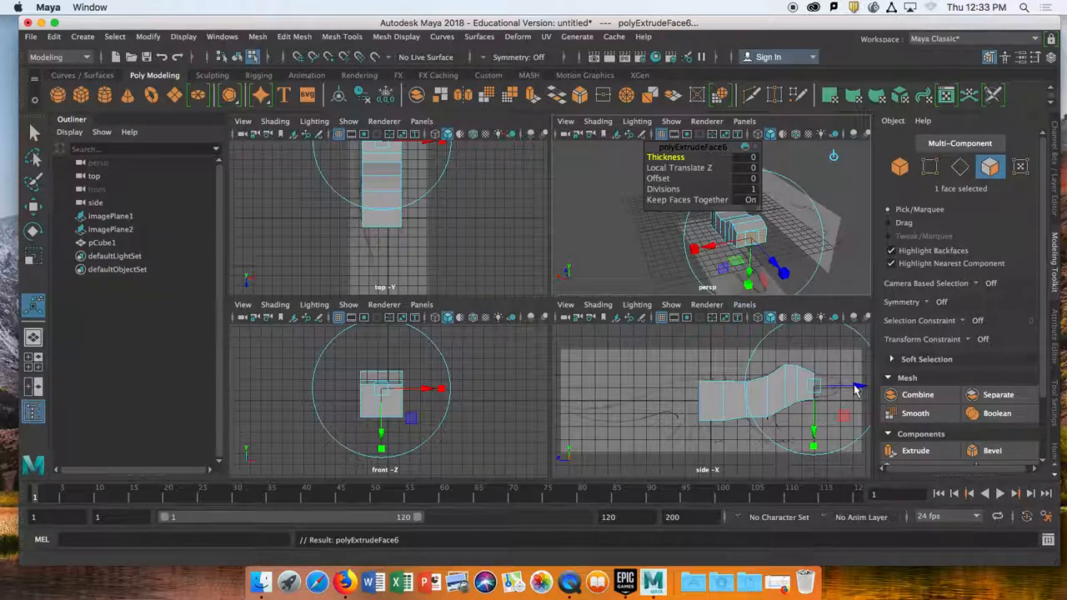
{"action": "left_click_drag", "start_coordinate": [855, 391], "coordinate": [869, 393]}
{"action": "key", "text": "space"}
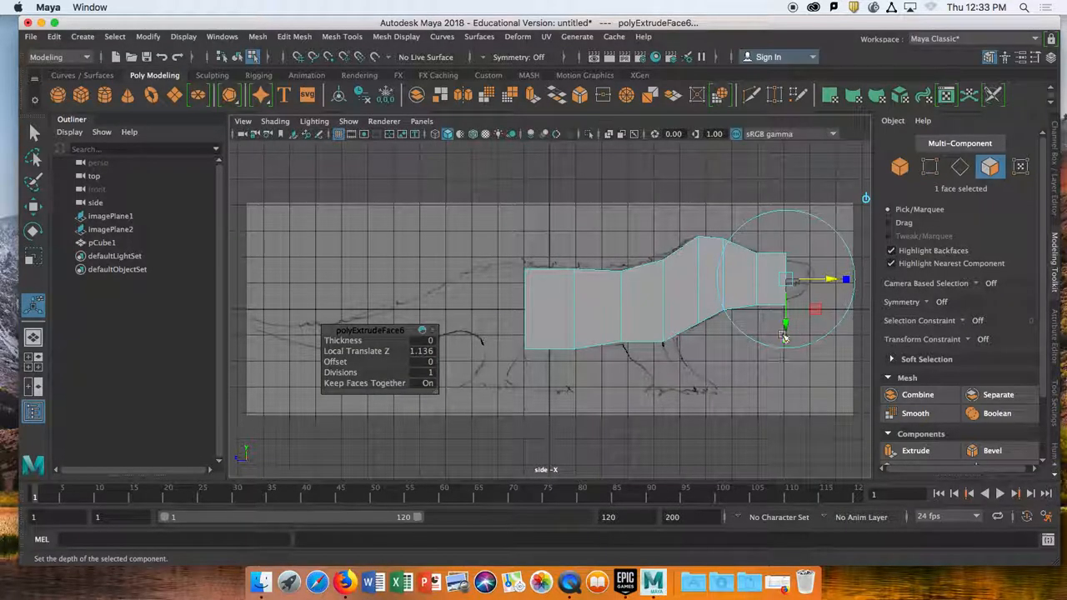
{"action": "left_click_drag", "start_coordinate": [785, 340], "coordinate": [785, 327]}
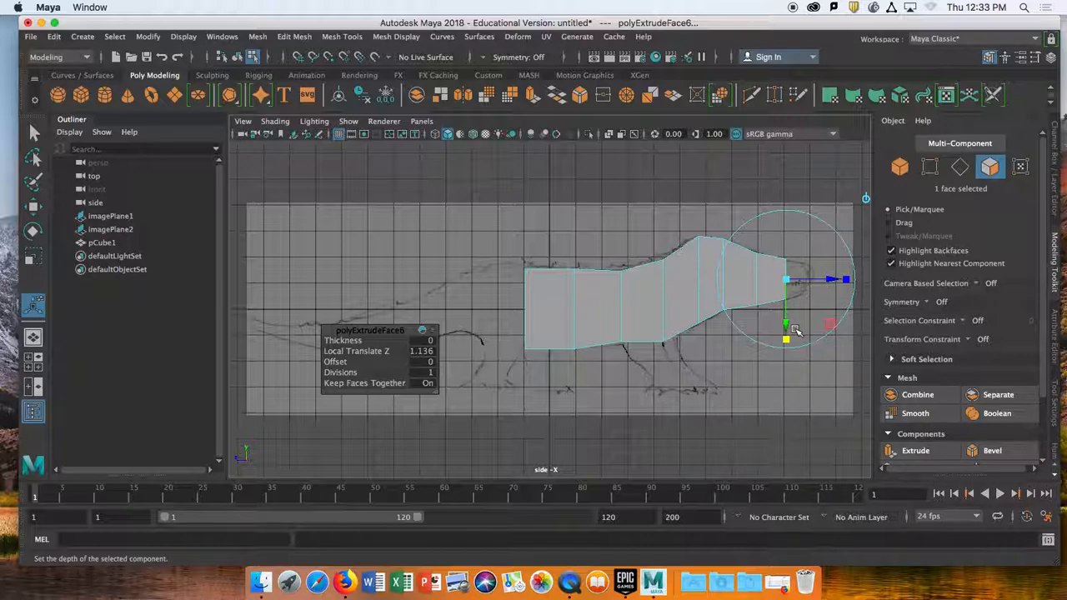
Step: Extrude two more snout segments of about 0.8 and 0.33 units, reducing the end face's height each time to round off the tip
{"action": "key", "text": "ctrl+e"}
{"action": "left_click_drag", "start_coordinate": [830, 279], "coordinate": [850, 279]}
{"action": "left_click_drag", "start_coordinate": [809, 341], "coordinate": [807, 316]}
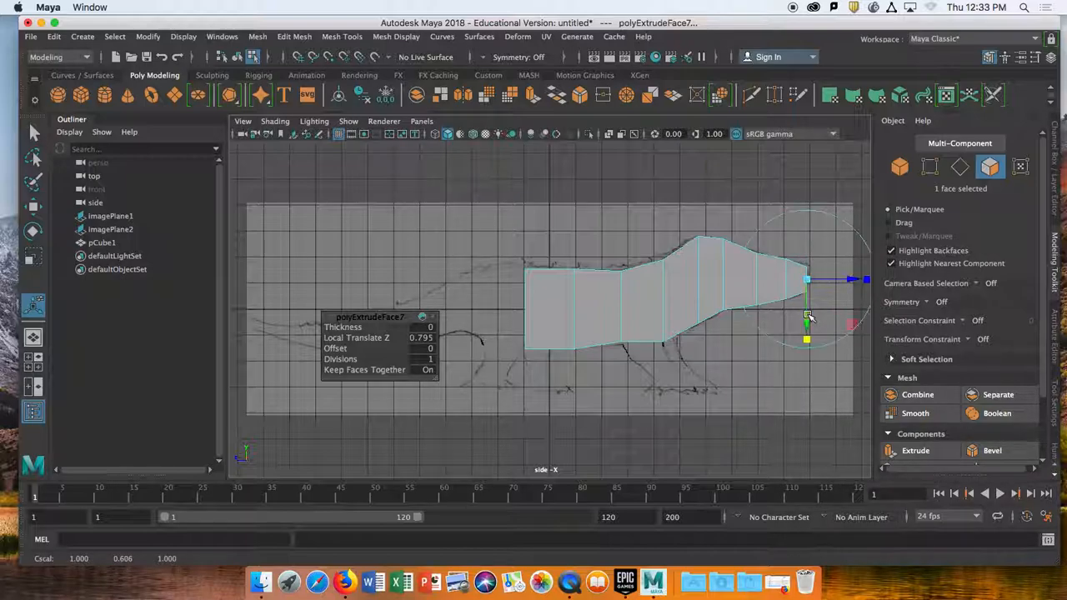
{"action": "key", "text": "ctrl+e"}
{"action": "left_click_drag", "start_coordinate": [852, 283], "coordinate": [860, 282]}
{"action": "left_click_drag", "start_coordinate": [815, 342], "coordinate": [814, 303]}
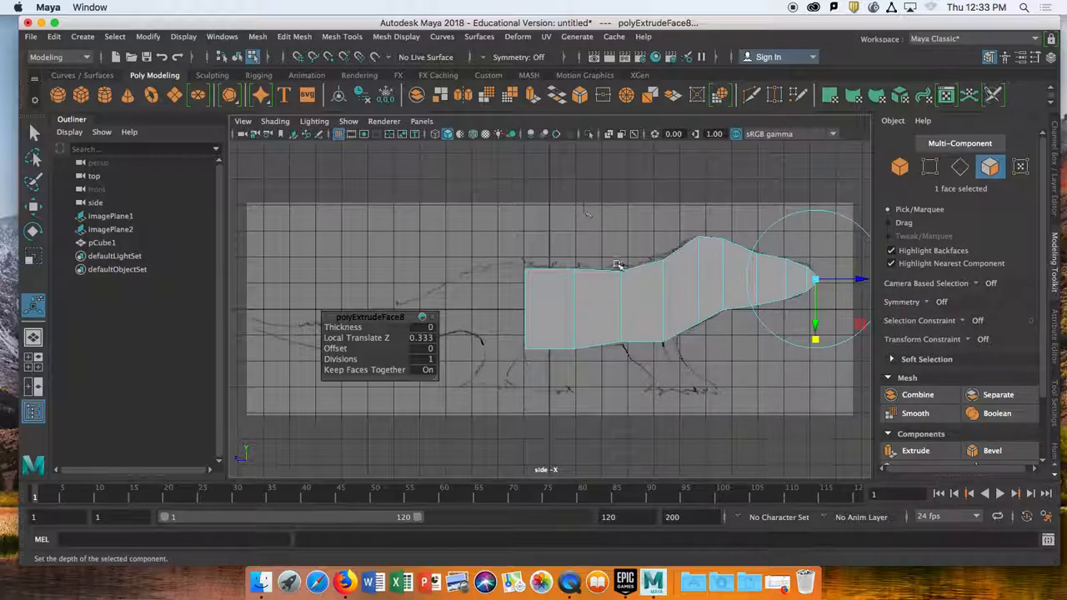
{"action": "key", "text": "space"}
{"action": "key", "text": "space"}
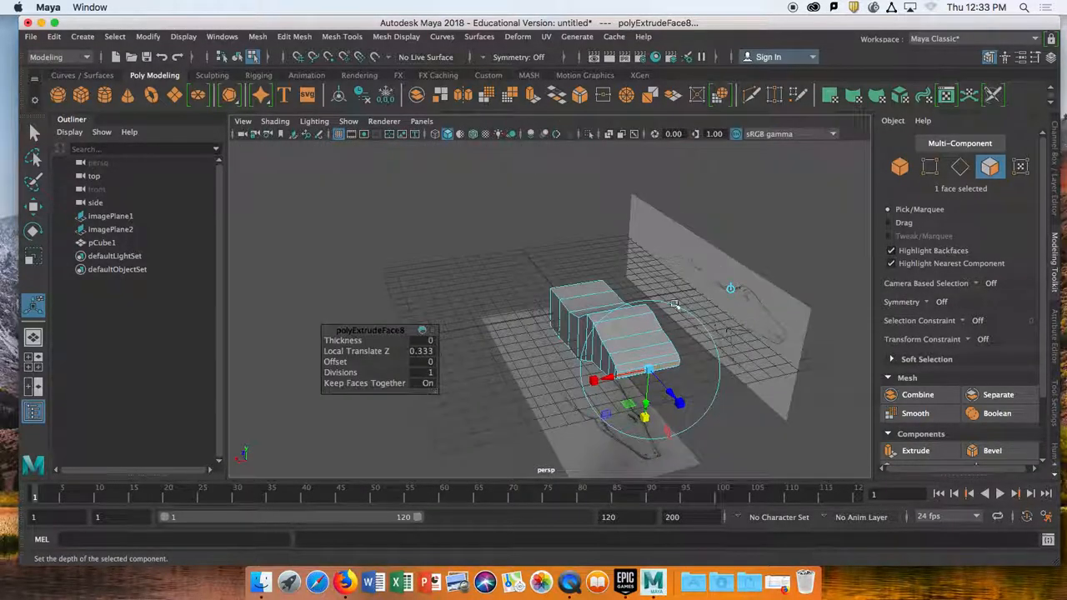
Step: Switch the mesh to object mode and examine its shape against both reference sketches from several angles
{"action": "left_click_drag", "start_coordinate": [523, 339], "coordinate": [583, 316], "text": "alt"}
{"action": "right_click_drag", "start_coordinate": [595, 202], "coordinate": [661, 183]}
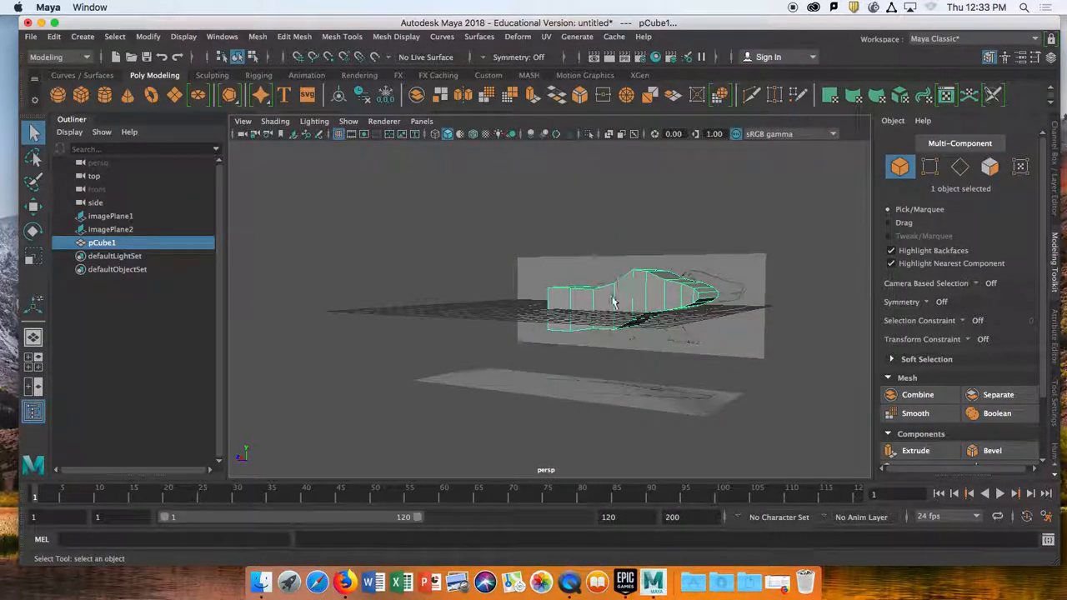
{"action": "left_click_drag", "start_coordinate": [540, 388], "coordinate": [592, 381], "text": "alt"}
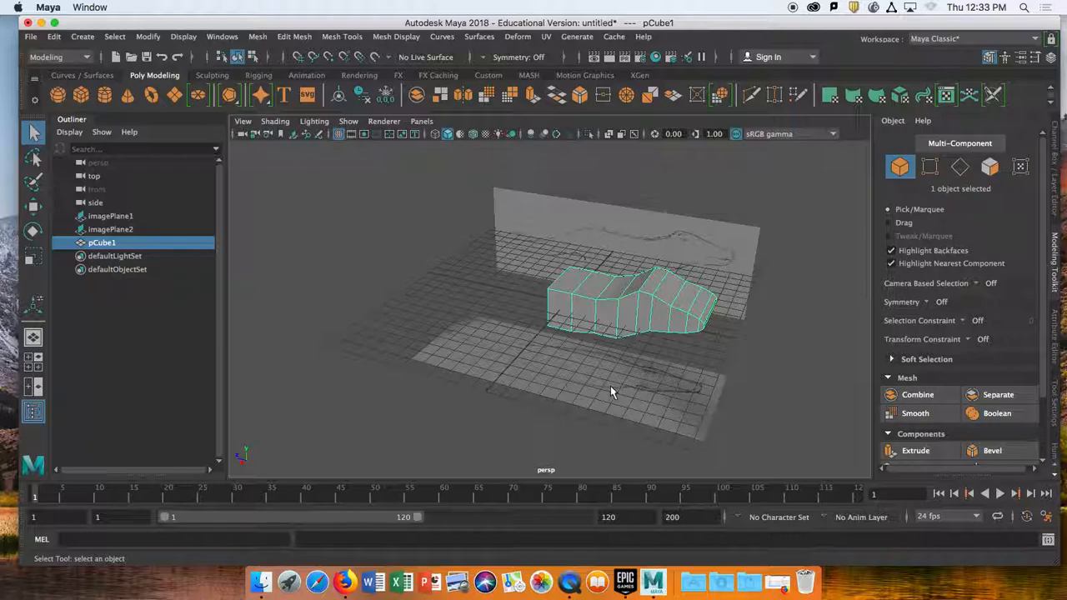
{"action": "left_click_drag", "start_coordinate": [561, 322], "coordinate": [543, 298], "text": "alt"}
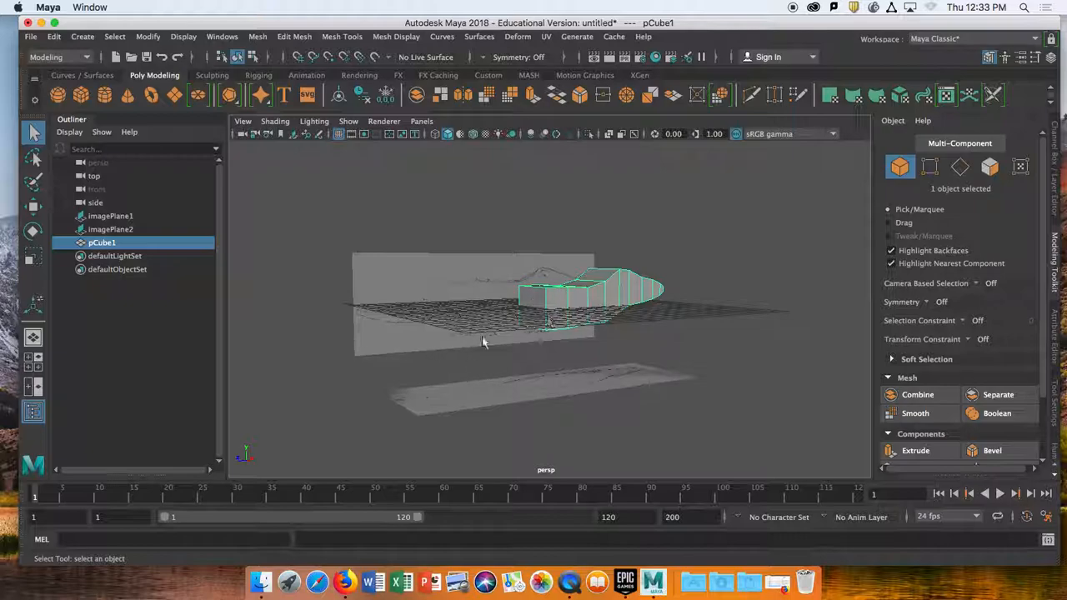
{"action": "left_click_drag", "start_coordinate": [672, 406], "coordinate": [635, 342], "text": "alt"}
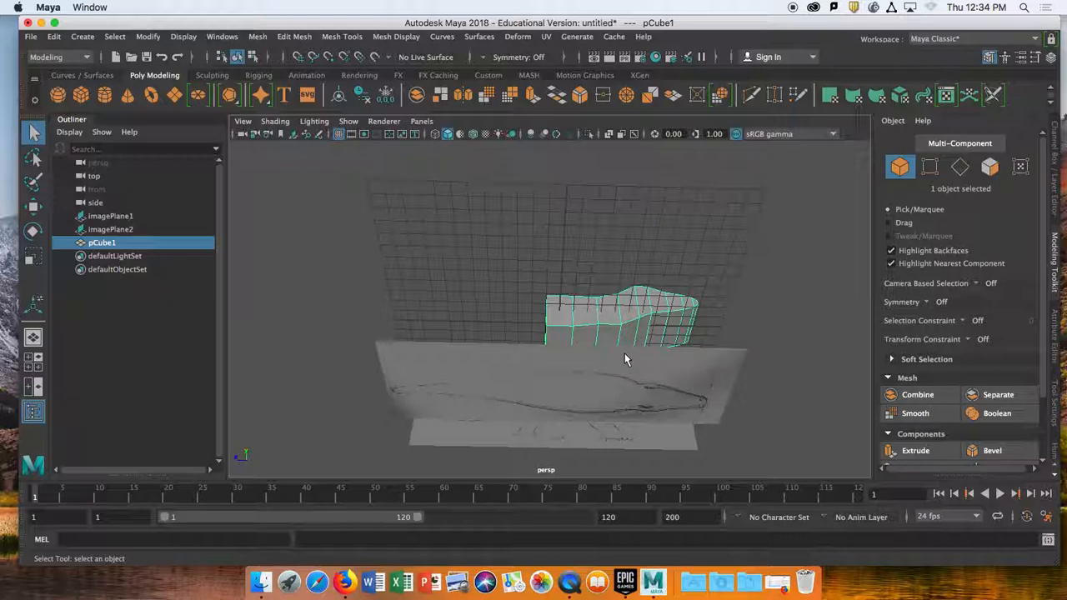
{"action": "left_click_drag", "start_coordinate": [623, 355], "coordinate": [610, 405], "text": "alt"}
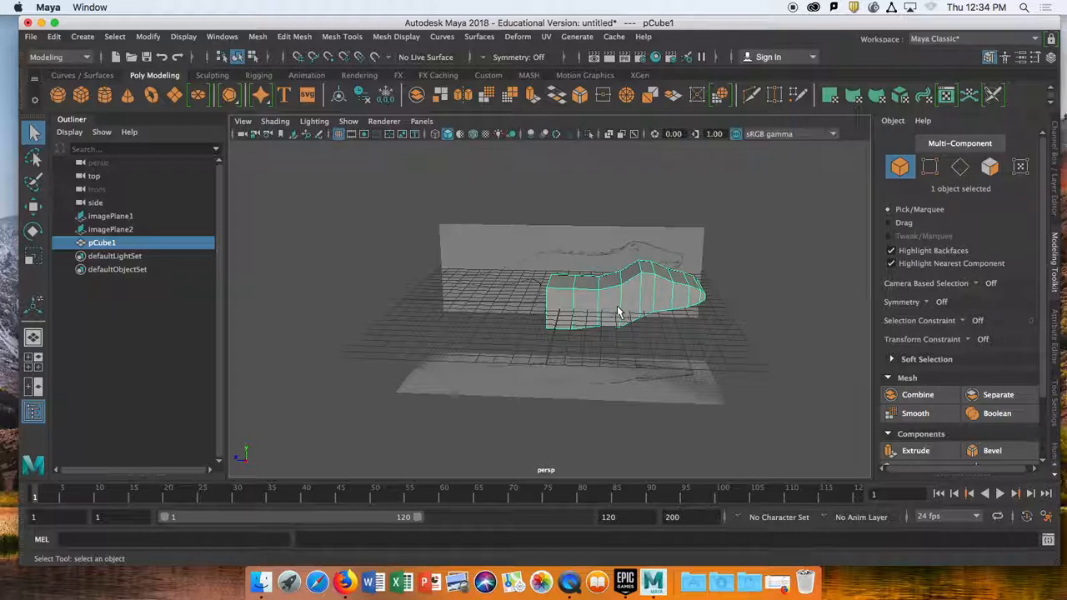
{"action": "left_click_drag", "start_coordinate": [574, 359], "coordinate": [555, 319], "text": "alt"}
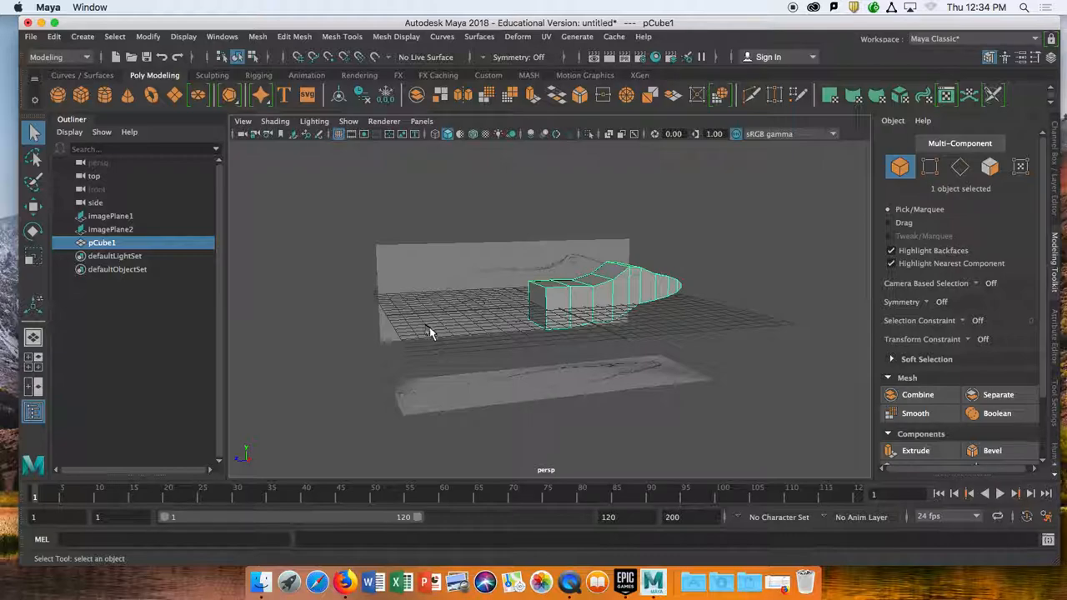
Step: Select the rear end face of the body and extrude it about 1.56 units toward the tail in the side view
{"action": "right_click_drag", "start_coordinate": [535, 304], "coordinate": [538, 244]}
{"action": "left_click", "coordinate": [540, 306]}
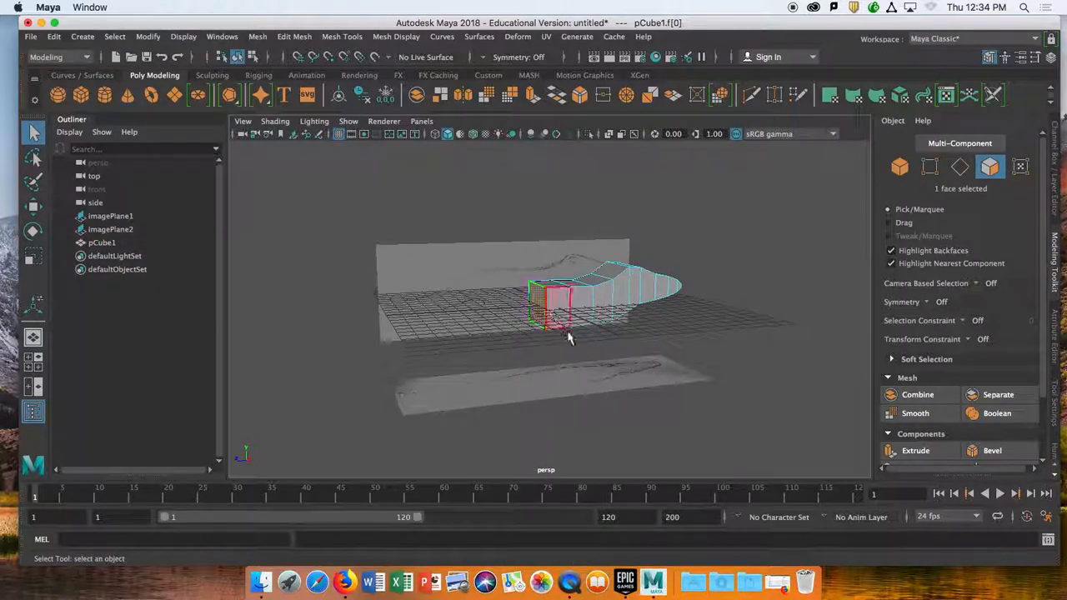
{"action": "key", "text": "space"}
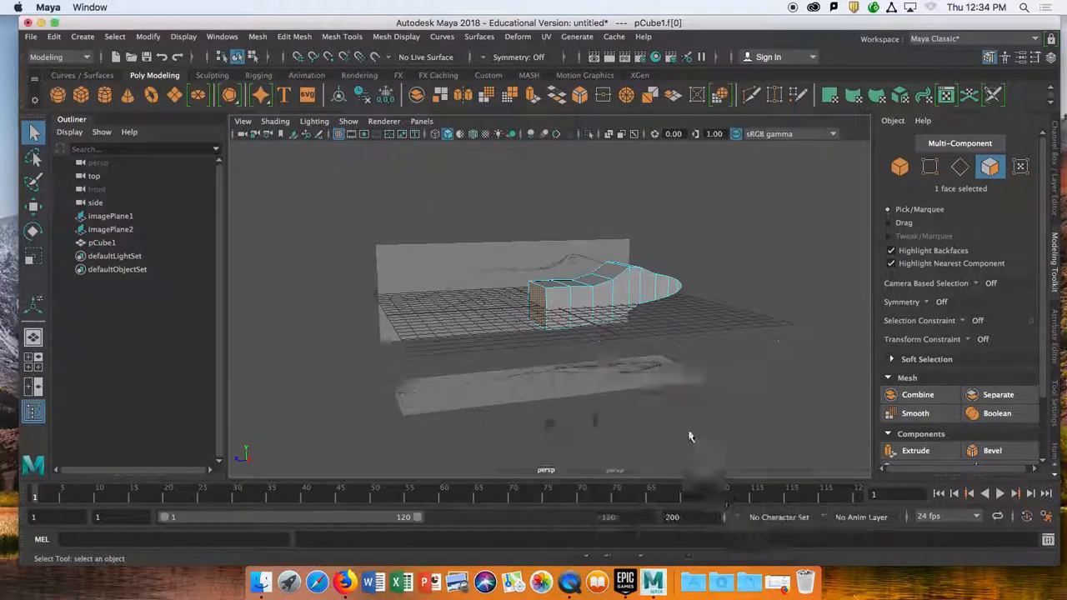
{"action": "key", "text": "space"}
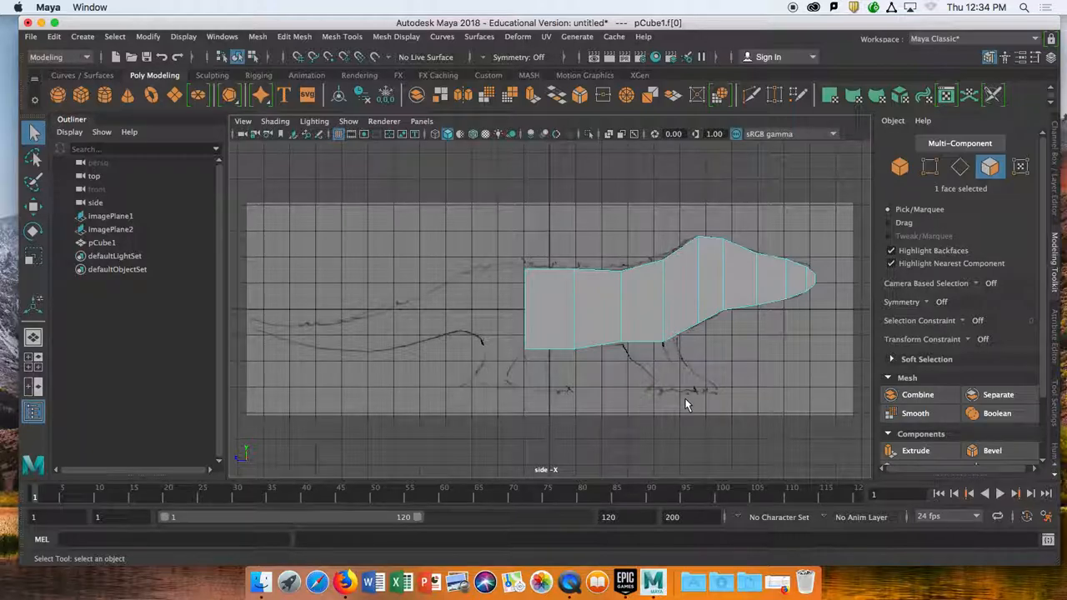
{"action": "left_click", "coordinate": [531, 94]}
{"action": "left_click_drag", "start_coordinate": [480, 307], "coordinate": [427, 308]}
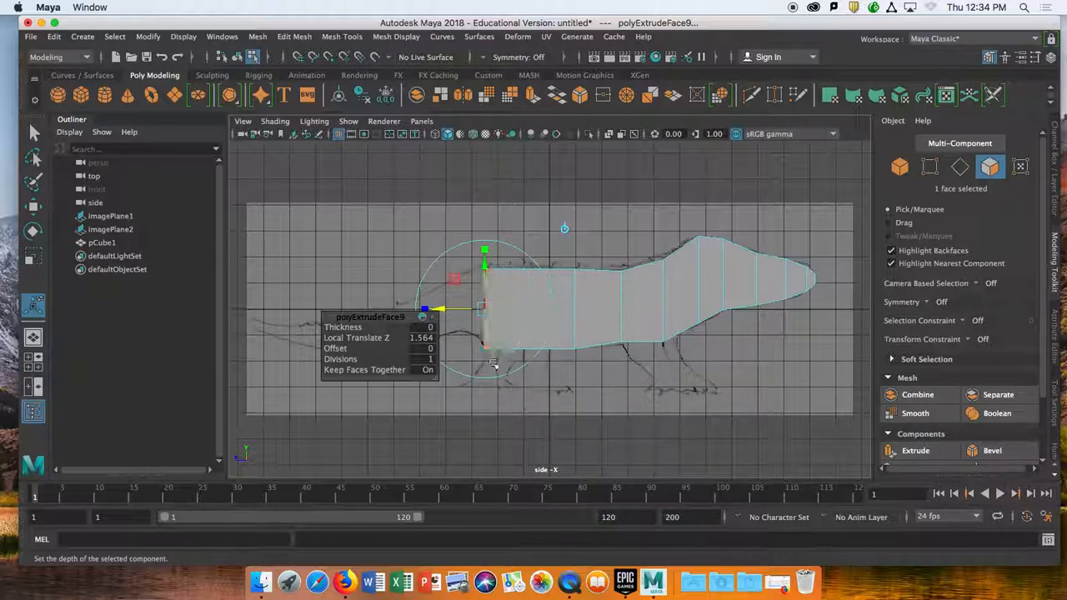
Step: Extrude the rear face about 1.69 units further, scale down its height to the tail base, and lower it slightly
{"action": "scroll", "coordinate": [496, 367], "scroll_direction": "down", "scroll_amount": 2}
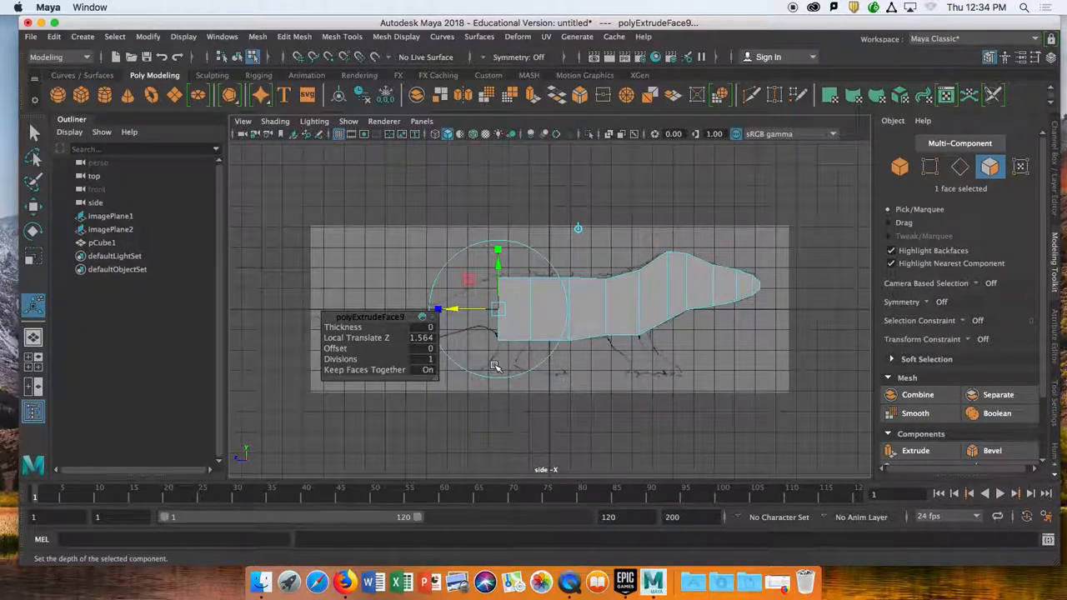
{"action": "key", "text": "ctrl+e"}
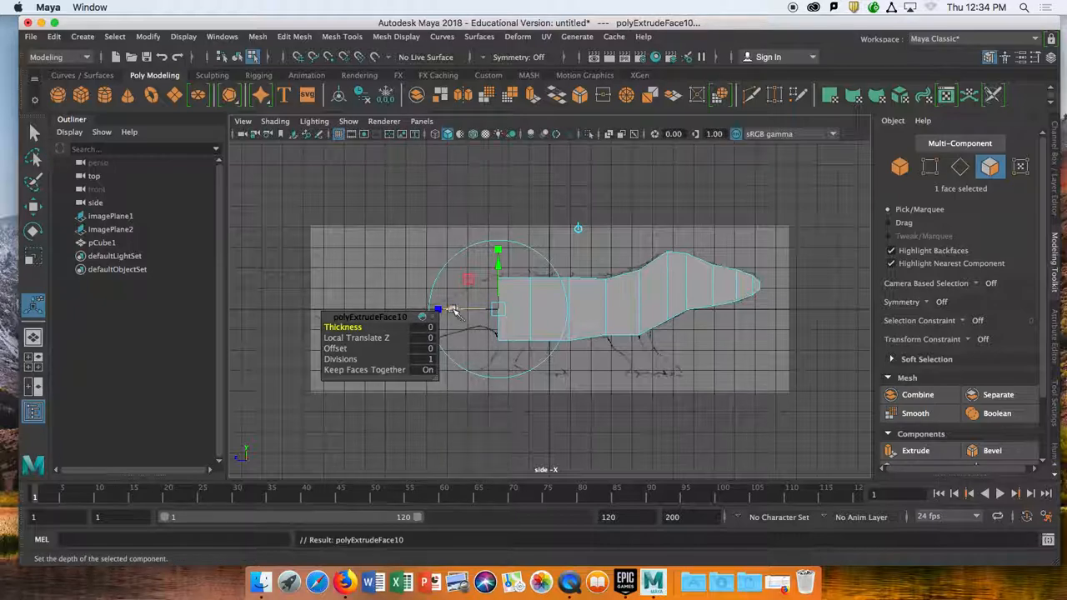
{"action": "left_click_drag", "start_coordinate": [444, 308], "coordinate": [417, 309]}
{"action": "left_click_drag", "start_coordinate": [464, 255], "coordinate": [464, 281]}
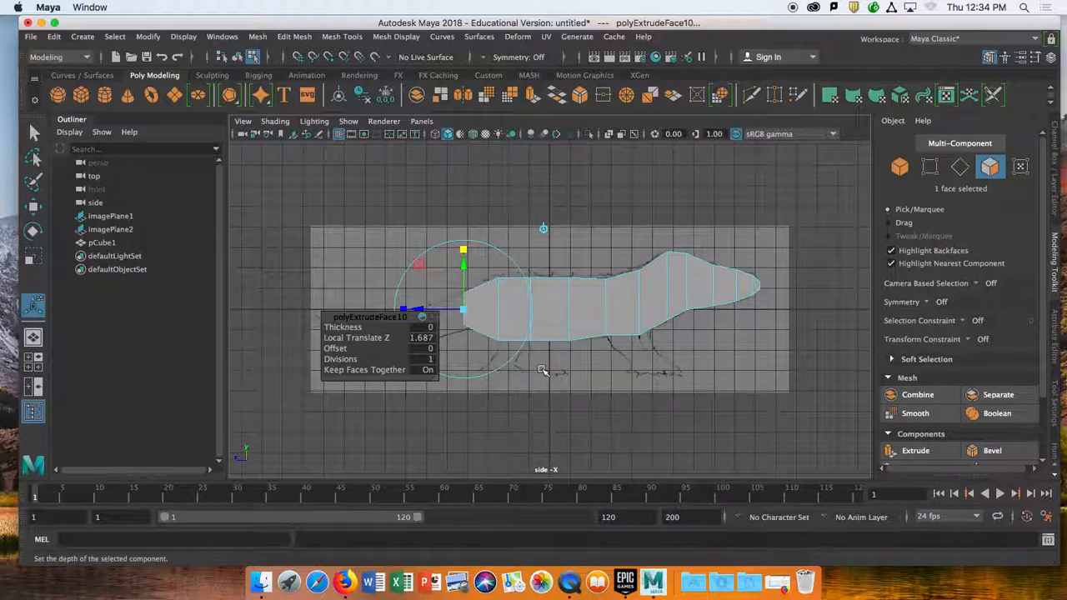
{"action": "middle_click_drag", "start_coordinate": [541, 370], "coordinate": [663, 350], "text": "alt"}
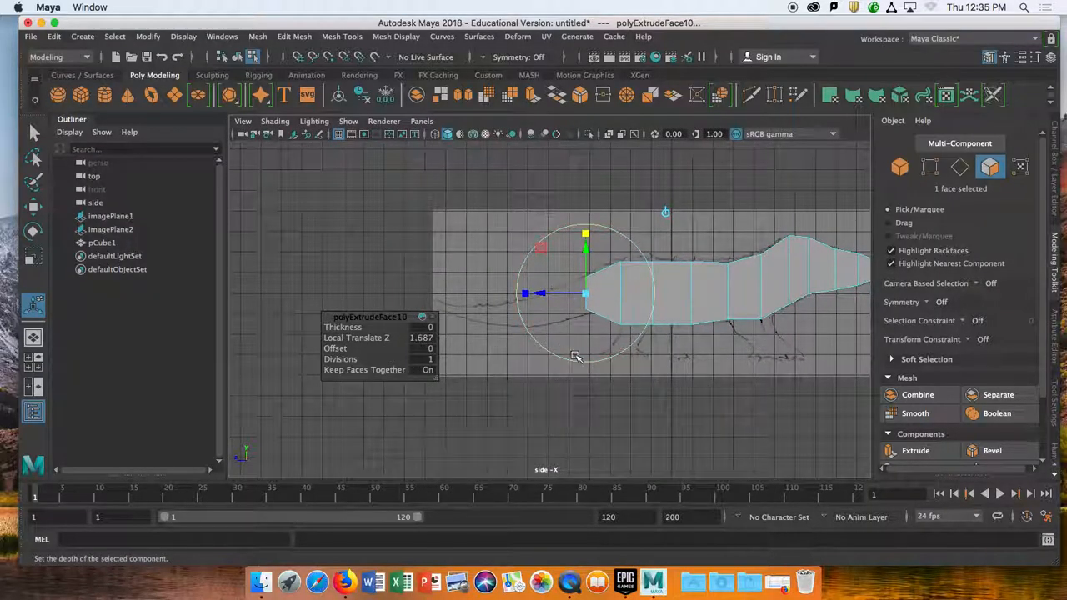
{"action": "left_click_drag", "start_coordinate": [584, 245], "coordinate": [583, 245]}
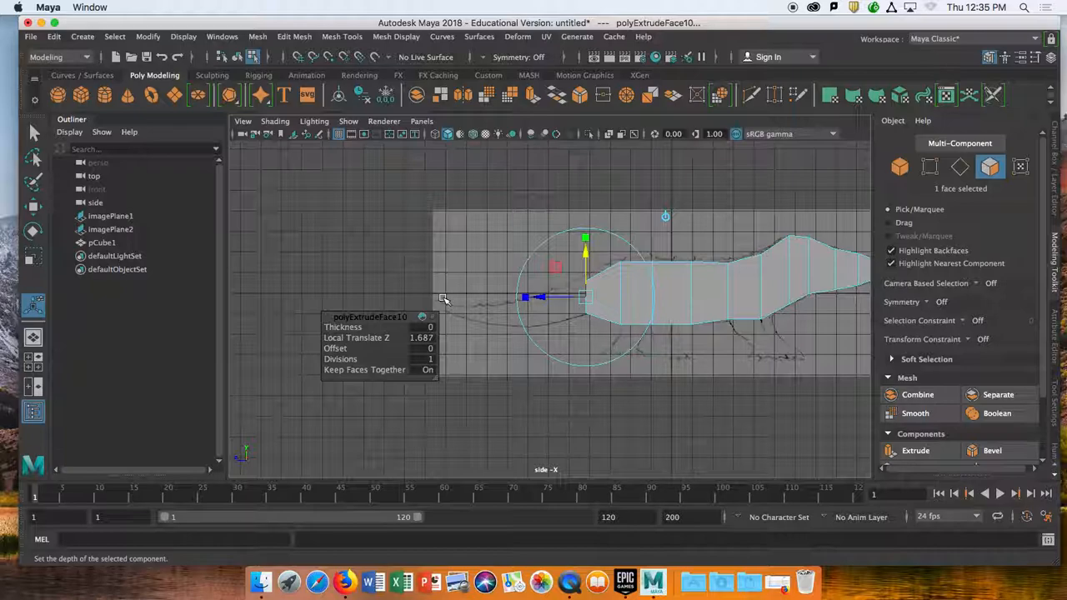
Step: Extrude two tail segments of about 1.53 and 1.66 units, lowering the end face and reducing its height to follow the sketched tail
{"action": "key", "text": "ctrl+e"}
{"action": "mouse_move", "coordinate": [525, 297]}
{"action": "left_mouse_down"}
{"action": "mouse_move", "coordinate": [542, 298]}
{"action": "mouse_move", "coordinate": [510, 297]}
{"action": "left_mouse_up"}
{"action": "left_click_drag", "start_coordinate": [550, 252], "coordinate": [546, 263]}
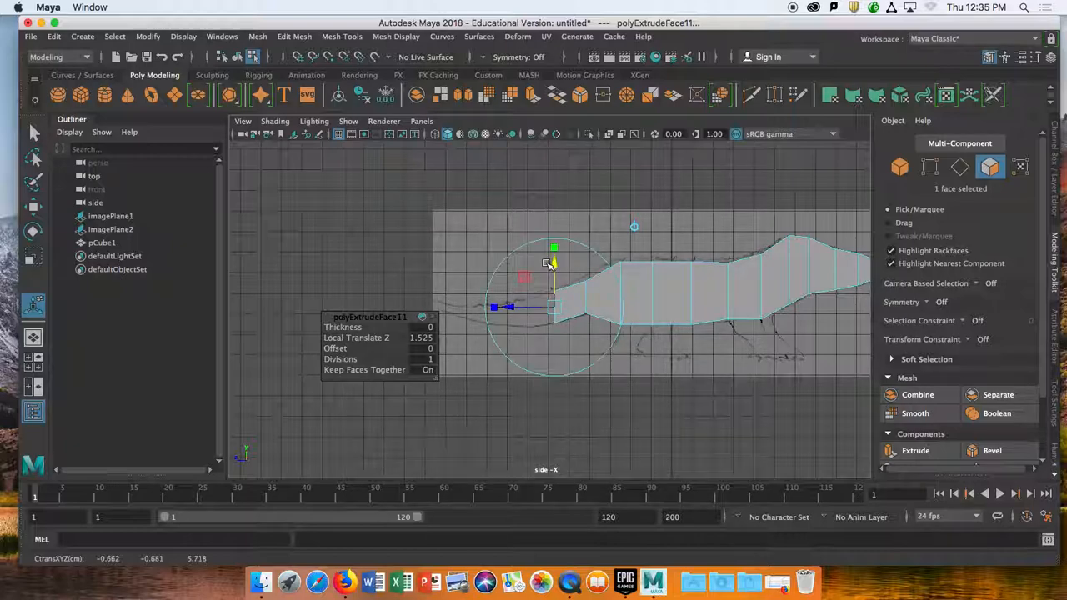
{"action": "key", "text": "ctrl+e"}
{"action": "left_click_drag", "start_coordinate": [511, 308], "coordinate": [477, 309]}
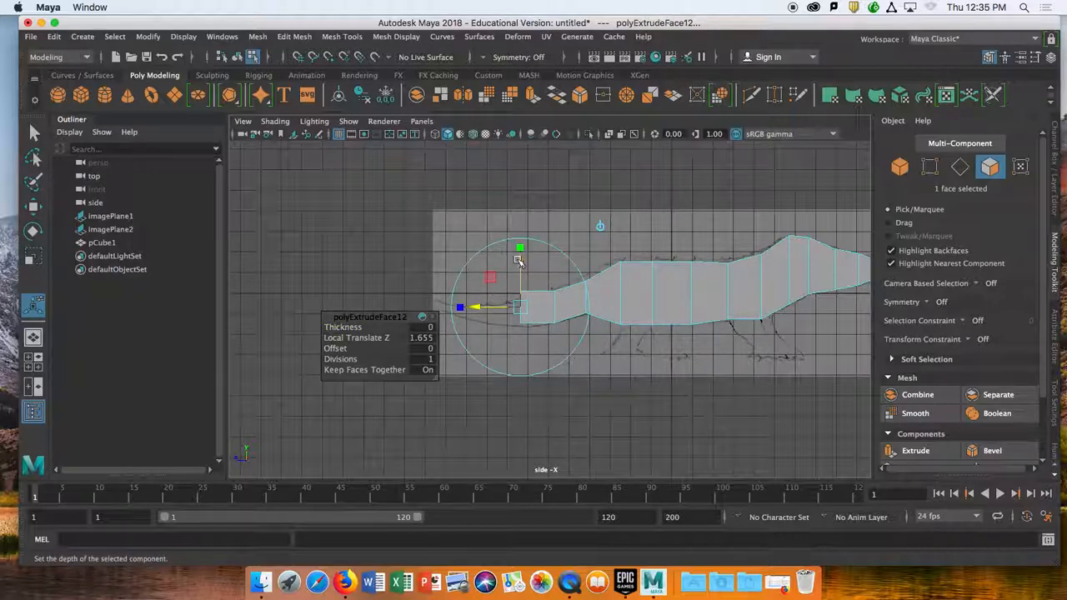
{"action": "left_click_drag", "start_coordinate": [519, 248], "coordinate": [513, 275]}
Step: Extrude two more tail segments of about 1.72 and 1.33 units, narrowing the first one's height and raising the second's end face slightly
{"action": "key", "text": "ctrl+e"}
{"action": "left_click_drag", "start_coordinate": [475, 314], "coordinate": [441, 313]}
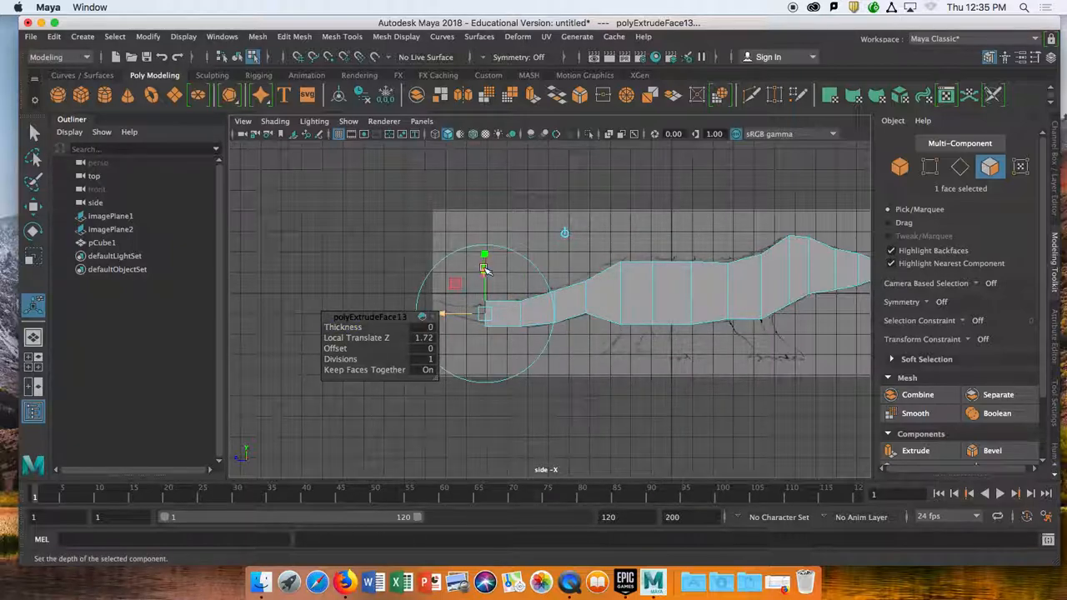
{"action": "left_click_drag", "start_coordinate": [486, 259], "coordinate": [482, 275]}
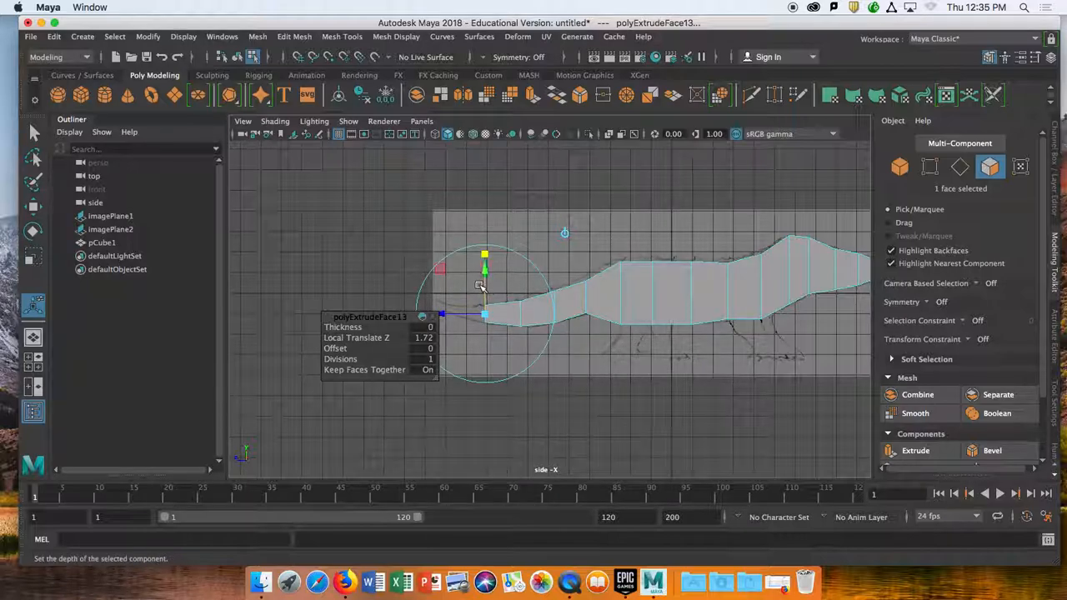
{"action": "key", "text": "ctrl+e"}
{"action": "left_click_drag", "start_coordinate": [451, 317], "coordinate": [424, 312]}
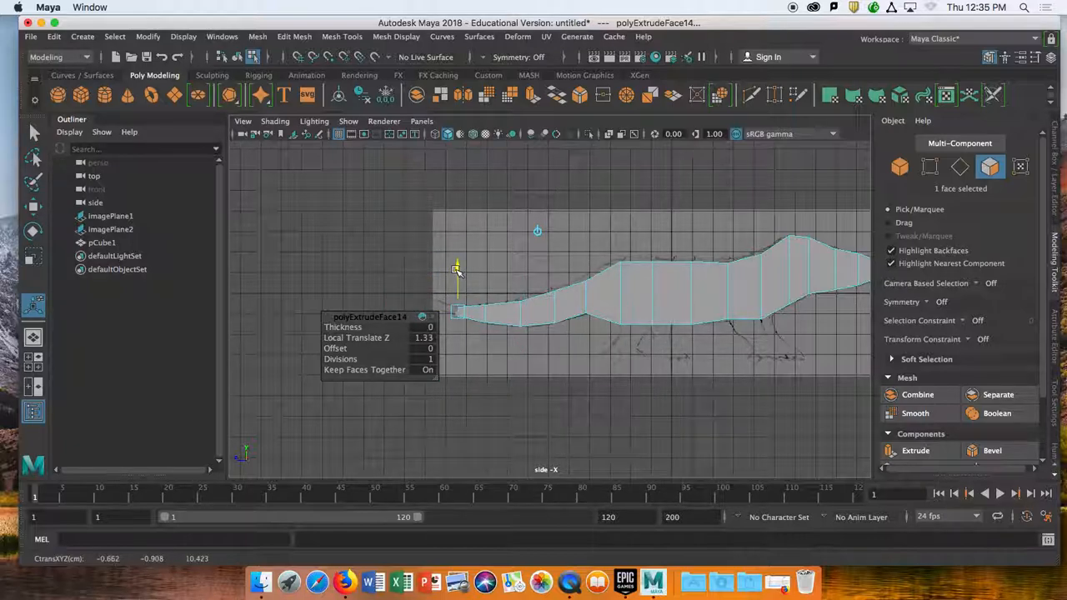
Step: Extrude the tail's end face about 0.64 units toward the sketched tip and raise it to follow the upward curl
{"action": "middle_click_drag", "start_coordinate": [472, 312], "coordinate": [534, 300], "text": "alt"}
{"action": "scroll", "coordinate": [537, 300], "scroll_direction": "down", "scroll_amount": 2}
{"action": "scroll", "coordinate": [540, 298], "scroll_direction": "up", "scroll_amount": 5}
{"action": "scroll", "coordinate": [540, 297], "scroll_direction": "up", "scroll_amount": 3}
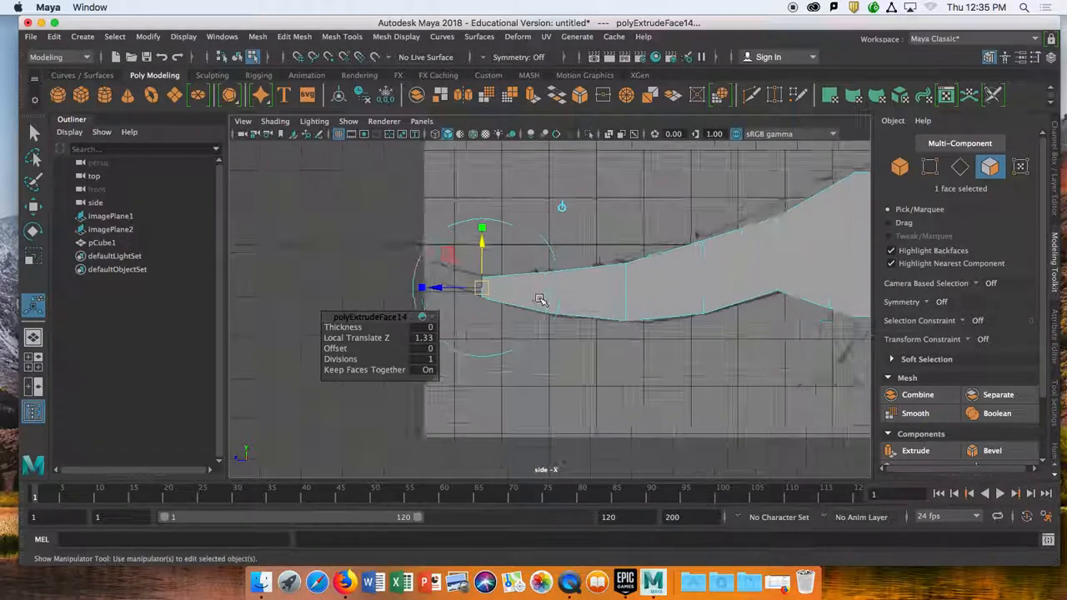
{"action": "key", "text": "ctrl+e"}
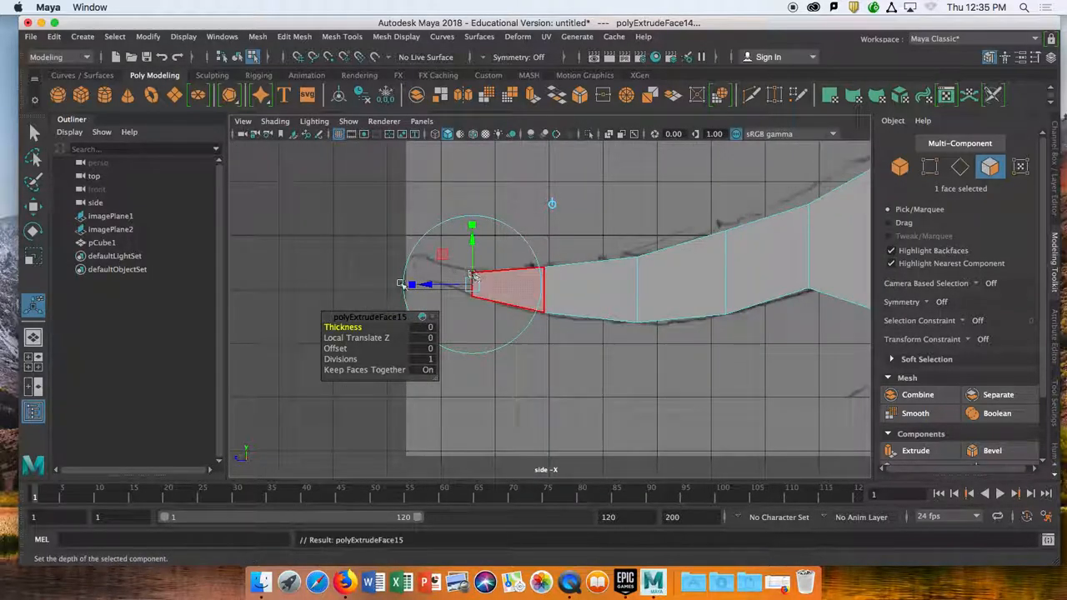
{"action": "left_click_drag", "start_coordinate": [425, 285], "coordinate": [365, 269]}
{"action": "left_click_drag", "start_coordinate": [414, 239], "coordinate": [416, 218]}
{"action": "left_click_drag", "start_coordinate": [372, 268], "coordinate": [397, 276]}
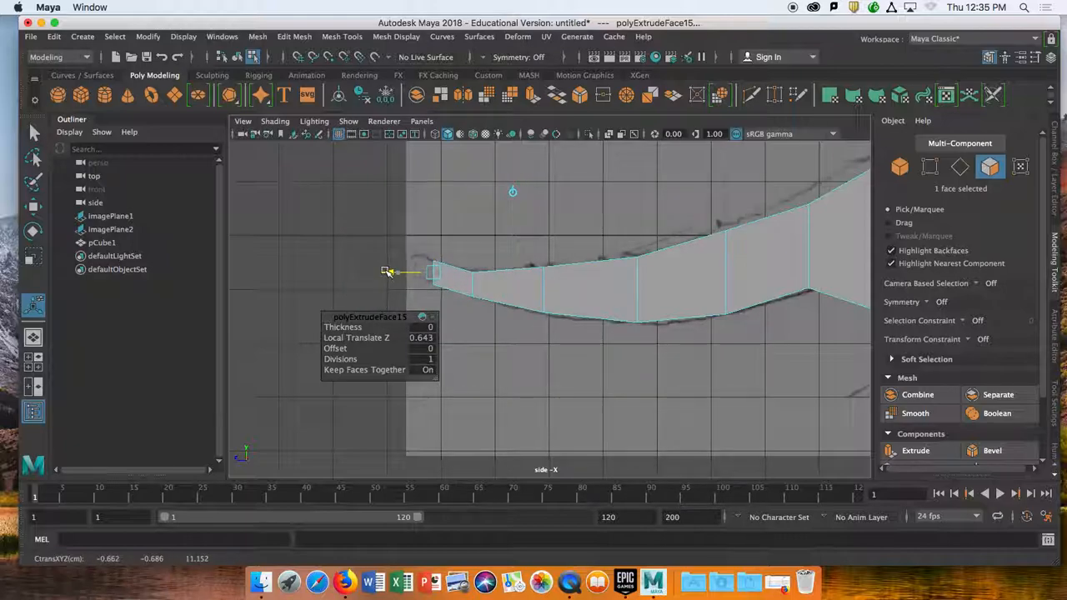
Step: Extrude the tail's end face about 0.47 units to the sketched tip, raising it and shrinking its height nearly to a point
{"action": "left_click_drag", "start_coordinate": [390, 273], "coordinate": [386, 274]}
{"action": "key", "text": "ctrl+e"}
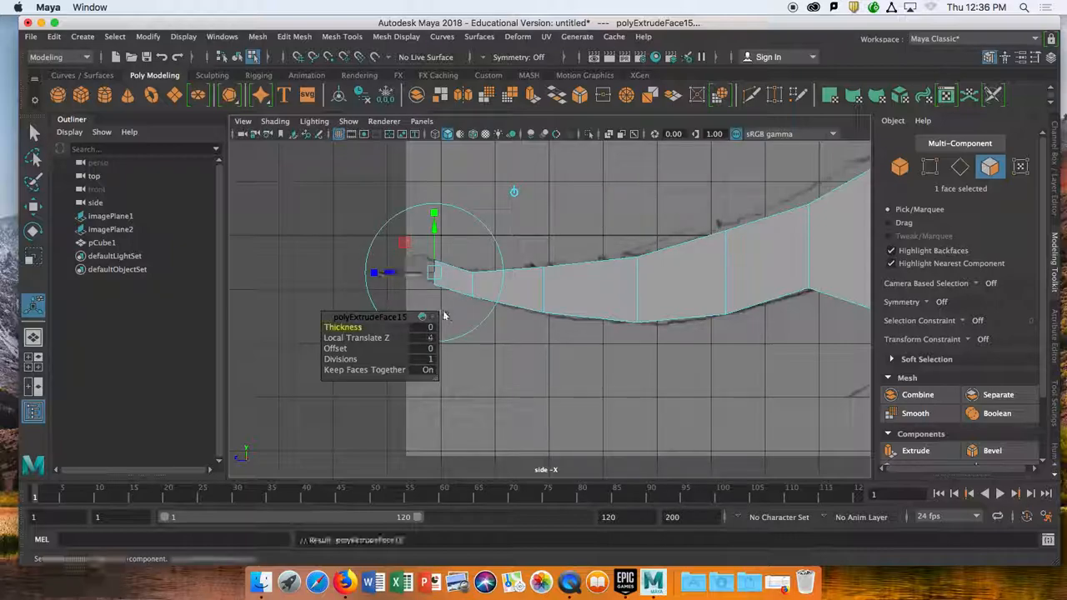
{"action": "left_click_drag", "start_coordinate": [395, 274], "coordinate": [369, 273]}
{"action": "mouse_move", "coordinate": [411, 227]}
{"action": "left_mouse_down"}
{"action": "mouse_move", "coordinate": [409, 203]}
{"action": "mouse_move", "coordinate": [410, 235]}
{"action": "left_mouse_up"}
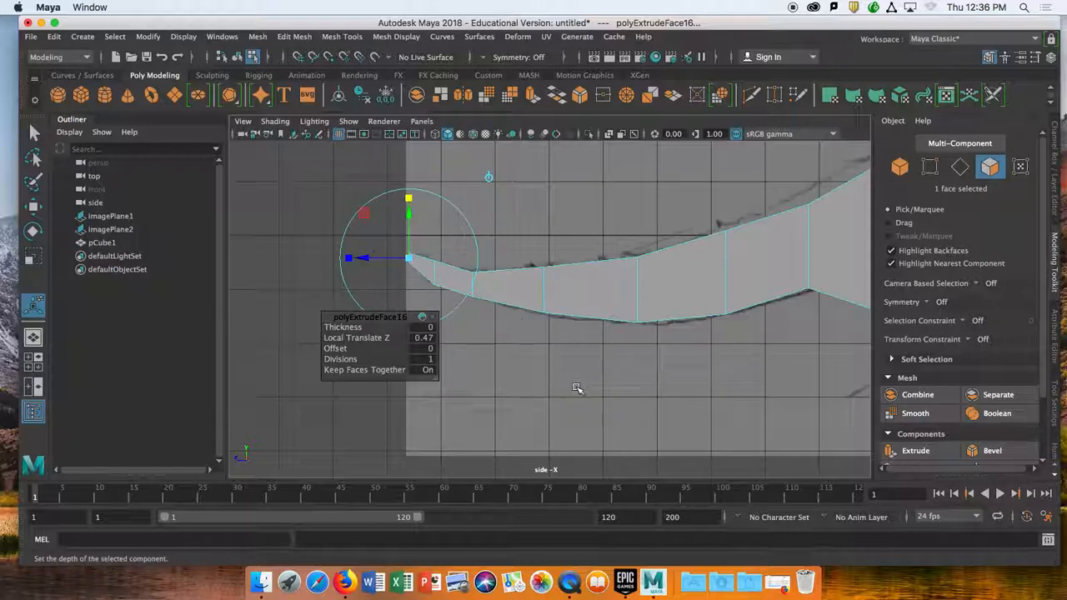
{"action": "right_click", "coordinate": [609, 295]}
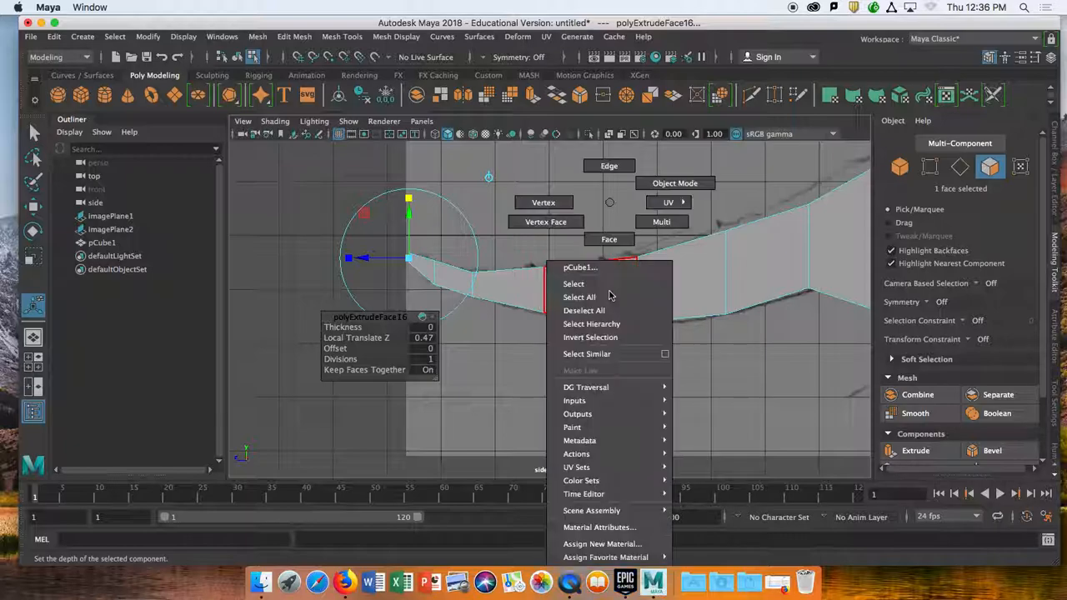
{"action": "left_click", "coordinate": [651, 177]}
Step: Inspect the whole body in the perspective view, comparing the smooth mesh preview with the unsmoothed polygon display
{"action": "key", "text": "space"}
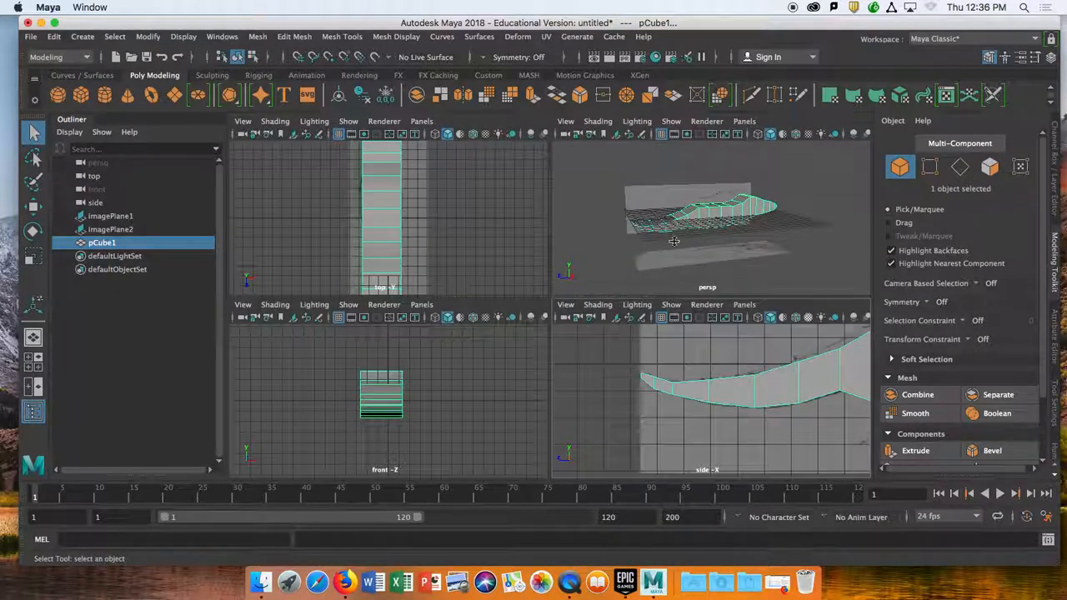
{"action": "key", "text": "space"}
{"action": "left_click_drag", "start_coordinate": [664, 333], "coordinate": [519, 364], "text": "alt"}
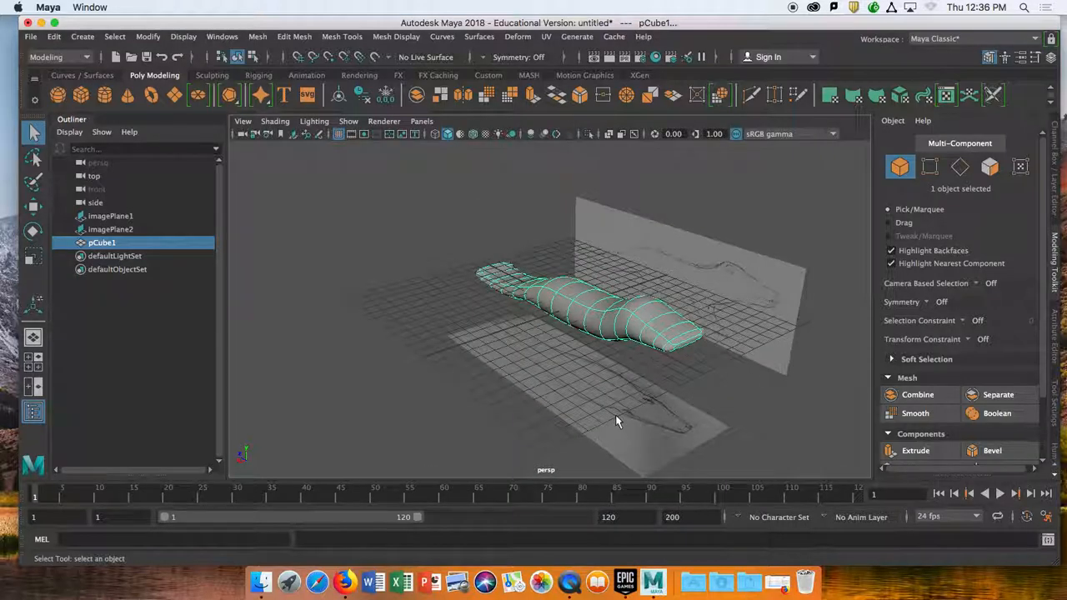
{"action": "mouse_move", "coordinate": [581, 354]}
{"action": "left_mouse_down", "text": "alt"}
{"action": "mouse_move", "coordinate": [604, 367]}
{"action": "mouse_move", "coordinate": [595, 330]}
{"action": "mouse_move", "coordinate": [592, 341]}
{"action": "left_mouse_up", "text": "alt"}
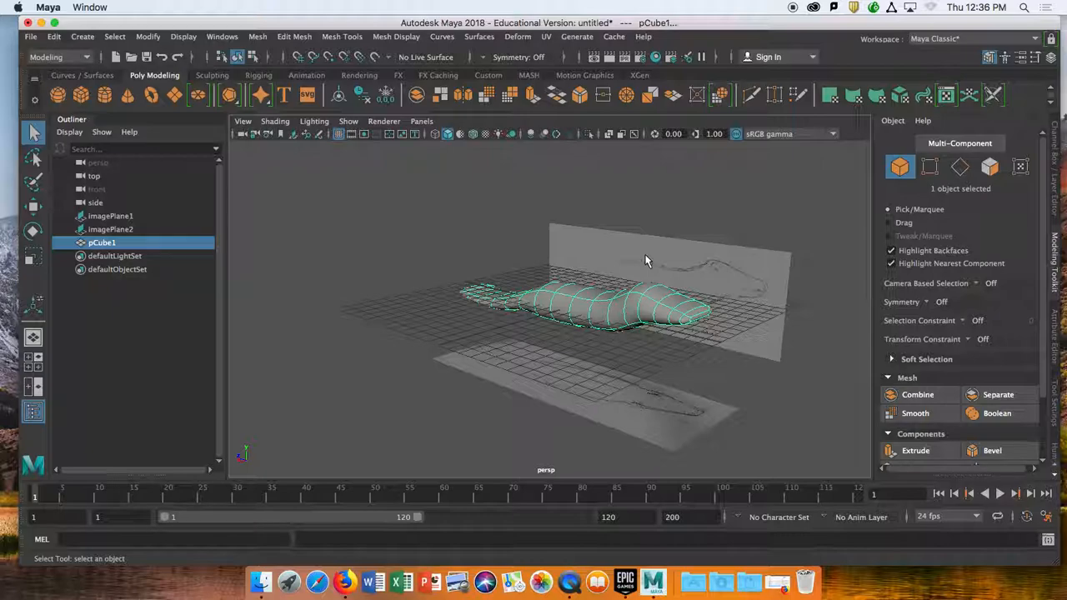
{"action": "key", "text": "3"}
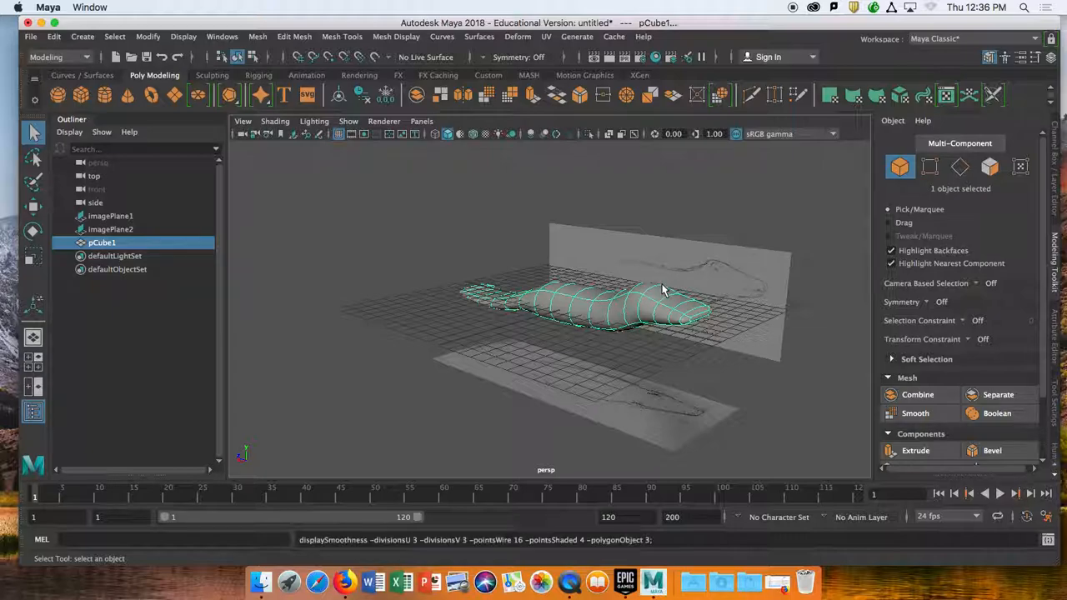
{"action": "key", "text": "1"}
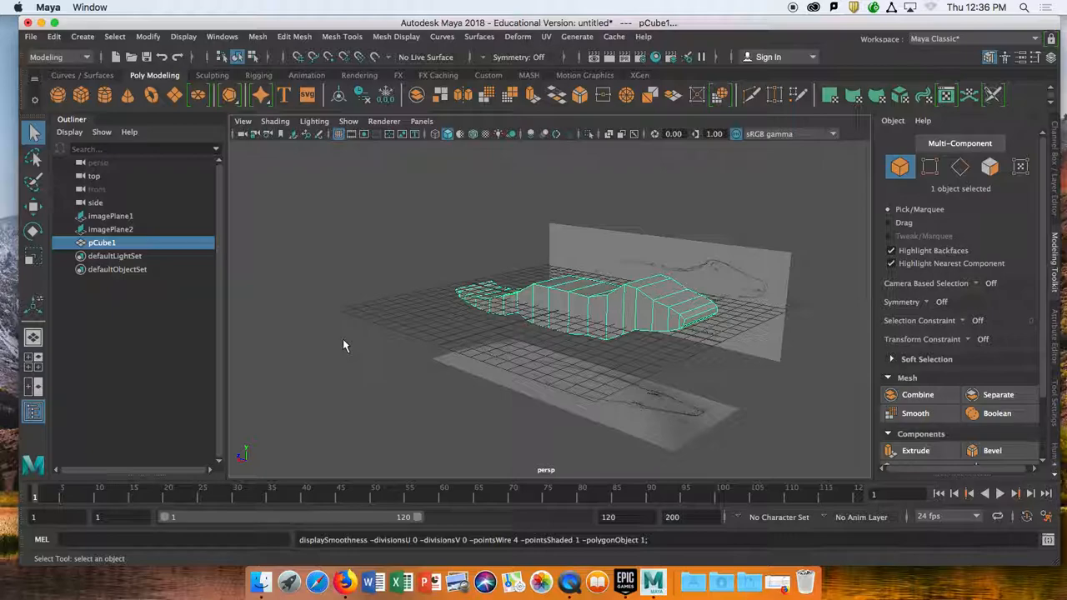
{"action": "key", "text": "3"}
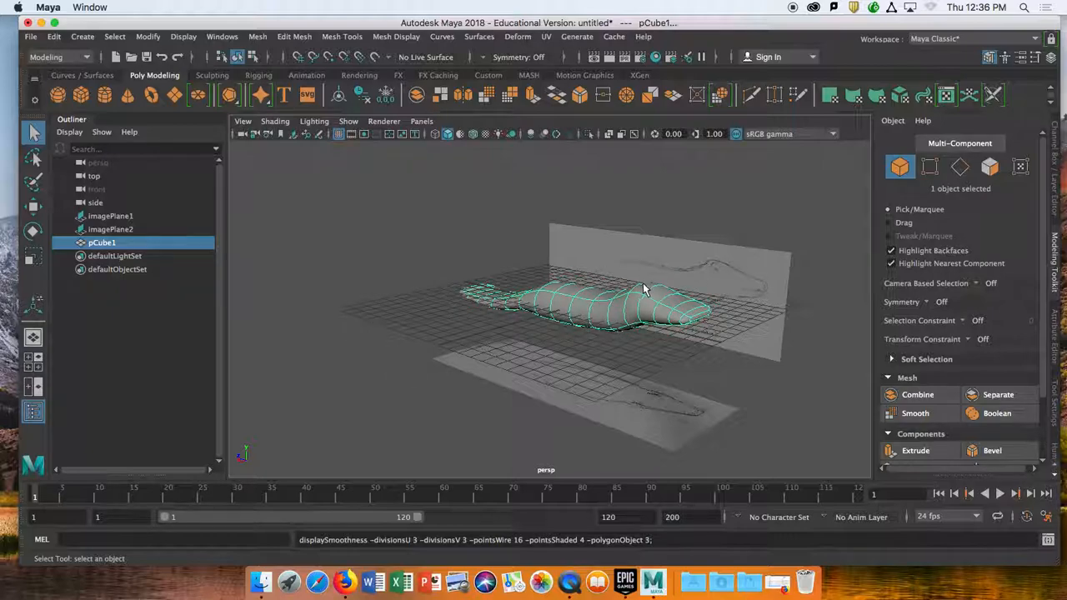
{"action": "key", "text": "1"}
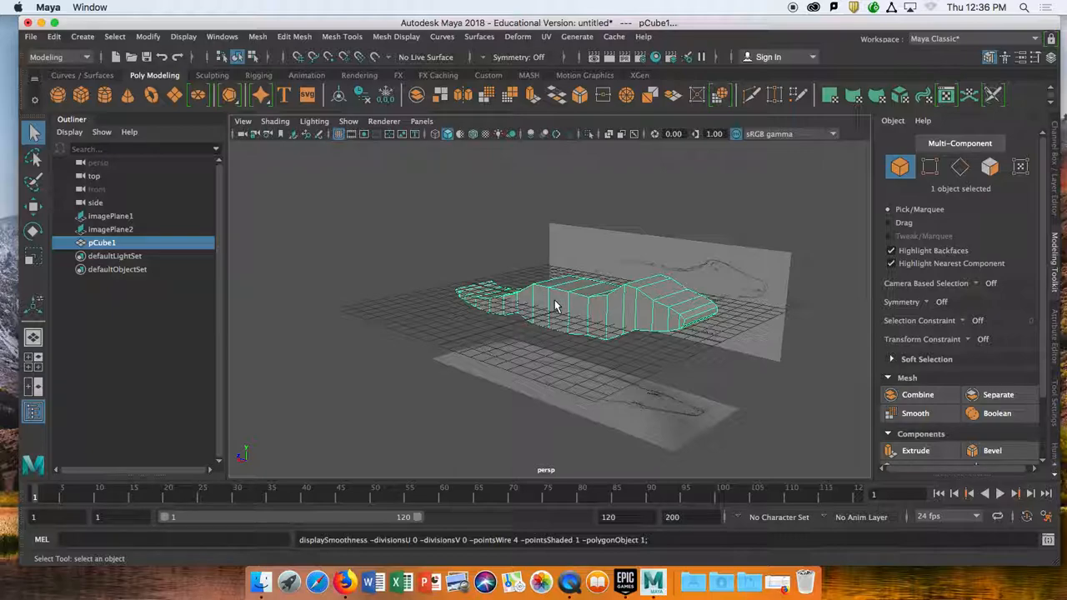
Step: Create a polygon cylinder and move it away from the reptile's body near the tail end
{"action": "left_click", "coordinate": [104, 97]}
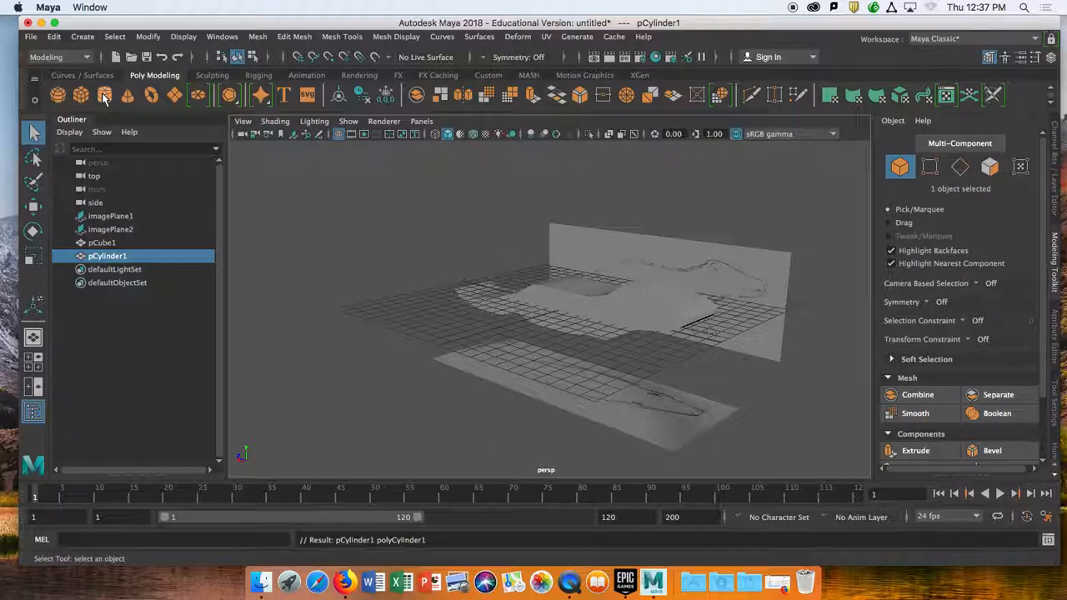
{"action": "key", "text": "w"}
{"action": "left_click_drag", "start_coordinate": [488, 308], "coordinate": [369, 359]}
{"action": "scroll", "coordinate": [374, 344], "scroll_direction": "up", "scroll_amount": 5}
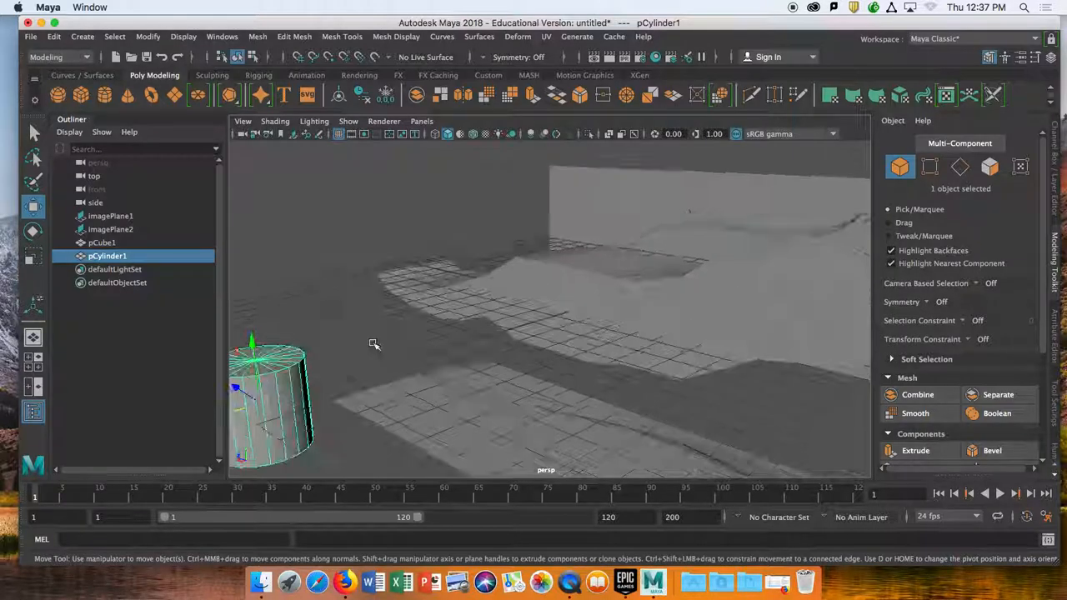
{"action": "middle_click_drag", "start_coordinate": [426, 349], "coordinate": [450, 350], "text": "alt"}
Step: Delete several neighbouring triangular faces from the cylinder's top cap one by one, opening a gap into its interior
{"action": "right_click_drag", "start_coordinate": [456, 341], "coordinate": [457, 247]}
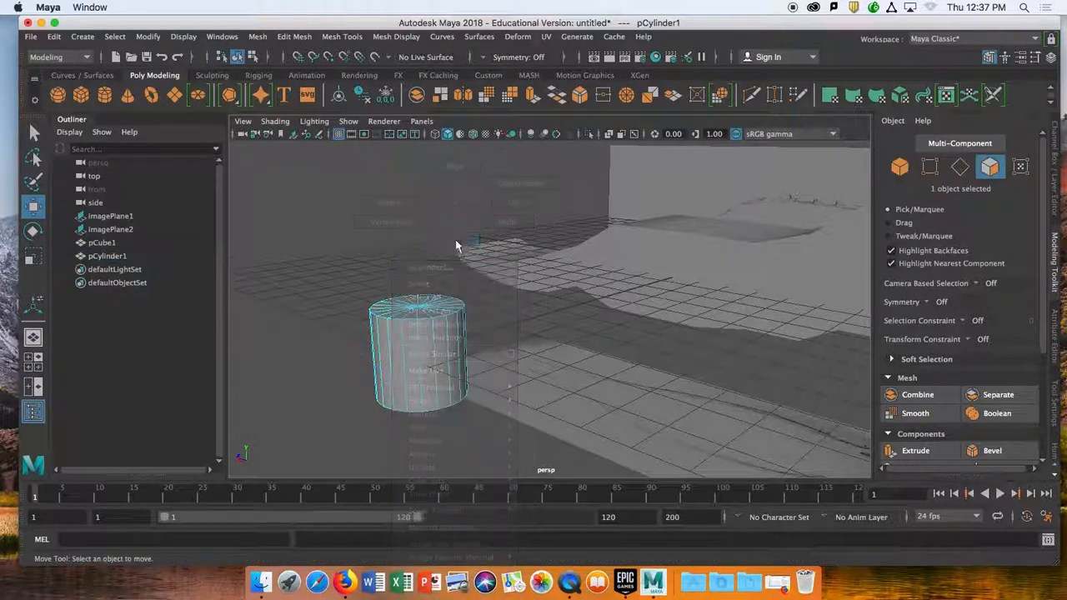
{"action": "left_click", "coordinate": [443, 309]}
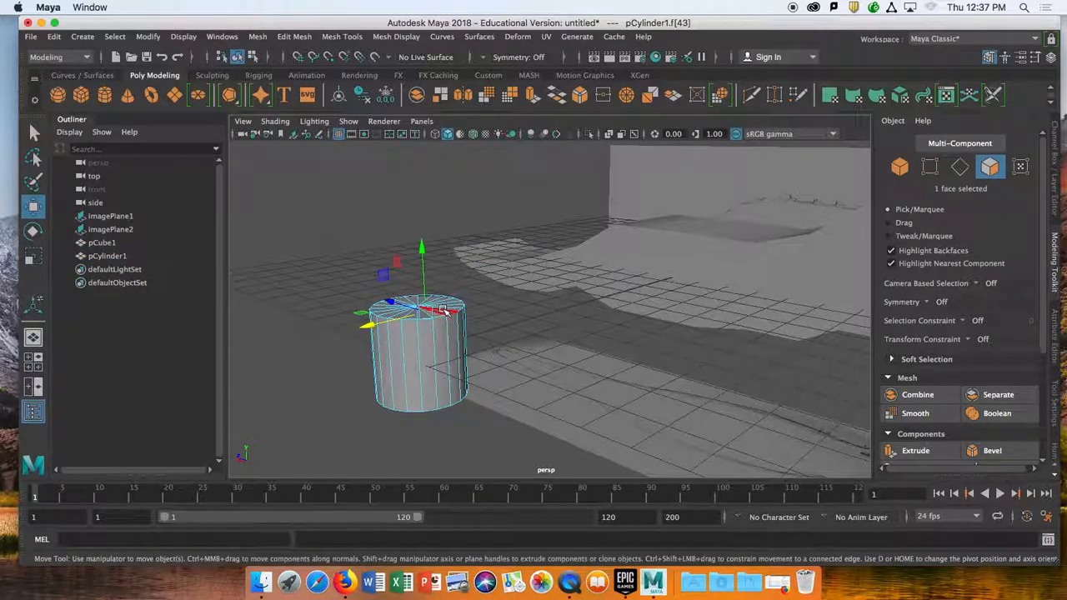
{"action": "key", "text": "Delete"}
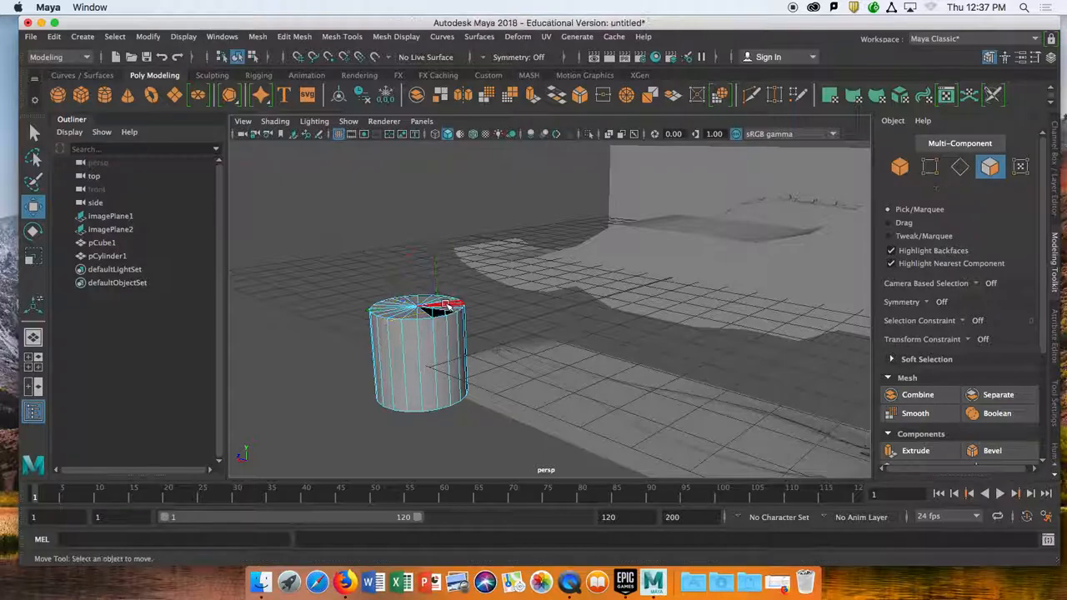
{"action": "left_click", "coordinate": [457, 307]}
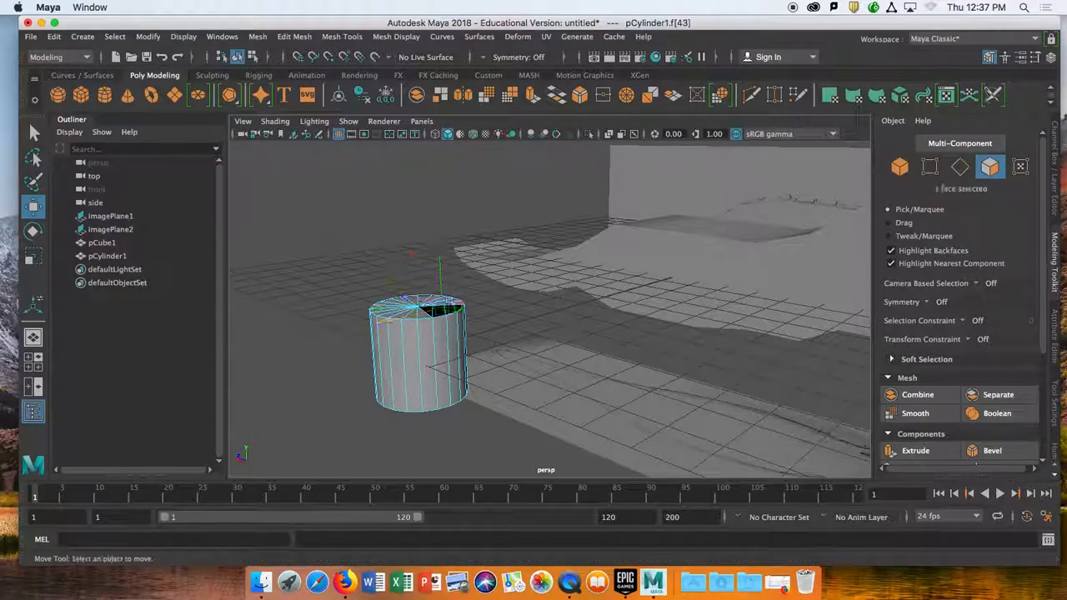
{"action": "left_click", "coordinate": [450, 308]}
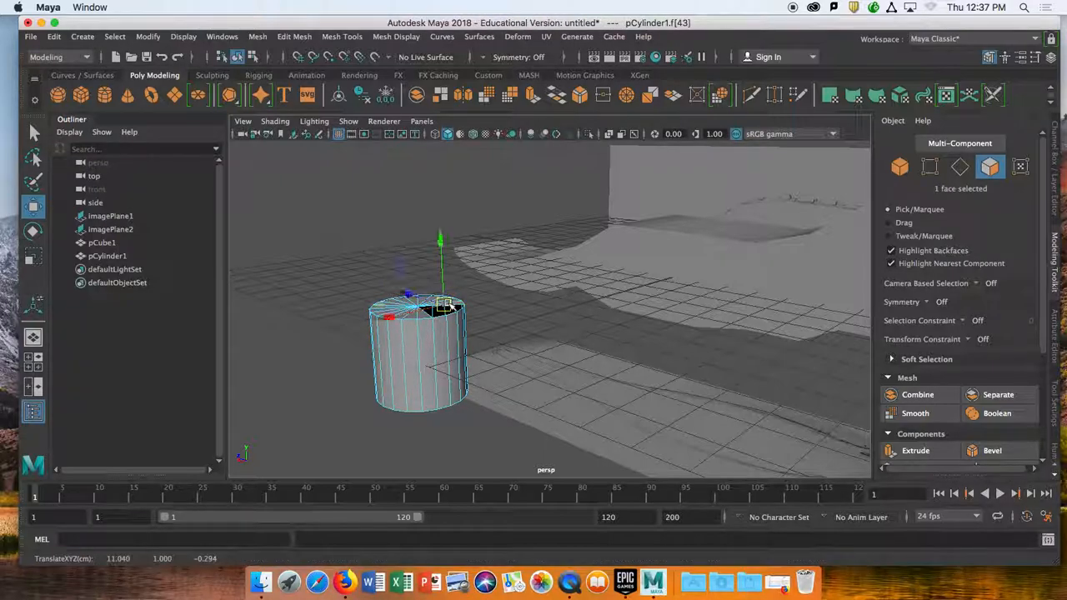
{"action": "key", "text": "Delete"}
{"action": "left_click", "coordinate": [446, 304]}
{"action": "key", "text": "Delete"}
{"action": "left_click", "coordinate": [439, 303]}
{"action": "key", "text": "Delete"}
{"action": "left_click", "coordinate": [440, 305]}
{"action": "key", "text": "Delete"}
{"action": "left_click_drag", "start_coordinate": [447, 326], "coordinate": [437, 357], "text": "alt"}
{"action": "left_click", "coordinate": [439, 360]}
{"action": "key", "text": "Delete"}
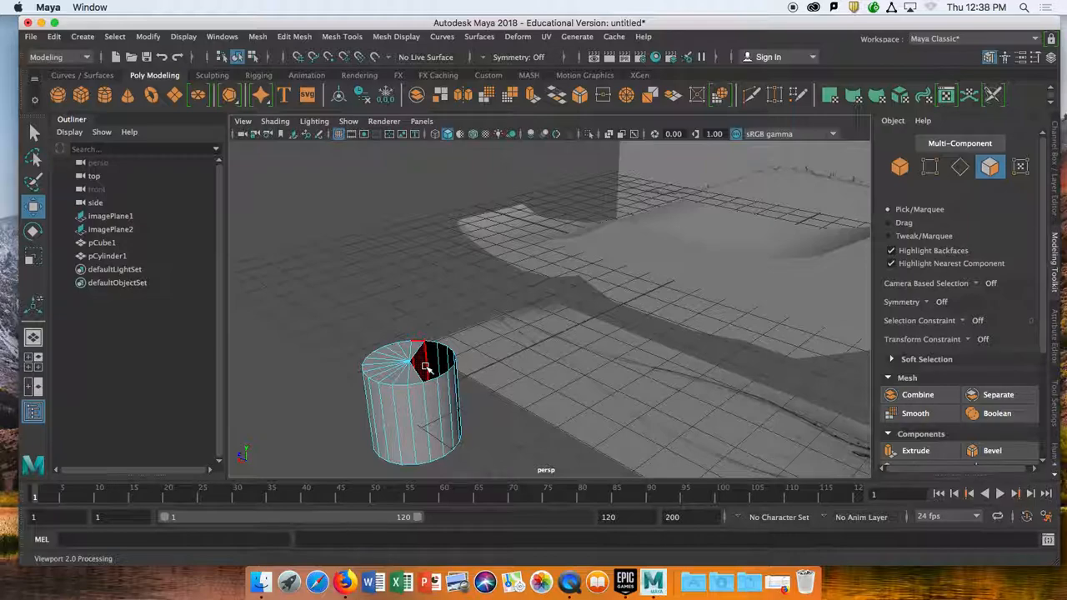
Step: Return the cylinder to object mode and delete it from the scene
{"action": "right_click", "coordinate": [416, 202]}
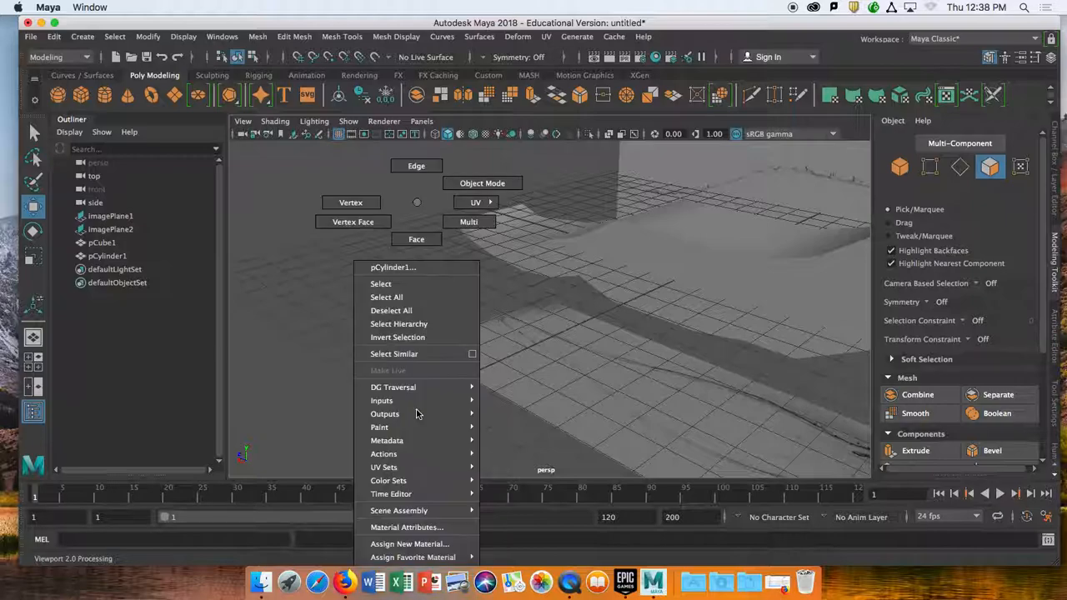
{"action": "left_click", "coordinate": [481, 202]}
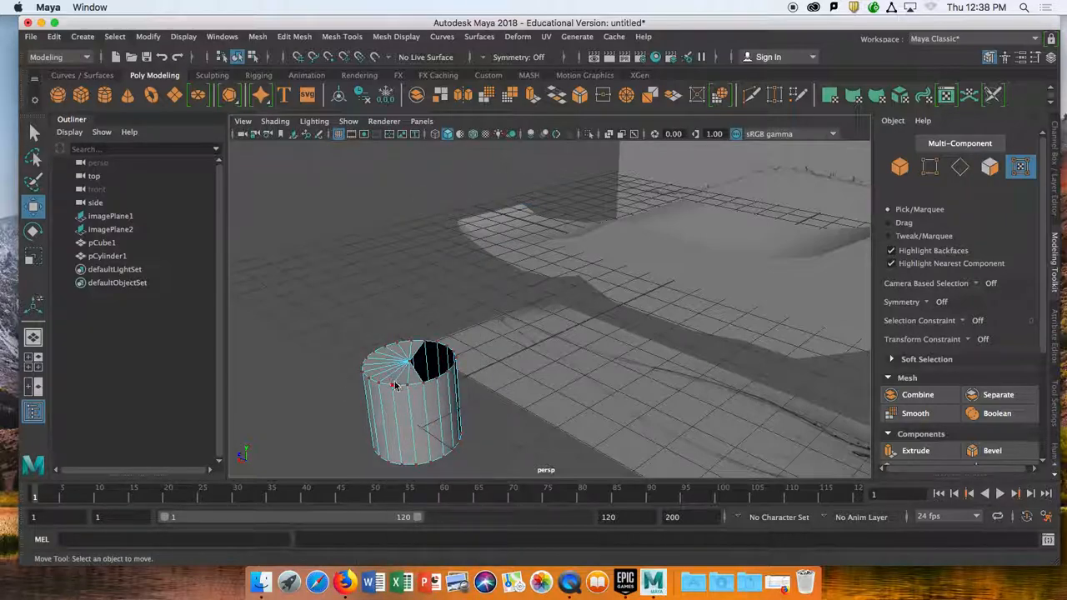
{"action": "right_click", "coordinate": [393, 203]}
{"action": "left_click", "coordinate": [446, 188]}
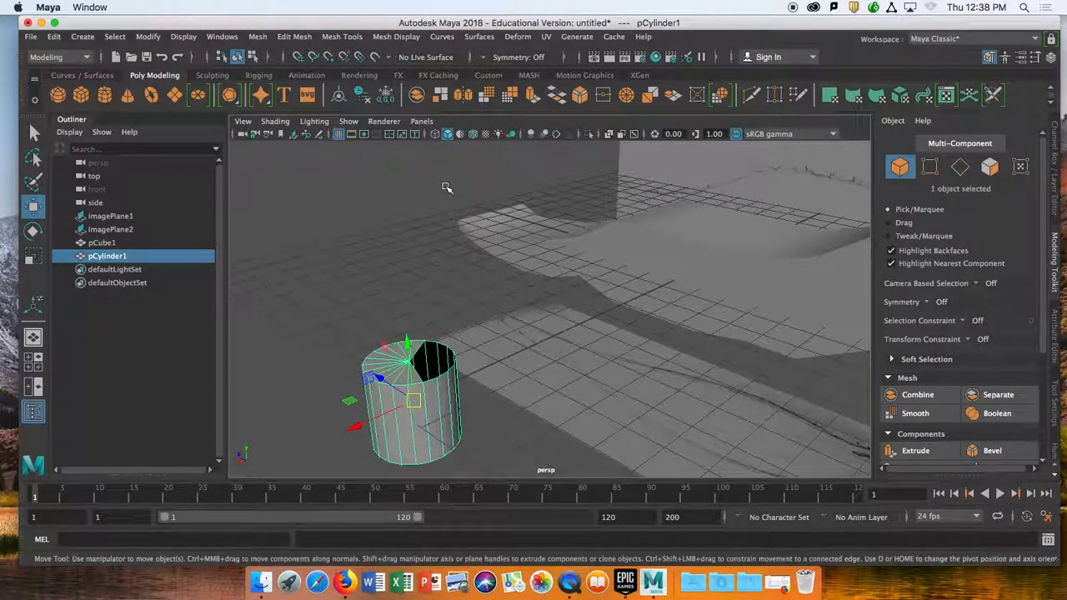
{"action": "left_click", "coordinate": [482, 37]}
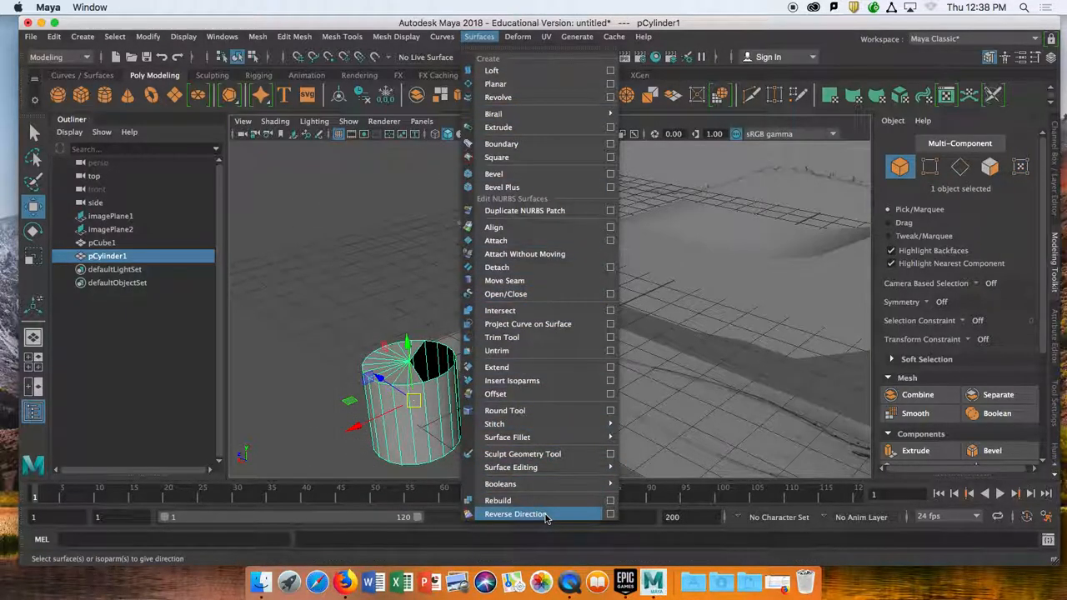
{"action": "left_click", "coordinate": [390, 457]}
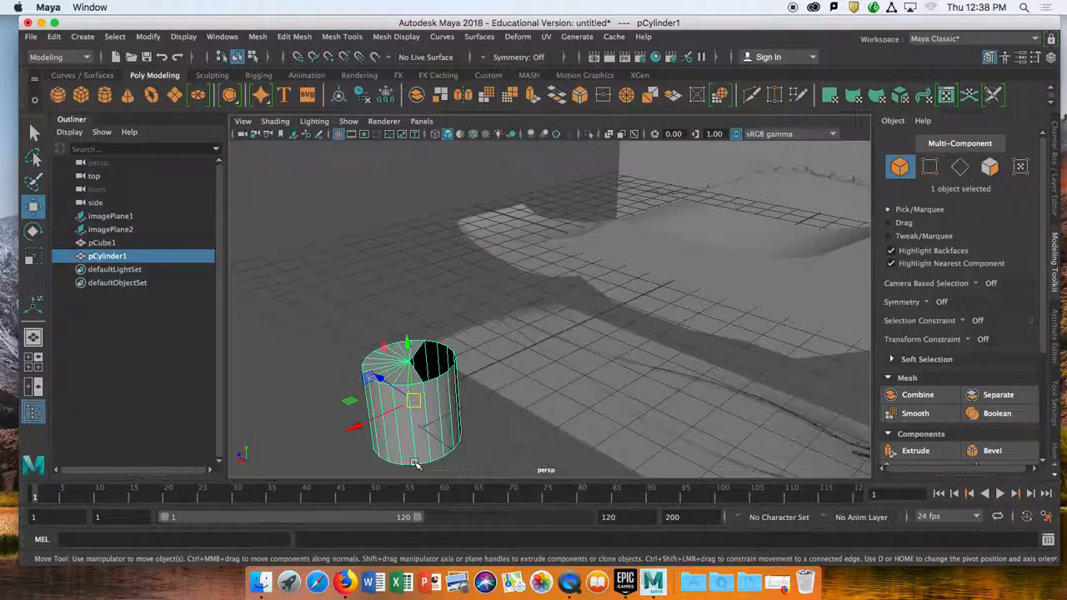
{"action": "key", "text": "Delete"}
Step: Select the reptile's body in the enlarged top view and turn on X-Ray shading to reveal the sketch through it
{"action": "key", "text": "space"}
{"action": "key", "text": "space"}
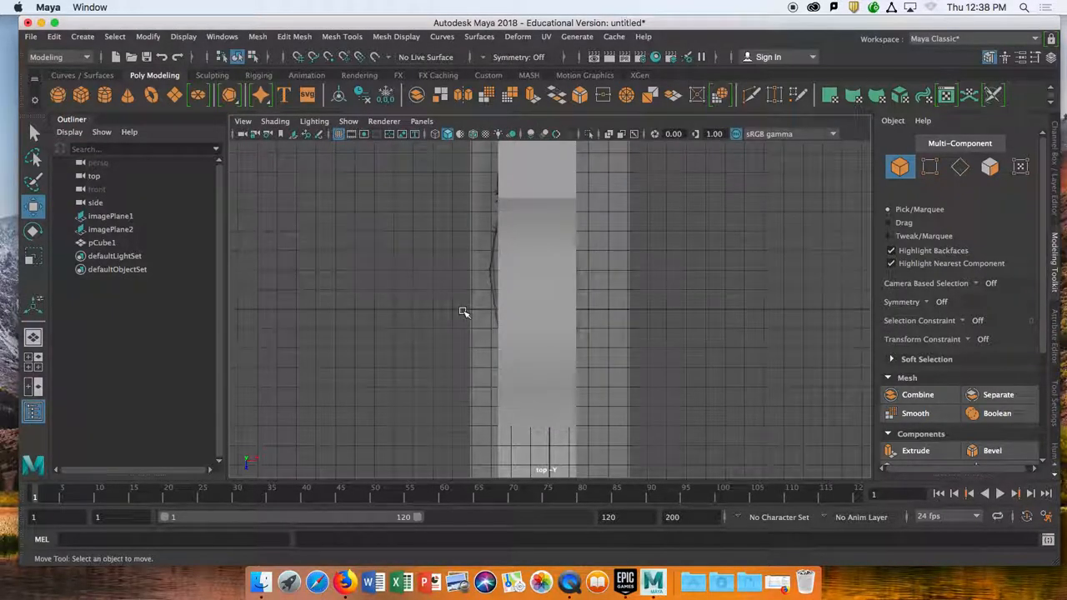
{"action": "scroll", "coordinate": [464, 312], "scroll_direction": "up", "scroll_amount": 1}
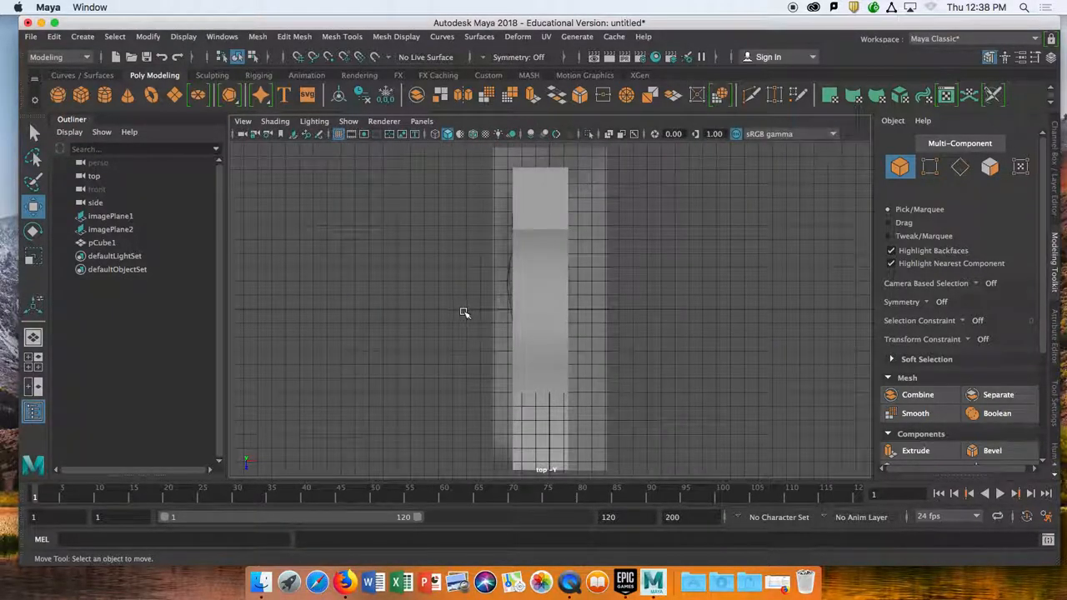
{"action": "left_click", "coordinate": [523, 335]}
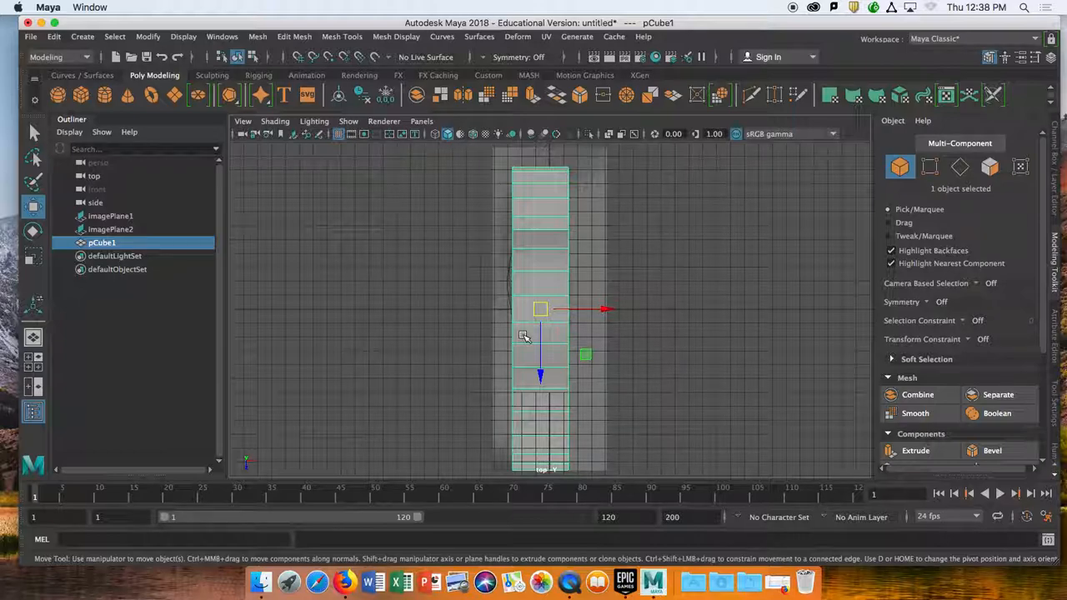
{"action": "left_click", "coordinate": [275, 121]}
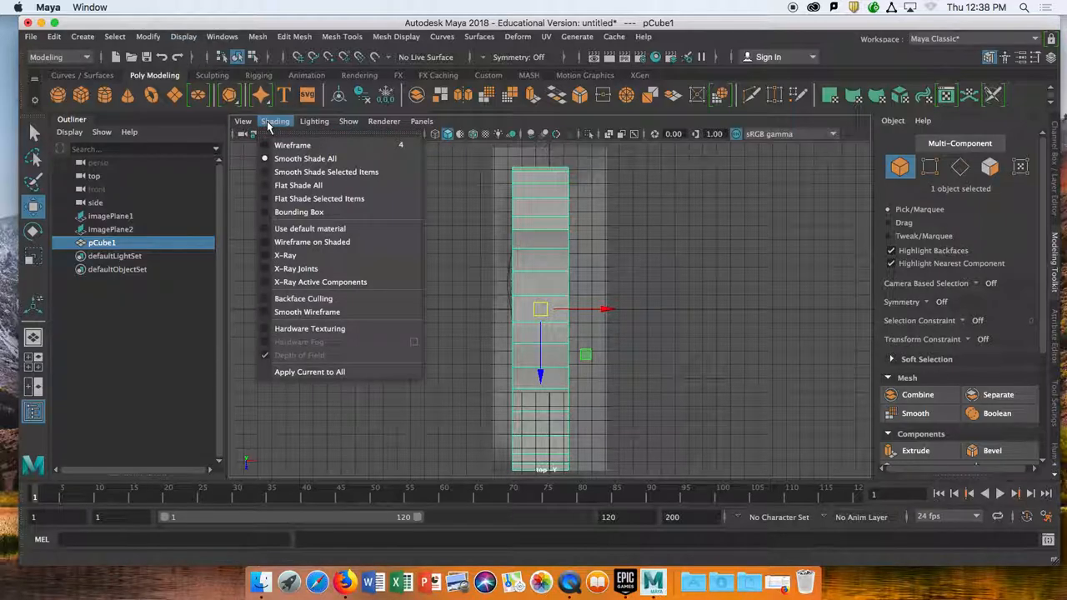
{"action": "left_click", "coordinate": [281, 255]}
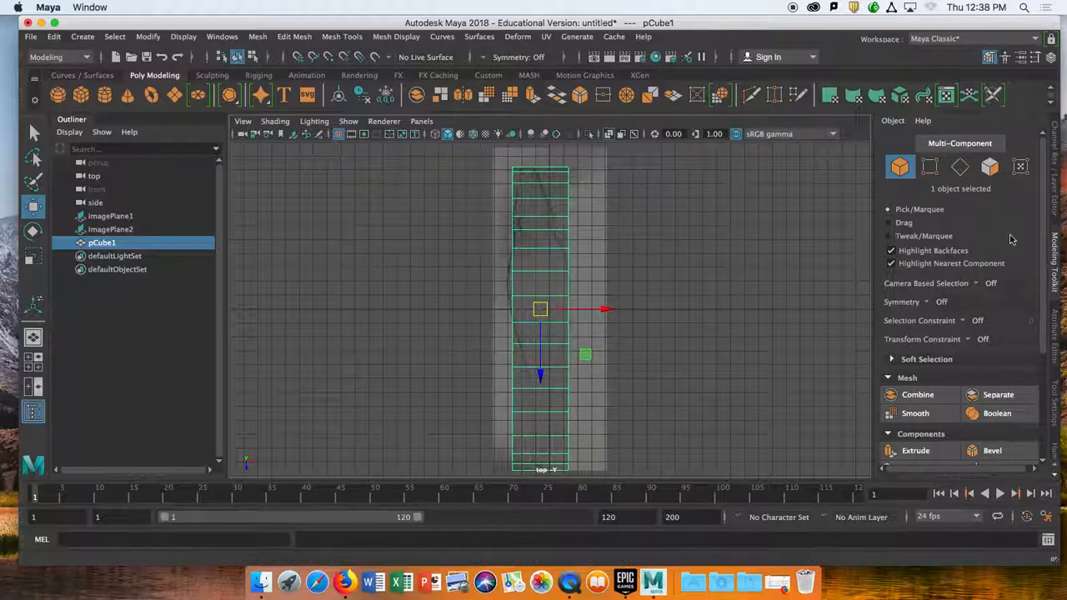
Step: Create a new display layer from the selected reptile body
{"action": "left_click", "coordinate": [1053, 160]}
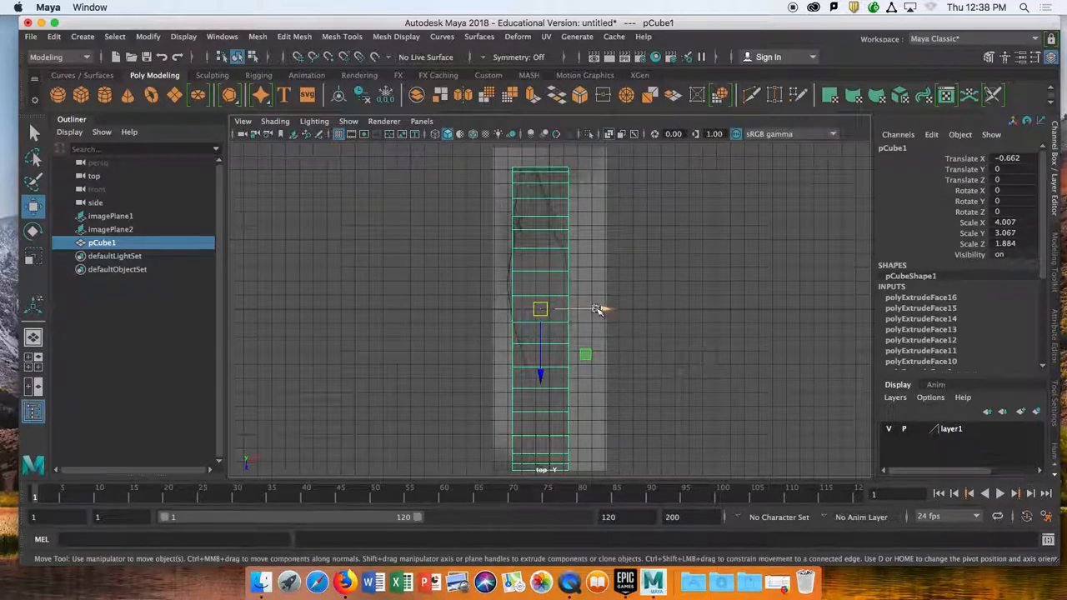
{"action": "left_click", "coordinate": [898, 399]}
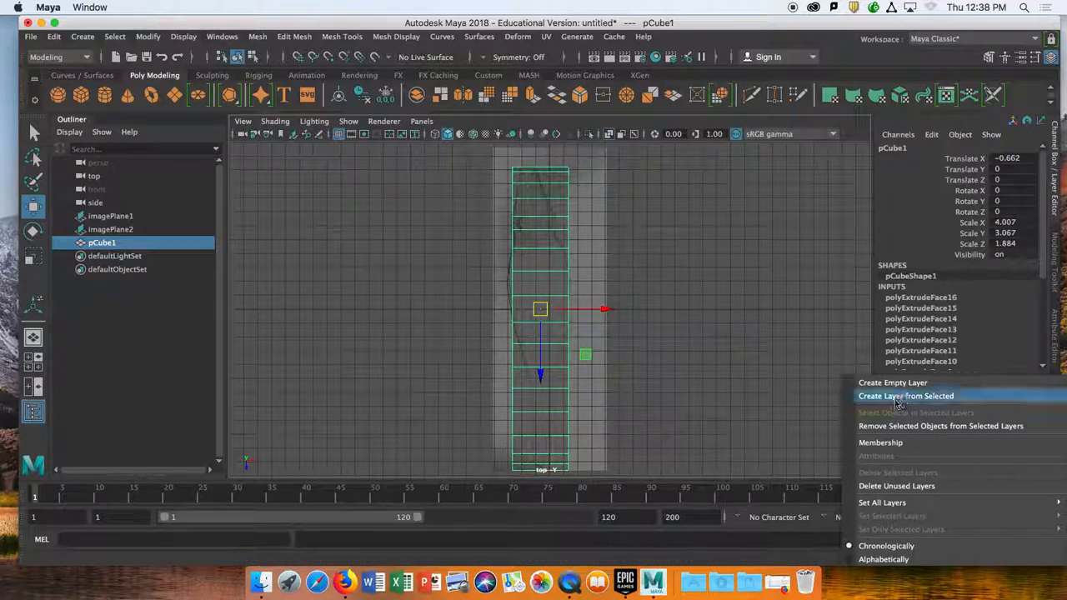
{"action": "left_click", "coordinate": [884, 400]}
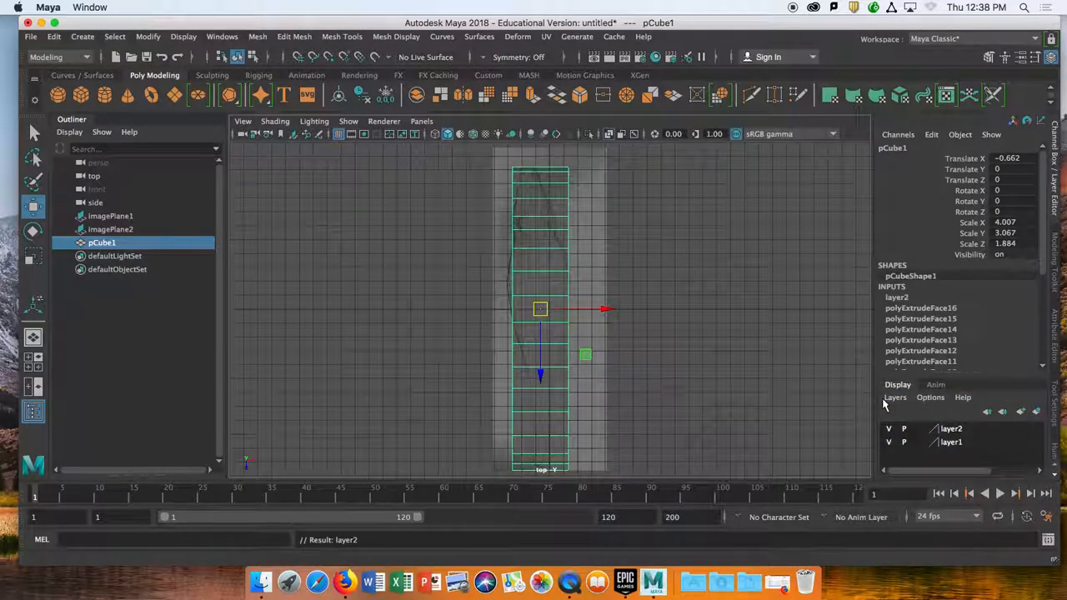
Step: Toggle the visibility of layer1 and layer2 off and on to check what each layer contains
{"action": "left_click", "coordinate": [886, 441]}
{"action": "left_click", "coordinate": [887, 440]}
{"action": "left_click", "coordinate": [887, 441]}
{"action": "left_click", "coordinate": [887, 441]}
{"action": "left_click", "coordinate": [887, 429]}
{"action": "left_click", "coordinate": [887, 429]}
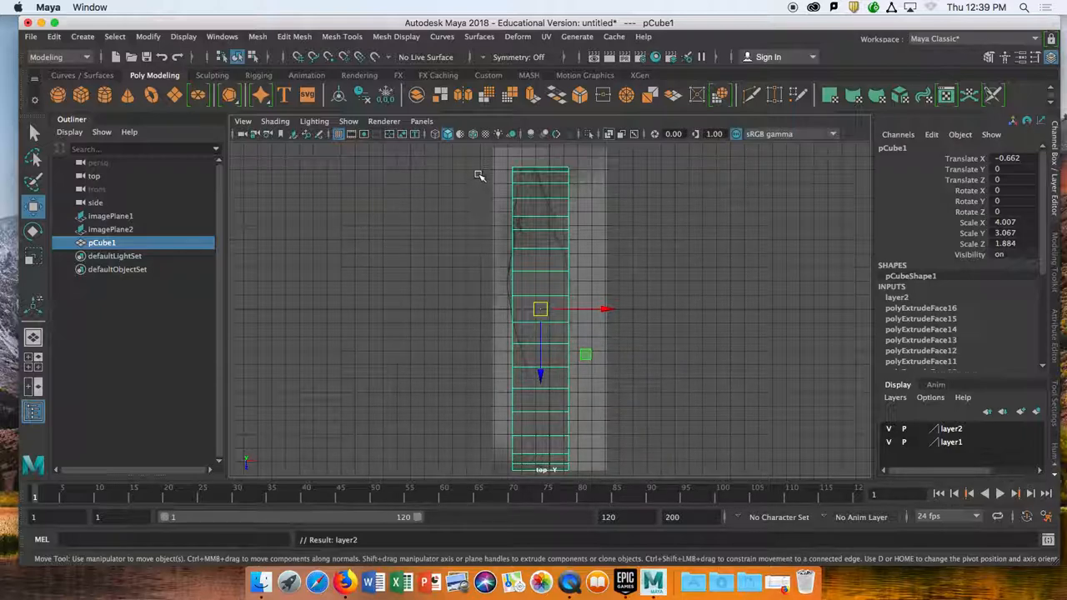
Step: Select the front four vertex rows of the reptile's head in the top view and scale them narrower in X
{"action": "scroll", "coordinate": [620, 279], "scroll_direction": "up", "scroll_amount": 4}
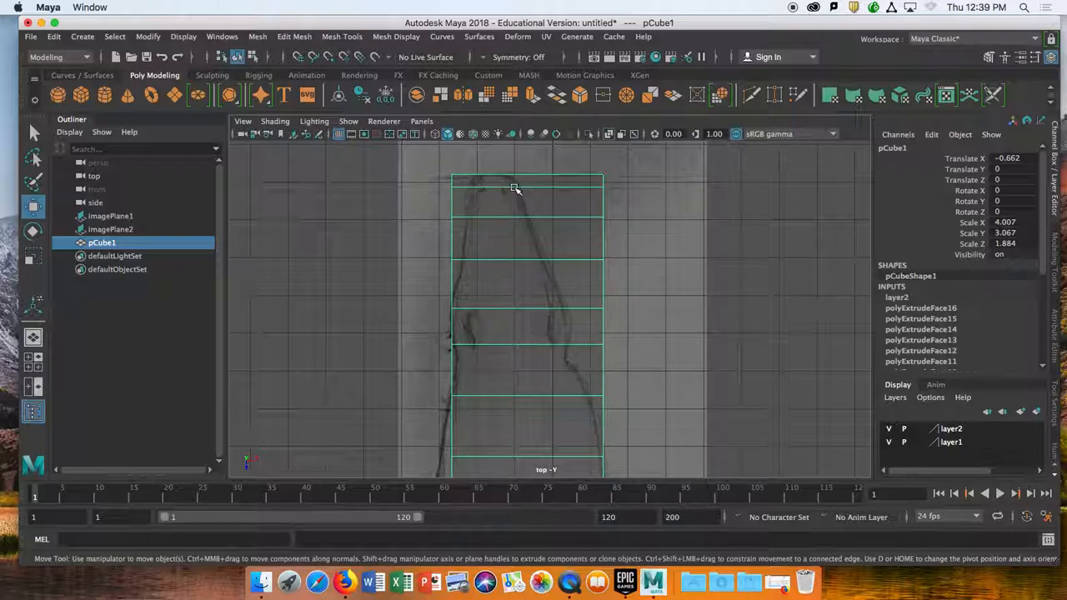
{"action": "right_click_drag", "start_coordinate": [488, 202], "coordinate": [442, 200]}
{"action": "left_click_drag", "start_coordinate": [425, 158], "coordinate": [612, 299]}
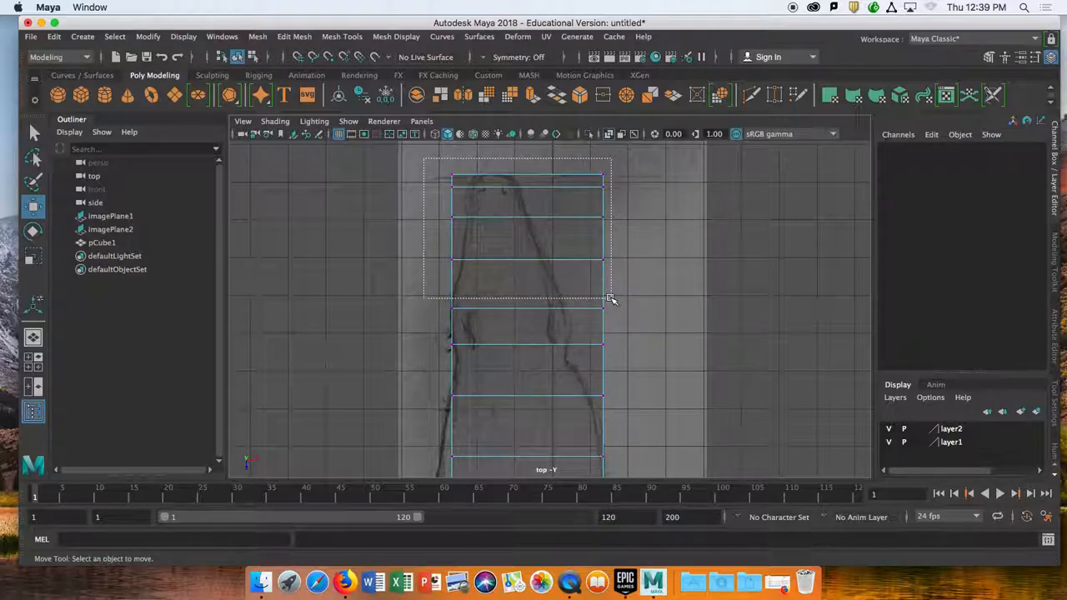
{"action": "key", "text": "r"}
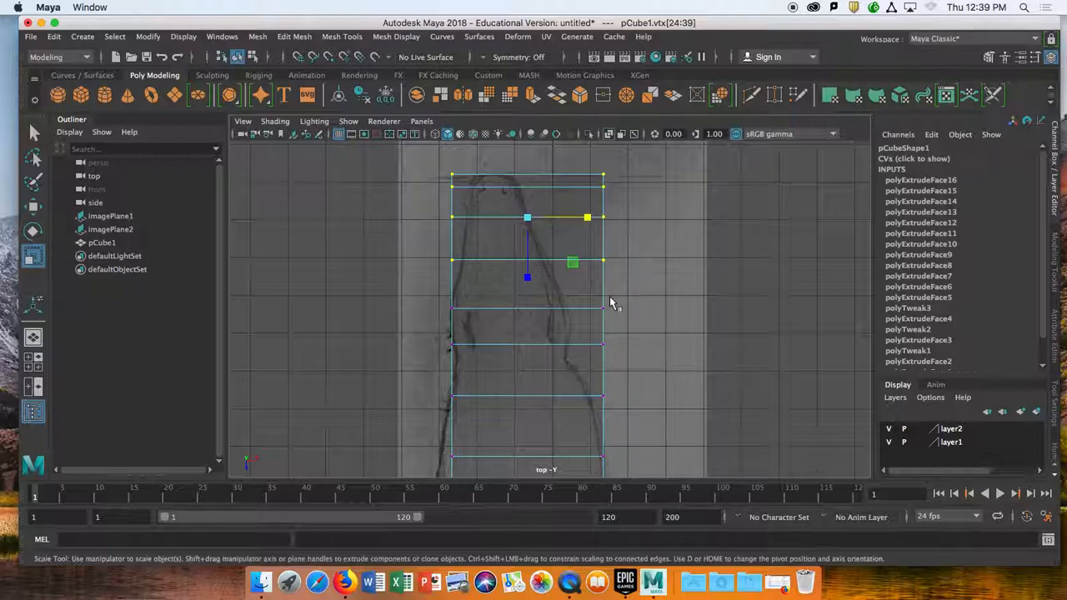
{"action": "left_click_drag", "start_coordinate": [589, 218], "coordinate": [581, 219]}
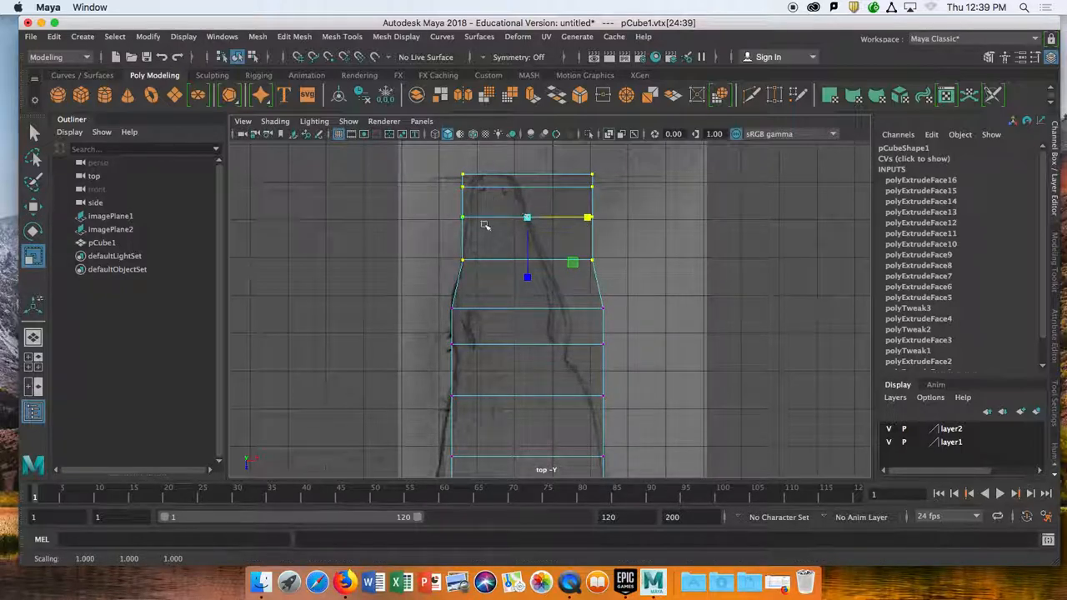
Step: Put the reptile body back into vertex editing and select the snout's left-side vertices
{"action": "left_click_drag", "start_coordinate": [452, 158], "coordinate": [478, 236]}
{"action": "left_click", "coordinate": [458, 200]}
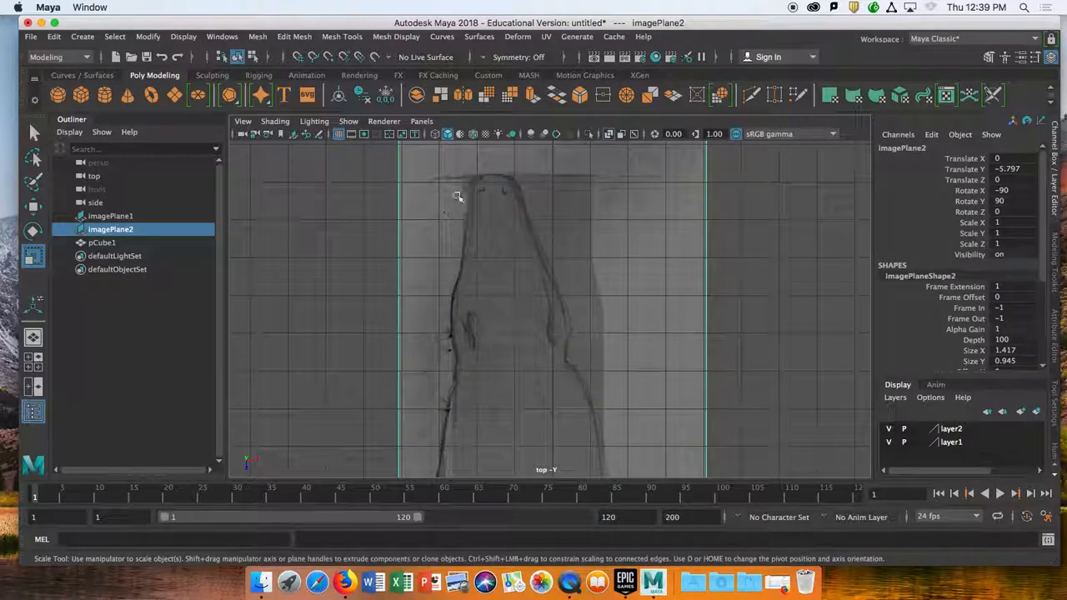
{"action": "left_click", "coordinate": [478, 185]}
{"action": "right_click", "coordinate": [477, 183]}
{"action": "left_click", "coordinate": [405, 180]}
{"action": "left_click", "coordinate": [456, 174]}
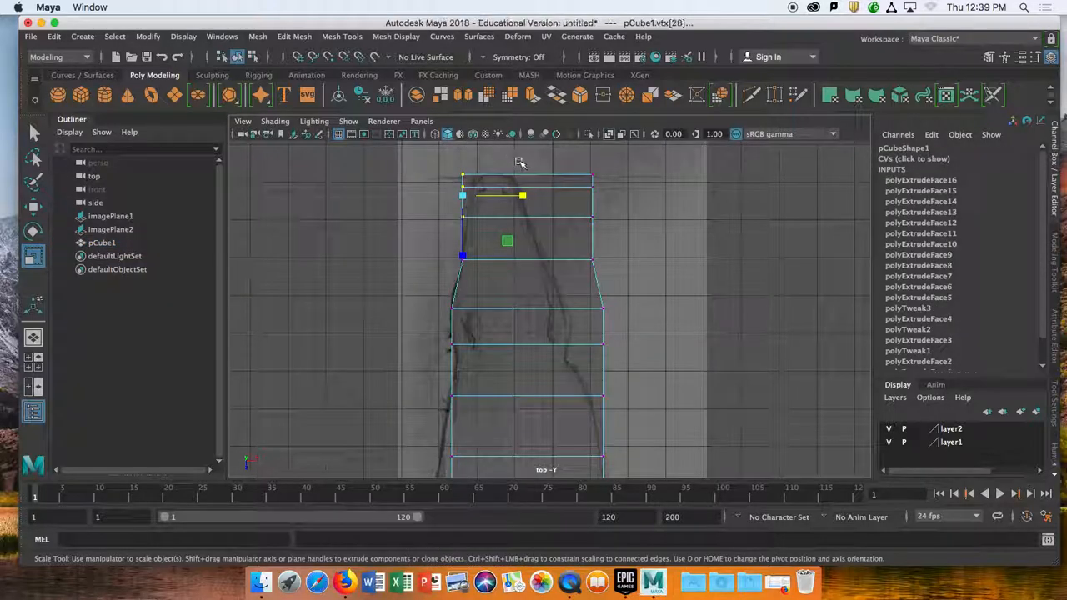
Step: Move the vertices on both sides of the snout inward in X to fit the rounded tip in the sketch
{"action": "left_click", "coordinate": [464, 177]}
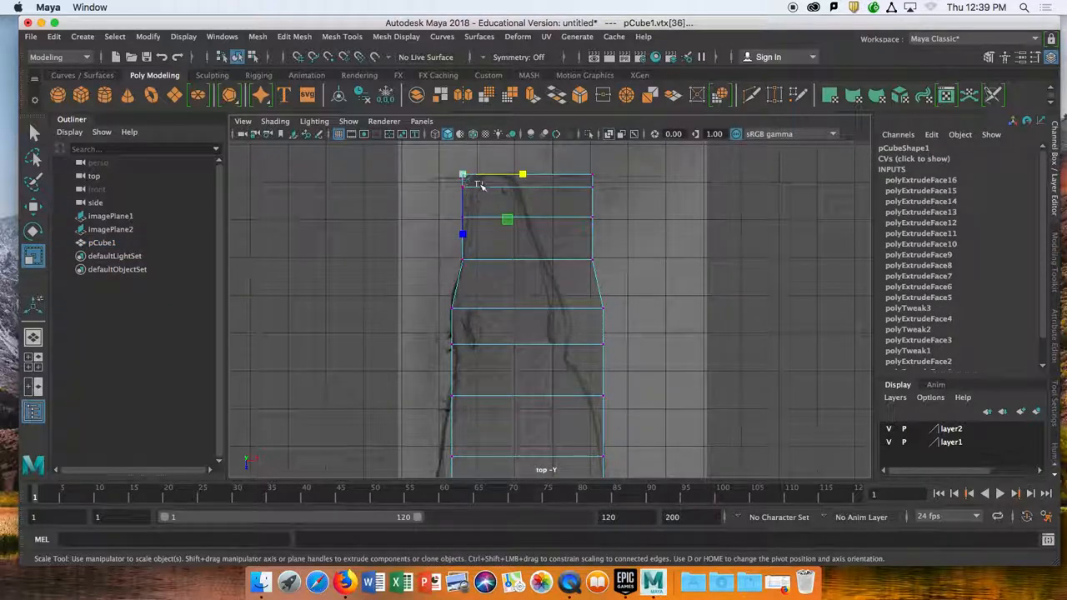
{"action": "key", "text": "w"}
{"action": "left_click_drag", "start_coordinate": [528, 175], "coordinate": [613, 236]}
{"action": "left_click_drag", "start_coordinate": [650, 197], "coordinate": [591, 199]}
{"action": "left_click_drag", "start_coordinate": [519, 166], "coordinate": [582, 181]}
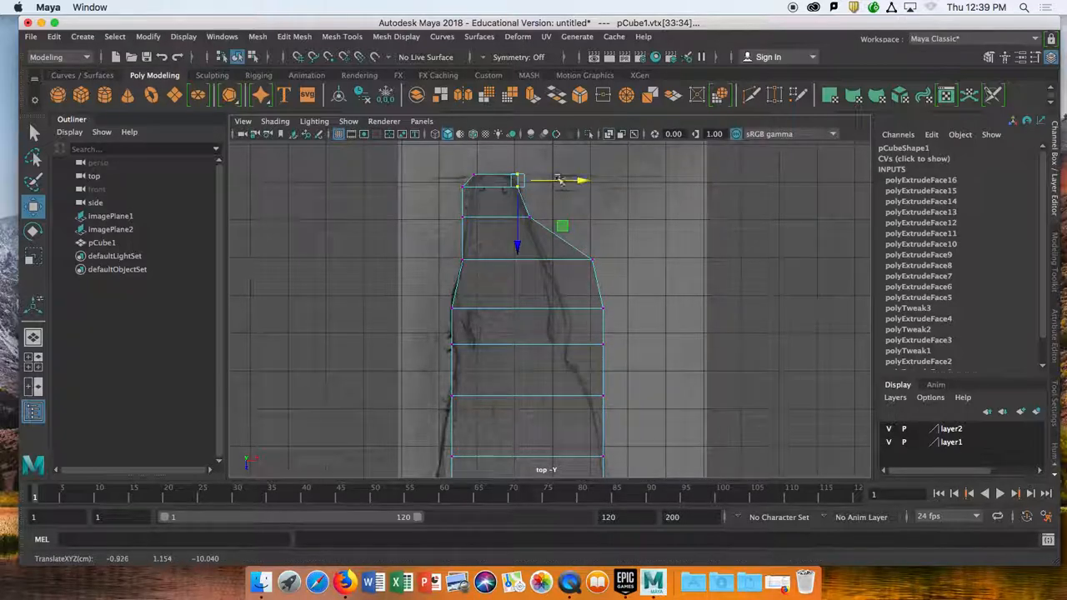
{"action": "left_click_drag", "start_coordinate": [505, 161], "coordinate": [567, 177]}
{"action": "left_click_drag", "start_coordinate": [454, 180], "coordinate": [535, 188]}
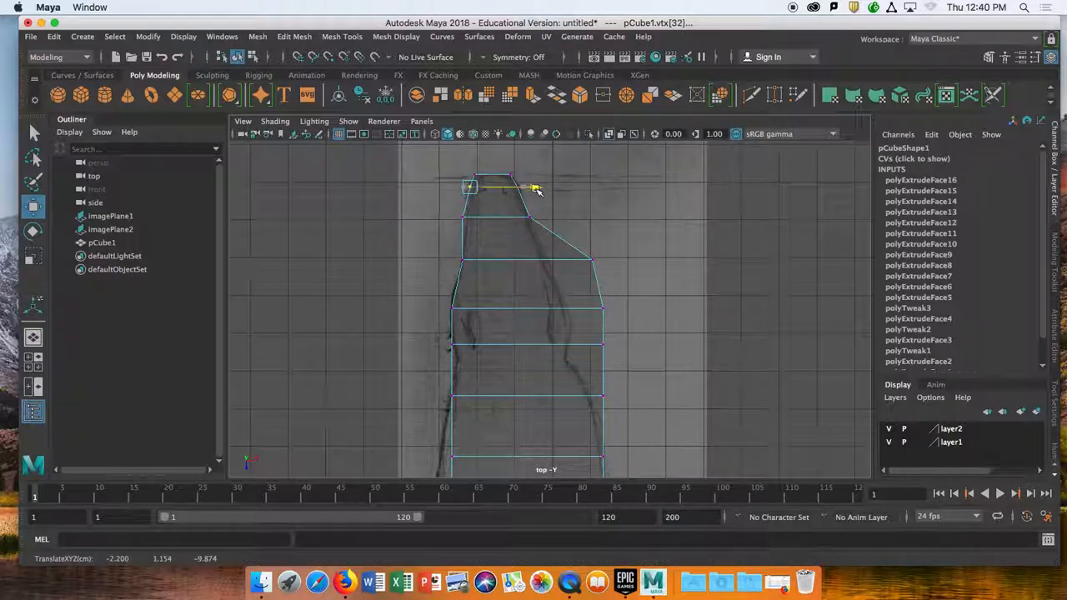
{"action": "left_click_drag", "start_coordinate": [458, 166], "coordinate": [542, 177]}
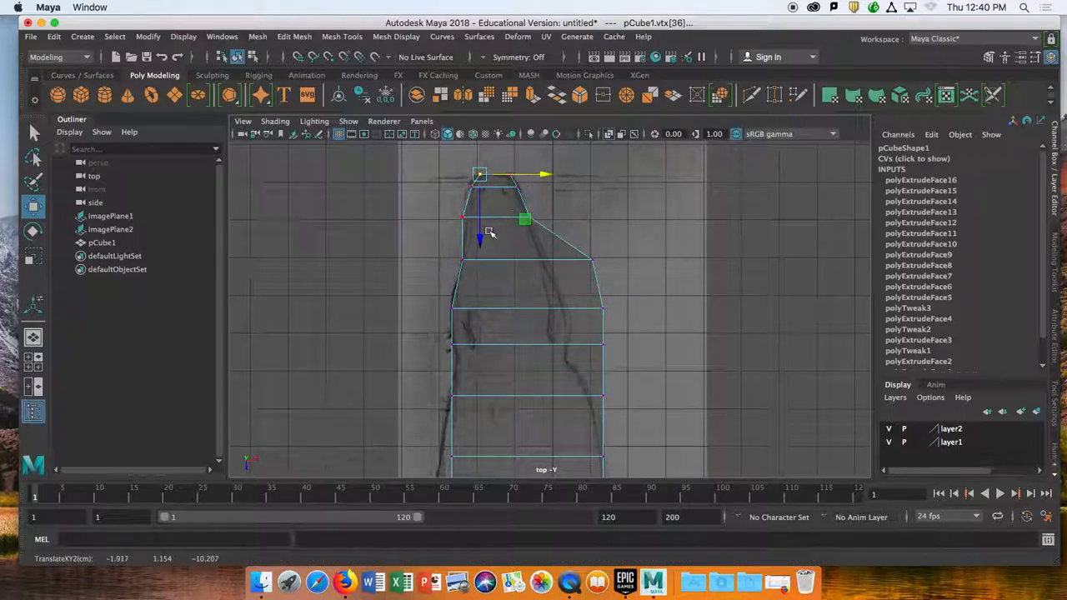
Step: Move the right-side vertices along the back of the head inward to follow the sketched outline
{"action": "left_click_drag", "start_coordinate": [451, 206], "coordinate": [638, 342]}
{"action": "left_click_drag", "start_coordinate": [662, 284], "coordinate": [624, 286]}
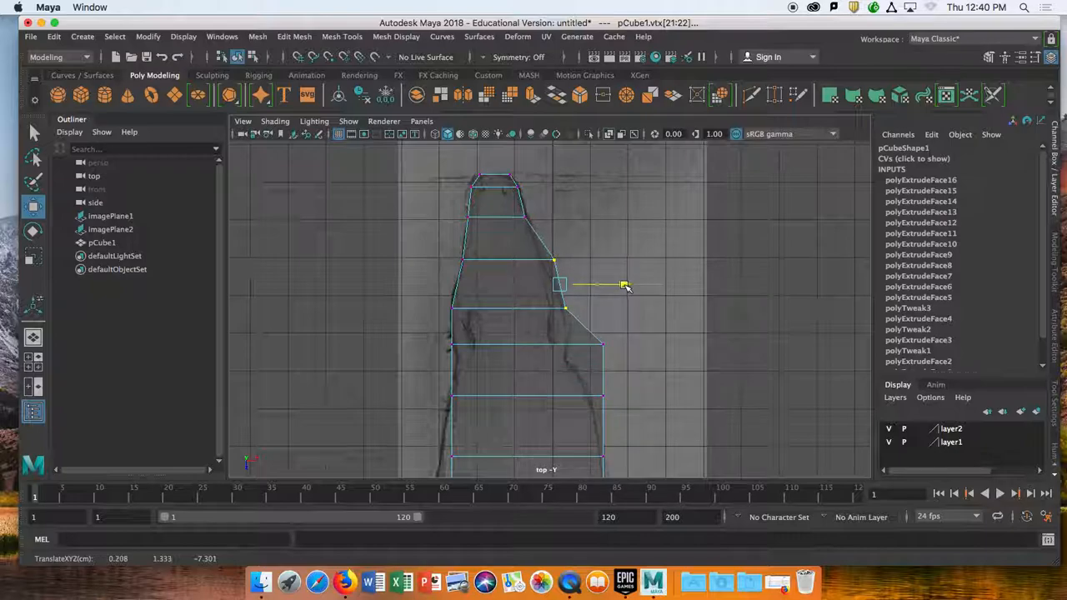
{"action": "left_click_drag", "start_coordinate": [544, 231], "coordinate": [607, 258]}
{"action": "left_click_drag", "start_coordinate": [598, 323], "coordinate": [645, 384]}
{"action": "left_click_drag", "start_coordinate": [666, 344], "coordinate": [634, 342]}
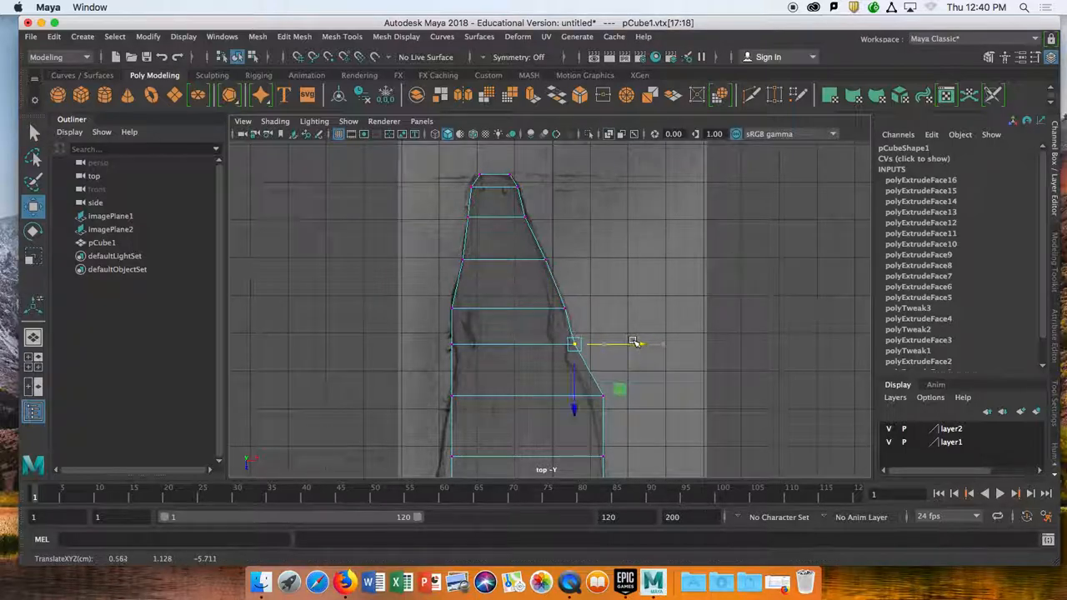
Step: Shift the neck's vertex row back along Z, scale it narrower, and adjust the right vertex of the row in front
{"action": "left_click_drag", "start_coordinate": [441, 338], "coordinate": [638, 345]}
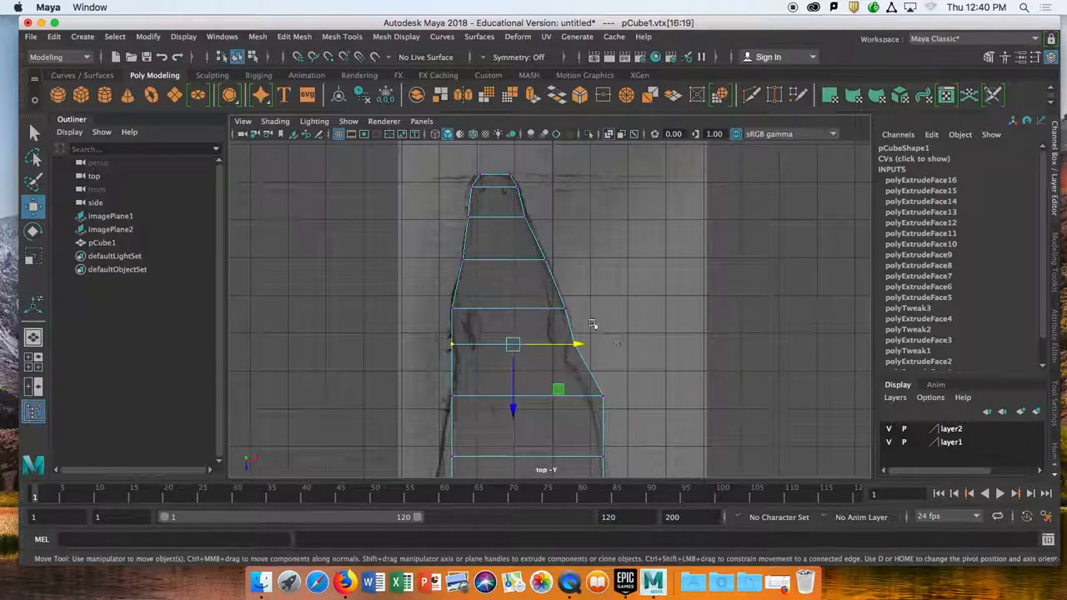
{"action": "left_click", "coordinate": [513, 402]}
{"action": "left_click_drag", "start_coordinate": [512, 401], "coordinate": [515, 425]}
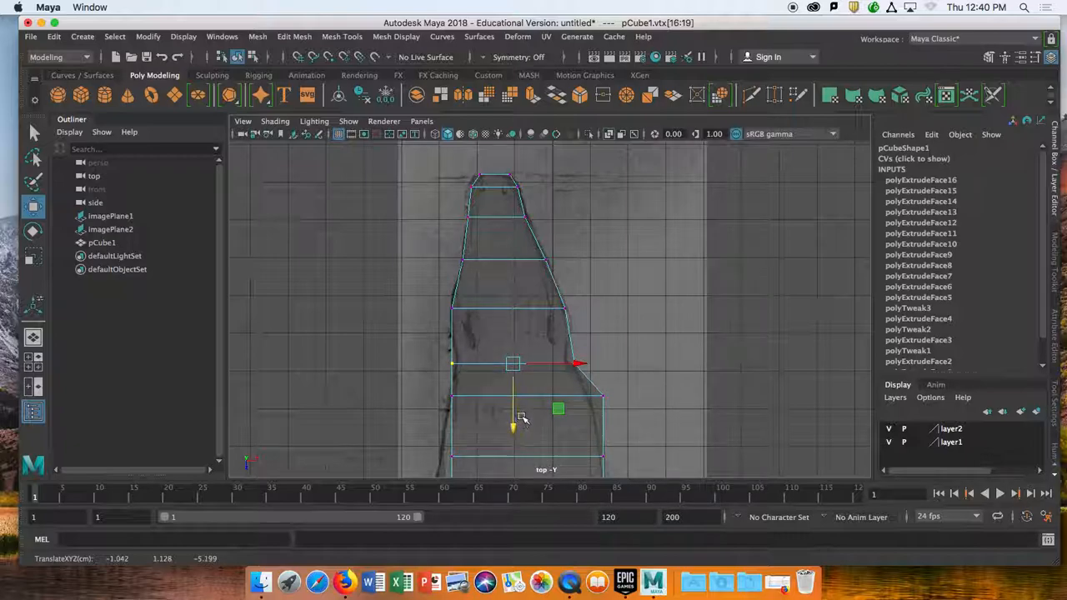
{"action": "key", "text": "r"}
{"action": "left_click_drag", "start_coordinate": [572, 365], "coordinate": [630, 364]}
{"action": "key", "text": "w"}
{"action": "left_click_drag", "start_coordinate": [552, 300], "coordinate": [623, 309]}
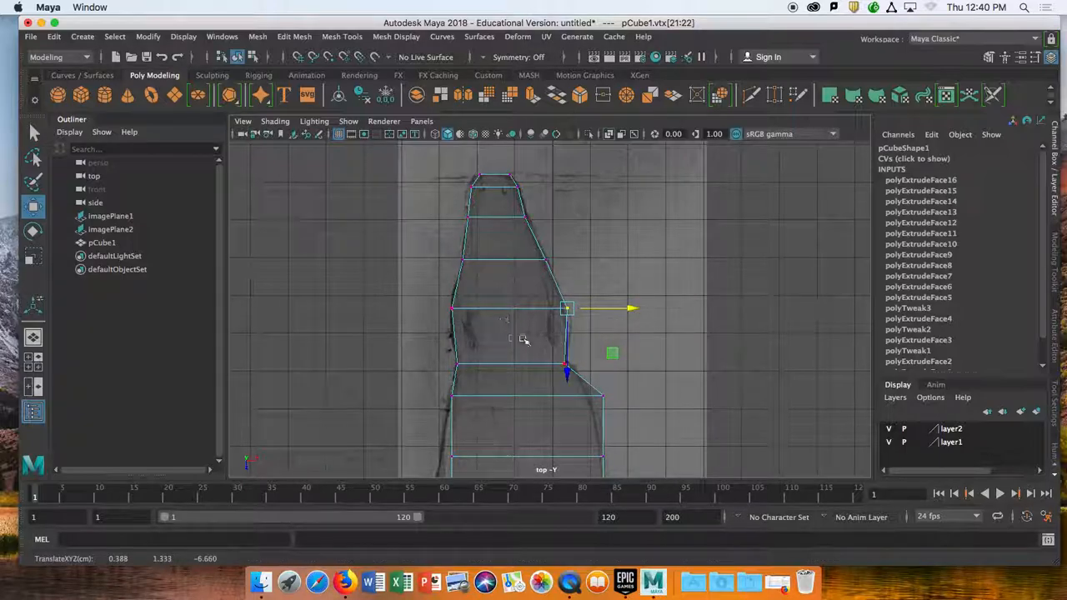
Step: Move the shoulder vertices and the left-side torso vertices sideways to match the sketched body outline
{"action": "middle_click_drag", "start_coordinate": [516, 345], "coordinate": [498, 234], "text": "alt"}
{"action": "left_click_drag", "start_coordinate": [579, 269], "coordinate": [641, 291]}
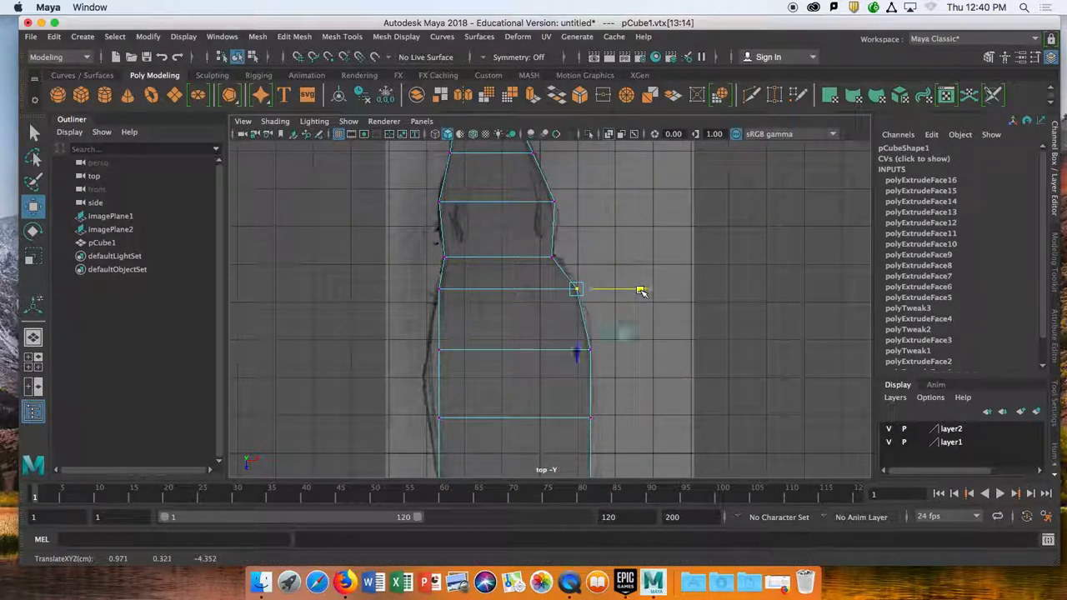
{"action": "left_click", "coordinate": [439, 290]}
{"action": "left_click_drag", "start_coordinate": [504, 290], "coordinate": [500, 289]}
{"action": "left_click_drag", "start_coordinate": [413, 341], "coordinate": [456, 366]}
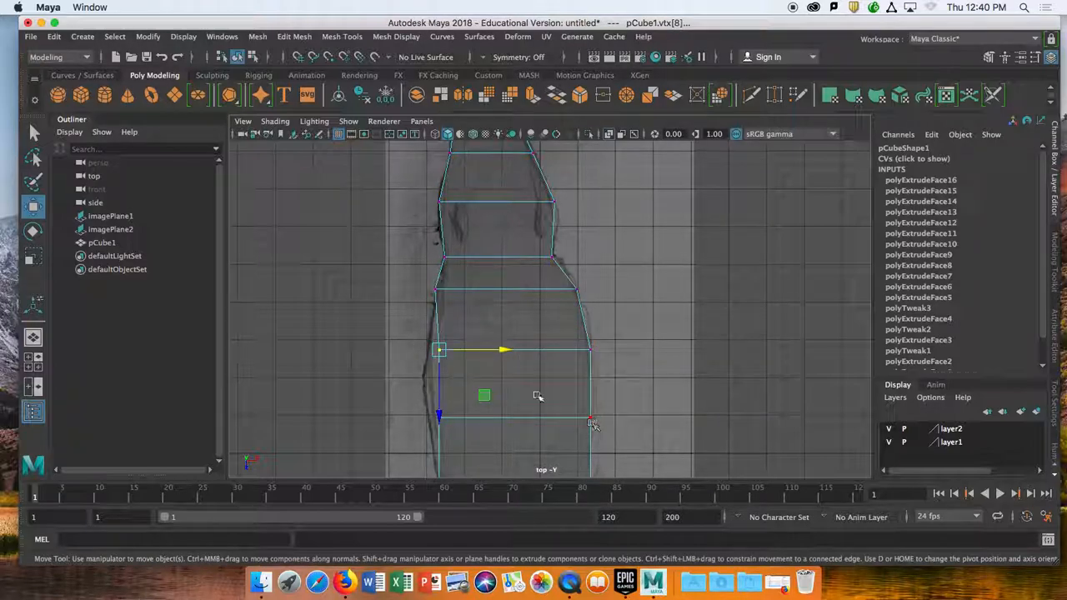
{"action": "left_click_drag", "start_coordinate": [431, 372], "coordinate": [447, 432]}
{"action": "left_click_drag", "start_coordinate": [500, 384], "coordinate": [489, 385]}
Step: Scale the vertex rows behind the hips progressively narrower in X to start the tail's taper
{"action": "middle_click_drag", "start_coordinate": [497, 397], "coordinate": [471, 262], "text": "alt"}
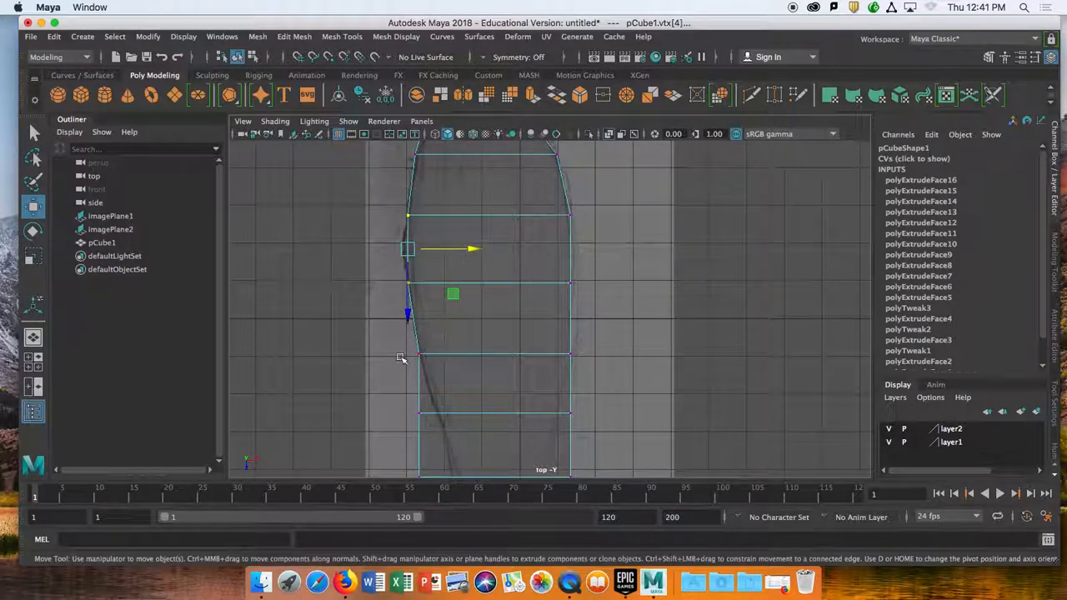
{"action": "middle_click_drag", "start_coordinate": [489, 384], "coordinate": [480, 307], "text": "alt"}
{"action": "left_click_drag", "start_coordinate": [400, 338], "coordinate": [606, 369]}
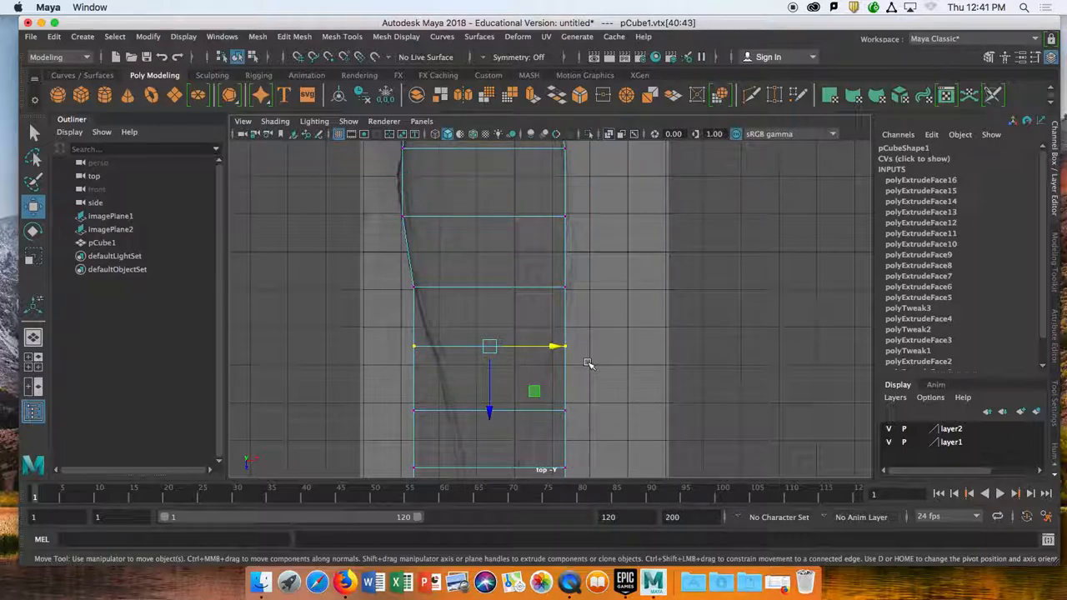
{"action": "key", "text": "r"}
{"action": "left_click_drag", "start_coordinate": [551, 347], "coordinate": [541, 350]}
{"action": "left_click_drag", "start_coordinate": [400, 397], "coordinate": [580, 475]}
{"action": "left_click_drag", "start_coordinate": [549, 439], "coordinate": [520, 443]}
Step: Scale the next three vertex rows along the tail narrower in X to follow the sketch
{"action": "middle_click_drag", "start_coordinate": [520, 443], "coordinate": [551, 250], "text": "alt"}
{"action": "left_click_drag", "start_coordinate": [430, 260], "coordinate": [545, 278]}
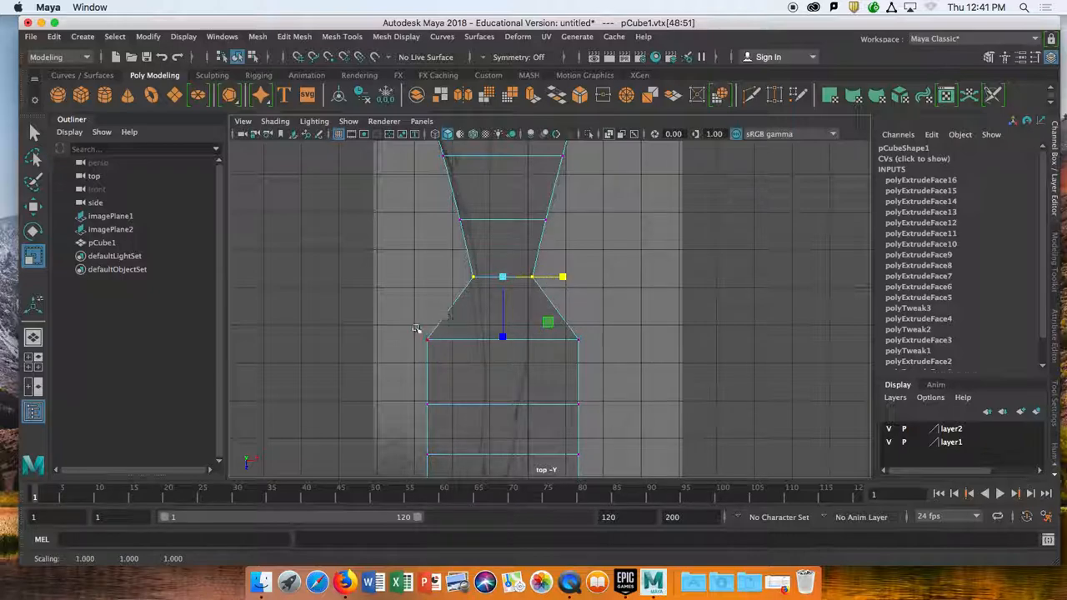
{"action": "left_click_drag", "start_coordinate": [416, 332], "coordinate": [519, 374]}
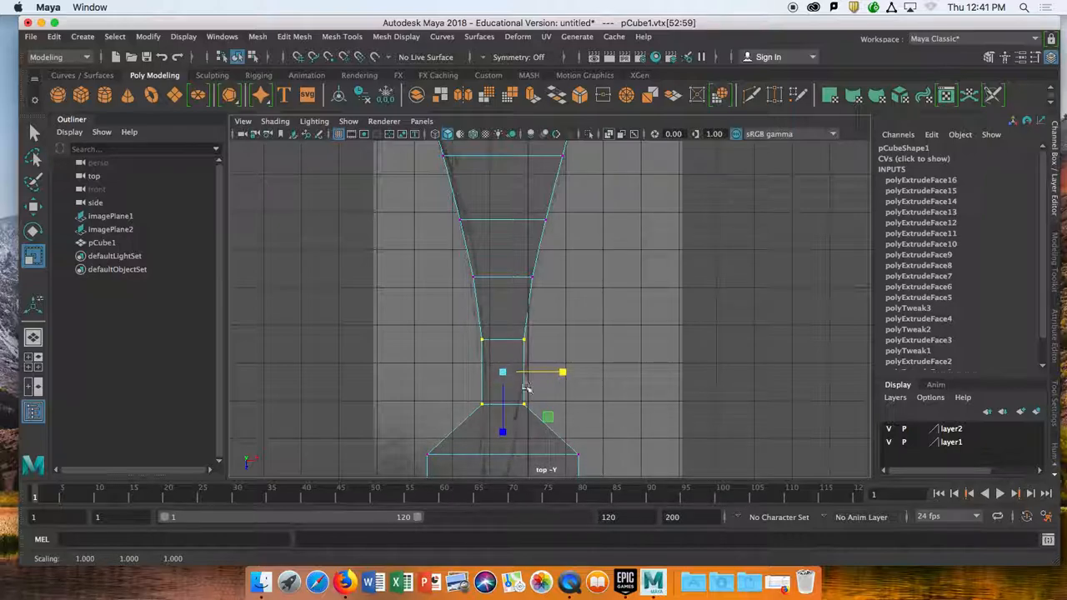
Step: Return the body to vertex editing, select the last three tail rows, and scale them to the tail's width
{"action": "scroll", "coordinate": [498, 402], "scroll_direction": "down", "scroll_amount": 5}
{"action": "scroll", "coordinate": [501, 403], "scroll_direction": "up", "scroll_amount": 3}
{"action": "scroll", "coordinate": [503, 403], "scroll_direction": "down", "scroll_amount": 3}
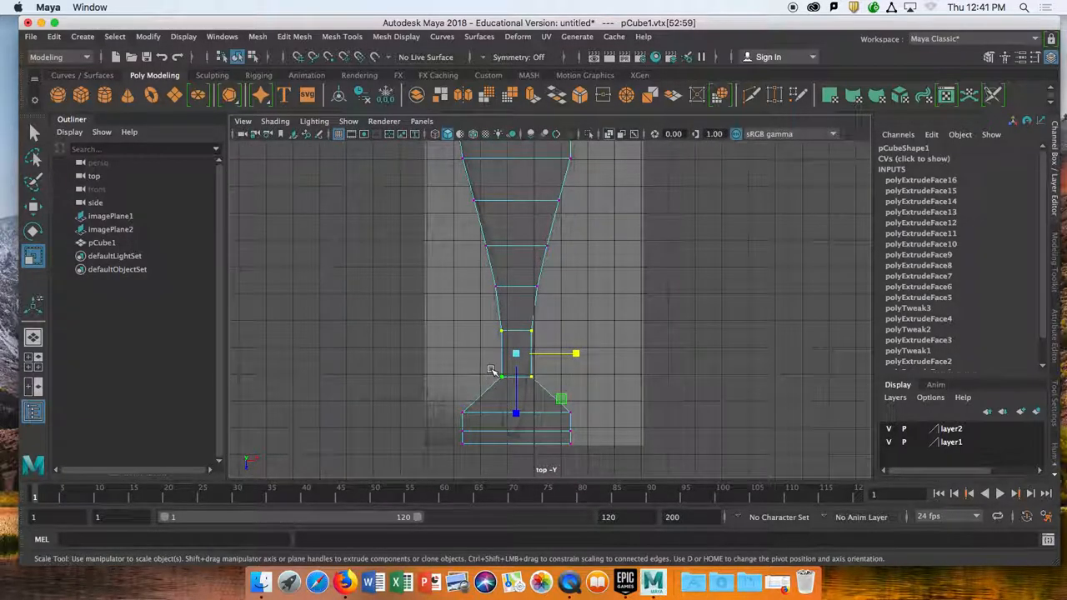
{"action": "middle_click_drag", "start_coordinate": [497, 376], "coordinate": [445, 351], "text": "alt"}
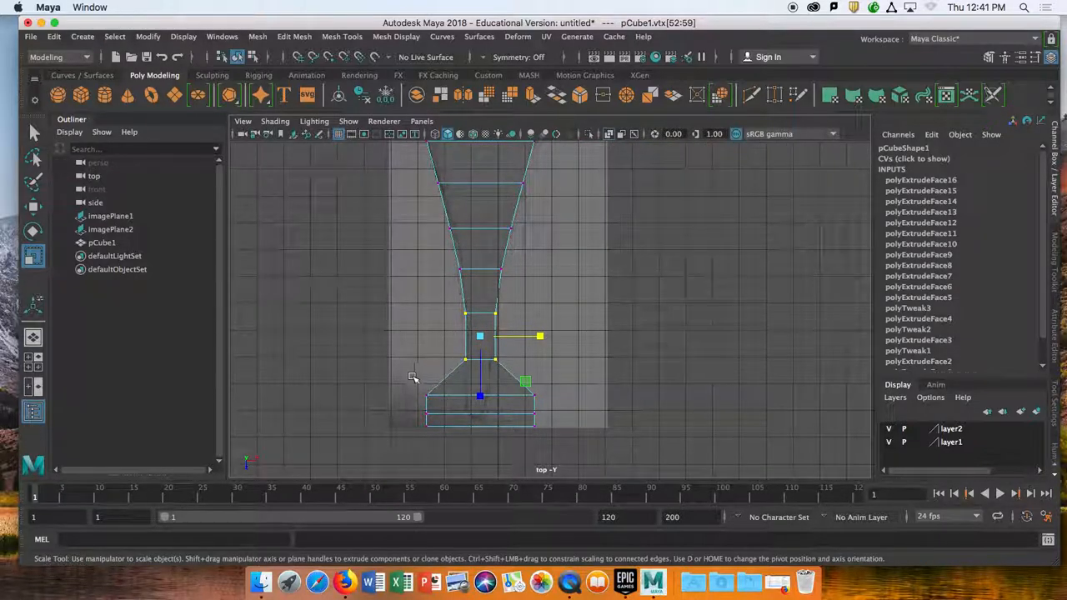
{"action": "left_click_drag", "start_coordinate": [504, 432], "coordinate": [543, 429]}
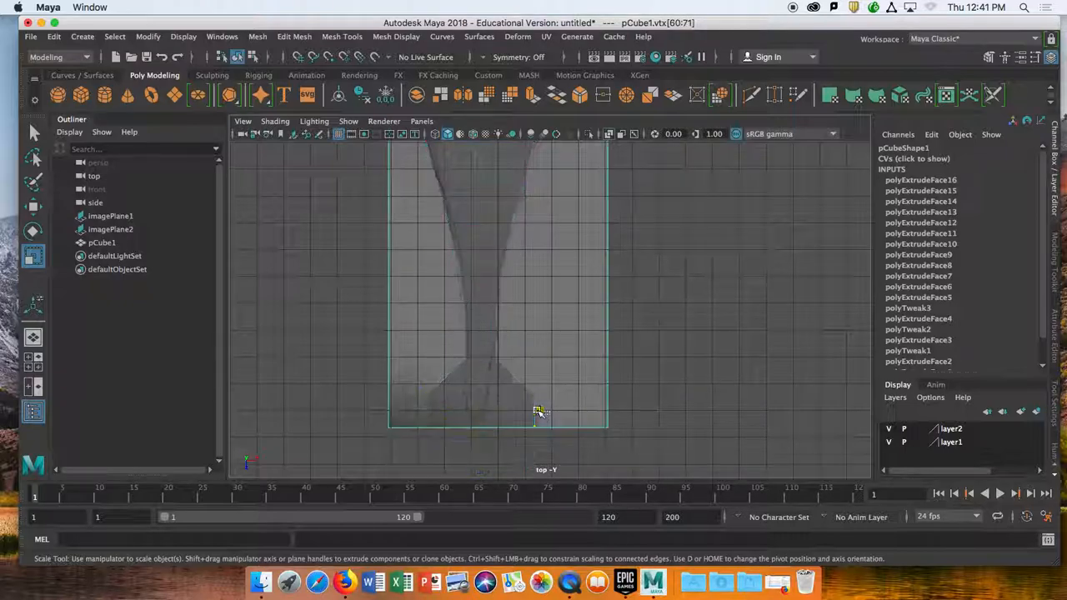
{"action": "left_click", "coordinate": [421, 381]}
{"action": "left_click", "coordinate": [460, 389]}
{"action": "left_click_drag", "start_coordinate": [386, 382], "coordinate": [564, 441]}
{"action": "right_click", "coordinate": [517, 203]}
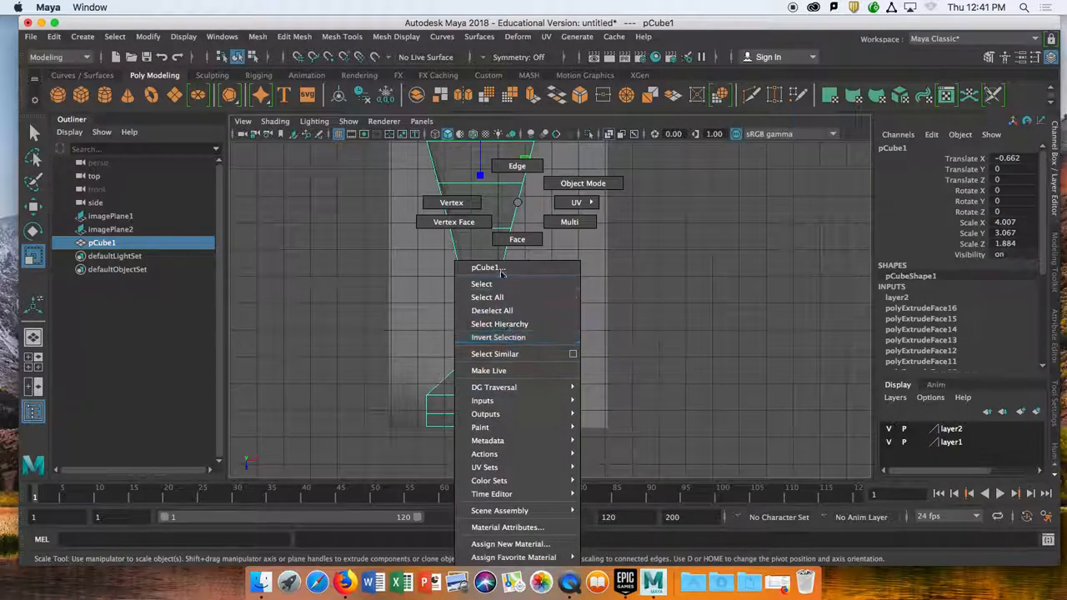
{"action": "left_click", "coordinate": [472, 206]}
{"action": "left_click_drag", "start_coordinate": [409, 376], "coordinate": [565, 456]}
{"action": "left_click_drag", "start_coordinate": [541, 414], "coordinate": [498, 410]}
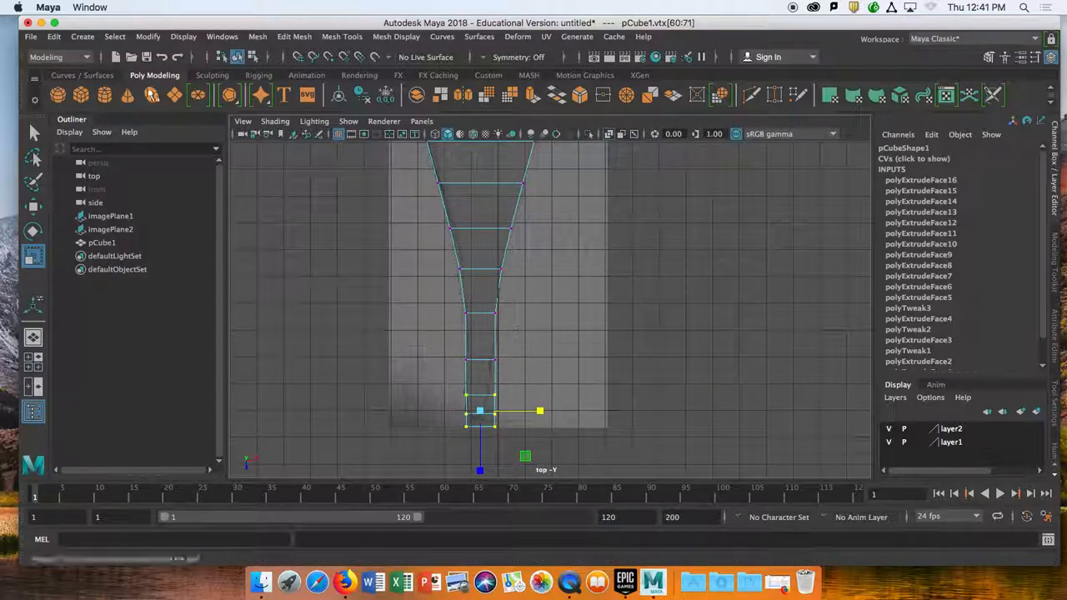
Step: Check the top view's shading options and move the three tail-tip vertex rows slightly toward the body along Z
{"action": "left_click", "coordinate": [275, 121]}
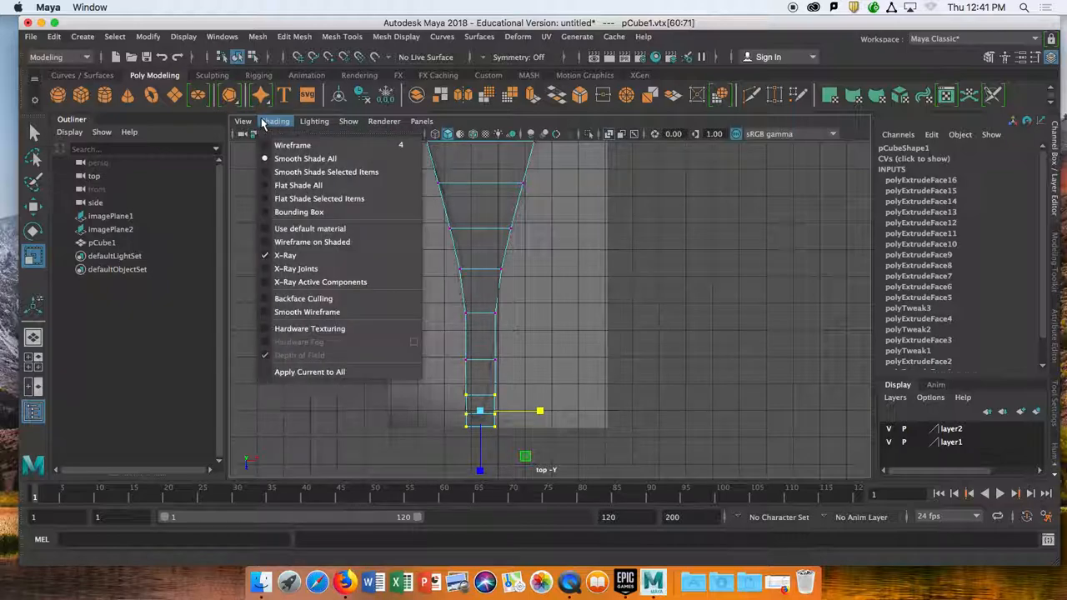
{"action": "left_click", "coordinate": [288, 268]}
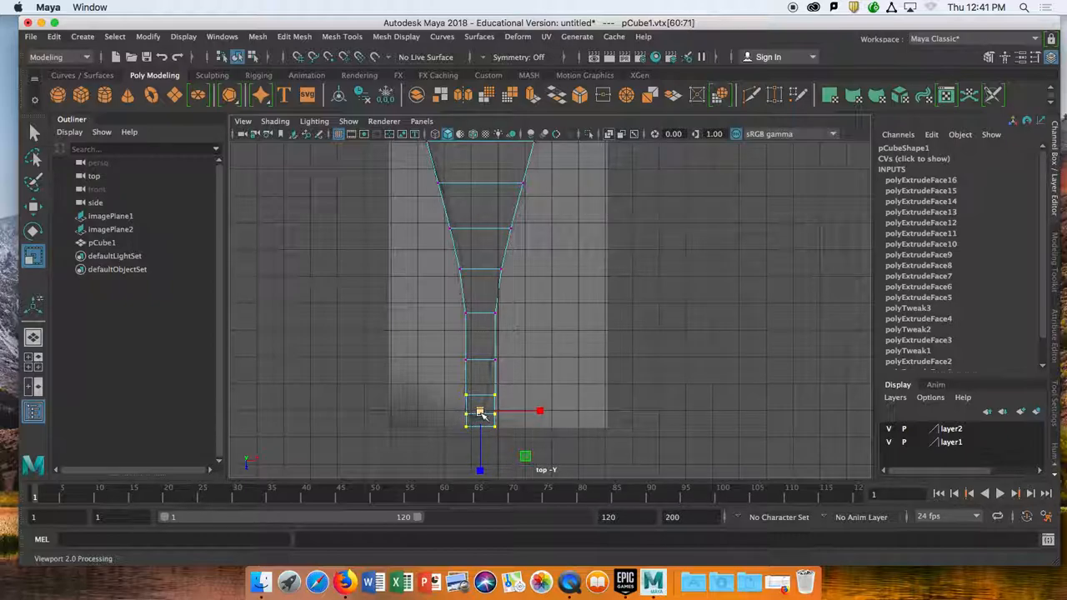
{"action": "key", "text": "w"}
{"action": "left_click_drag", "start_coordinate": [479, 472], "coordinate": [479, 464]}
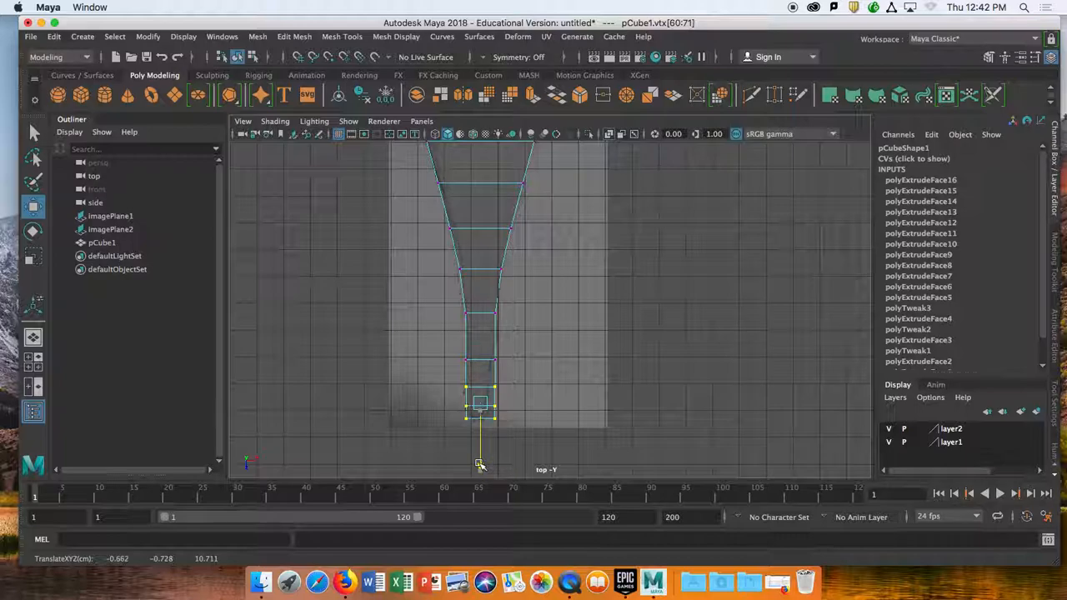
{"action": "left_click_drag", "start_coordinate": [479, 464], "coordinate": [477, 462]}
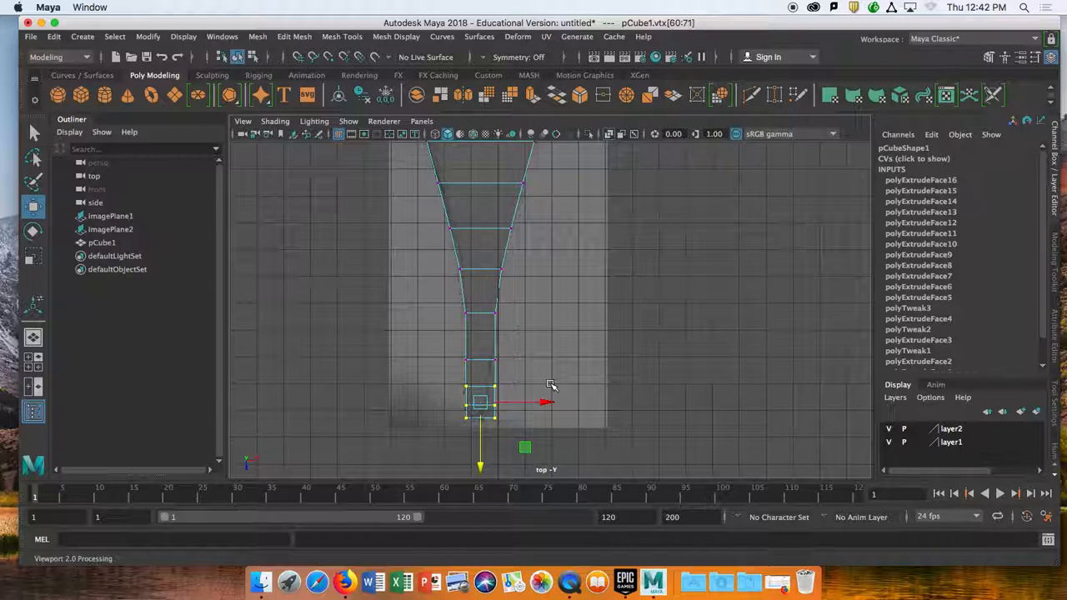
Step: Select the very last vertex row of the tail and scale it slightly narrower in X
{"action": "left_click_drag", "start_coordinate": [442, 410], "coordinate": [508, 433]}
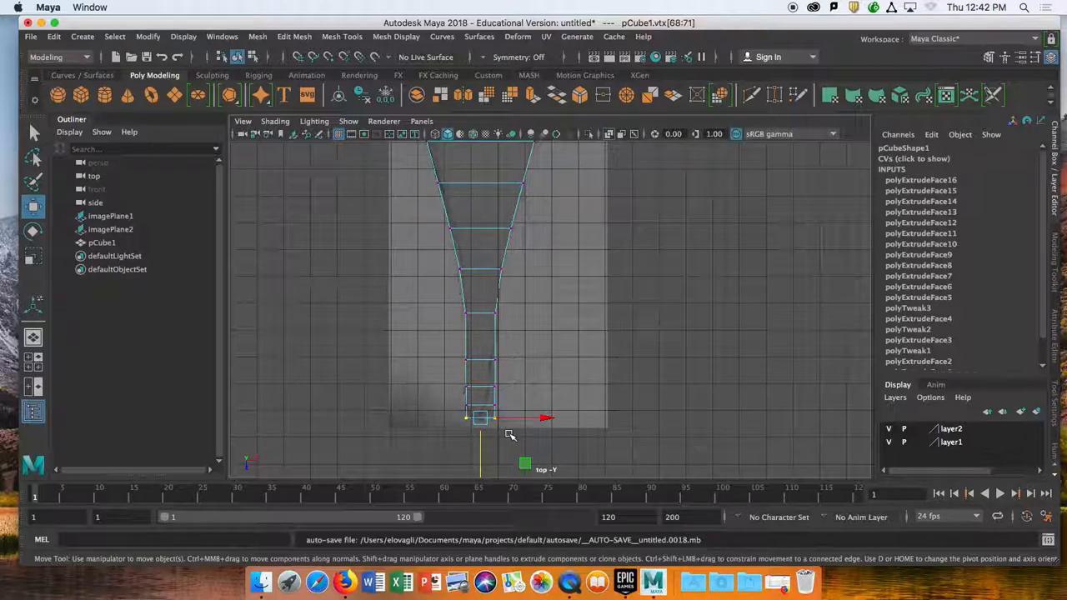
{"action": "key", "text": "r"}
{"action": "mouse_move", "coordinate": [542, 419]}
{"action": "left_mouse_down"}
{"action": "mouse_move", "coordinate": [507, 416]}
{"action": "mouse_move", "coordinate": [538, 416]}
{"action": "left_mouse_up"}
Step: Enlarge the perspective view, inspect the tapered body from the side, and return the mesh to object mode
{"action": "key", "text": "space"}
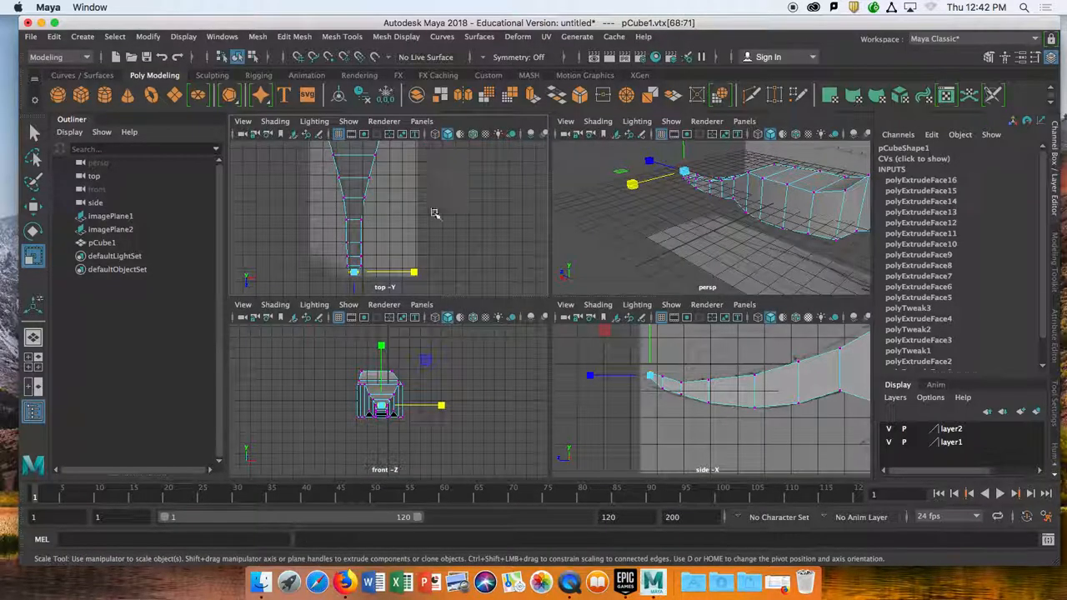
{"action": "key", "text": "space"}
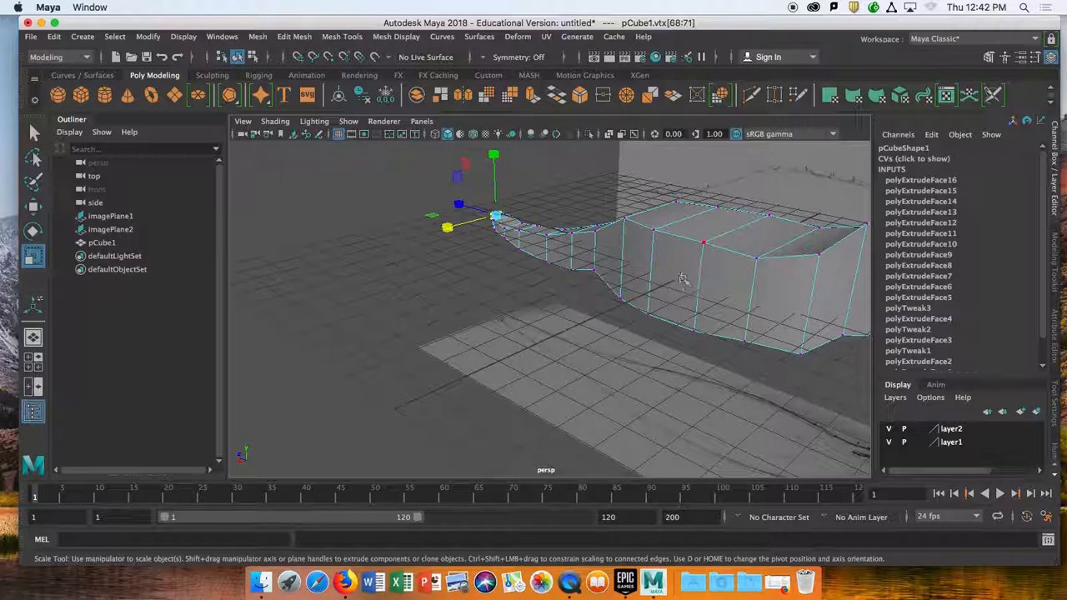
{"action": "left_click_drag", "start_coordinate": [655, 321], "coordinate": [709, 342], "text": "alt"}
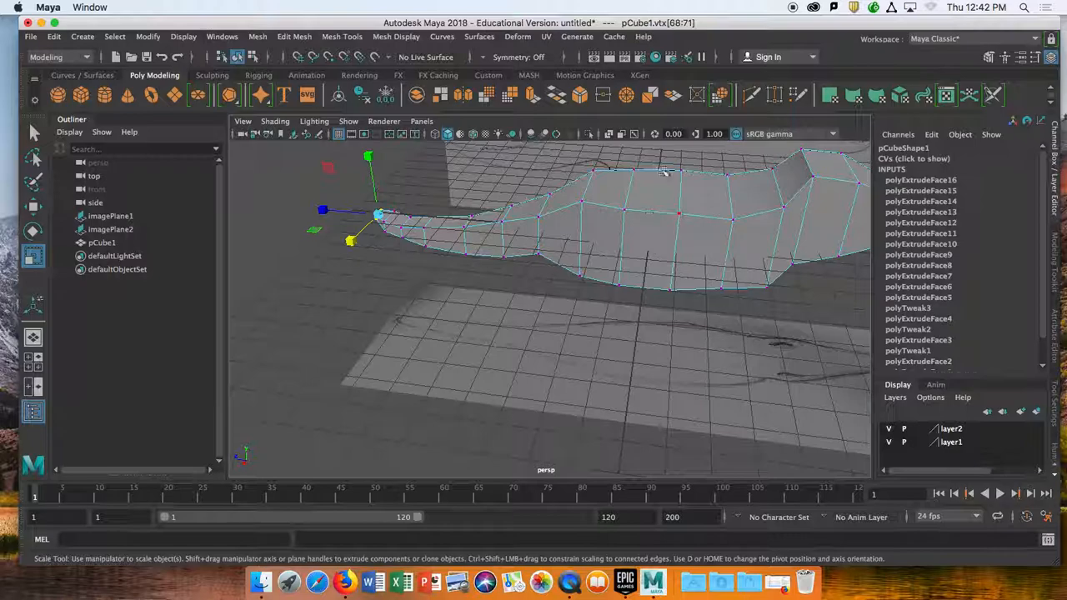
{"action": "right_click_drag", "start_coordinate": [603, 275], "coordinate": [627, 242]}
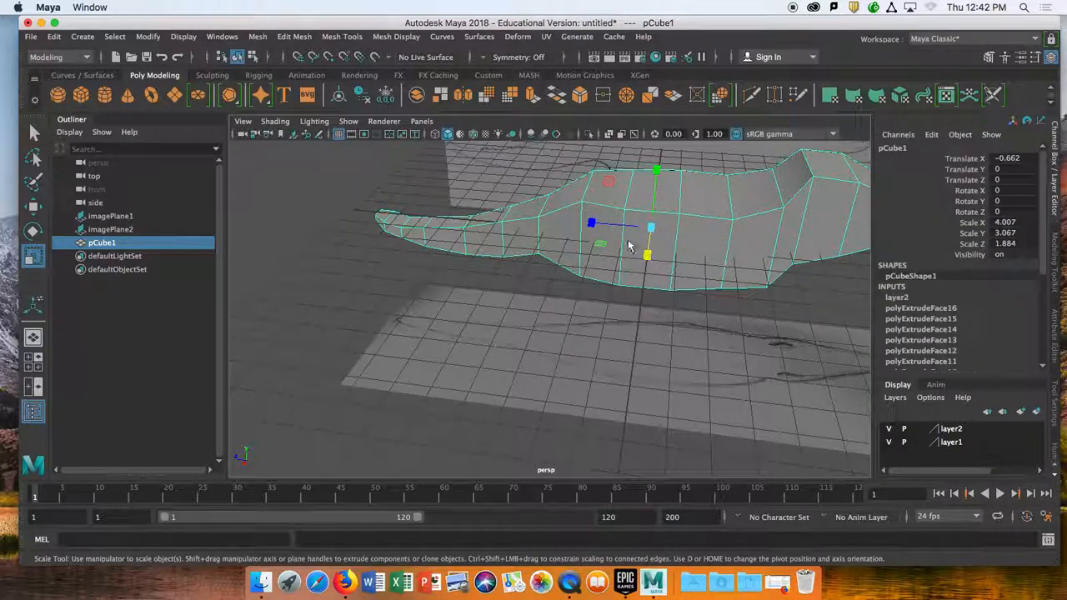
Step: Frame the body, preview it with smoothed display from another angle, and return it to the unsmoothed display
{"action": "key", "text": "f"}
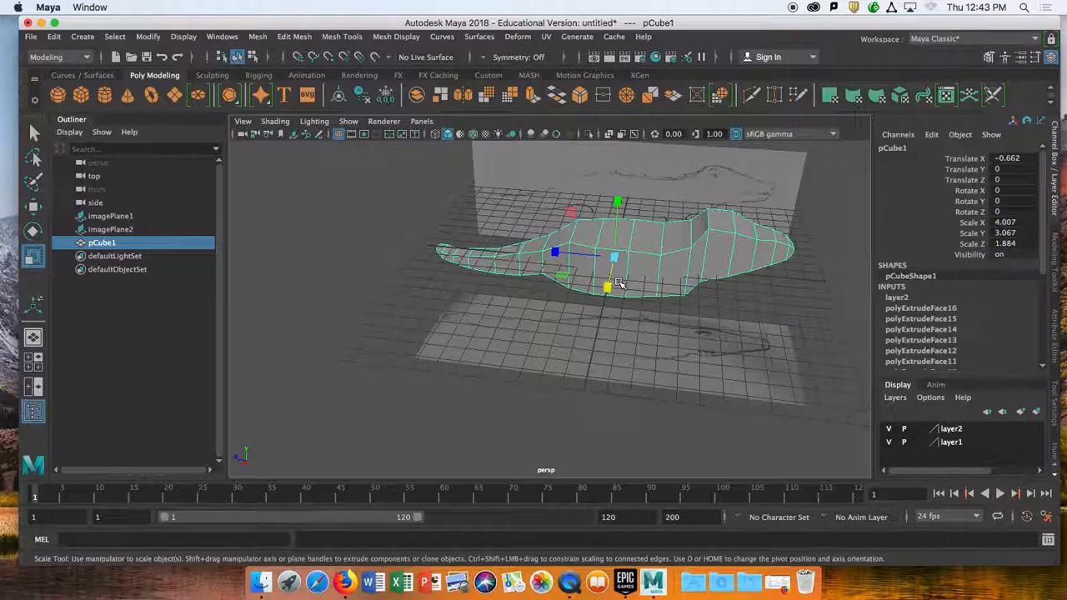
{"action": "key", "text": "3"}
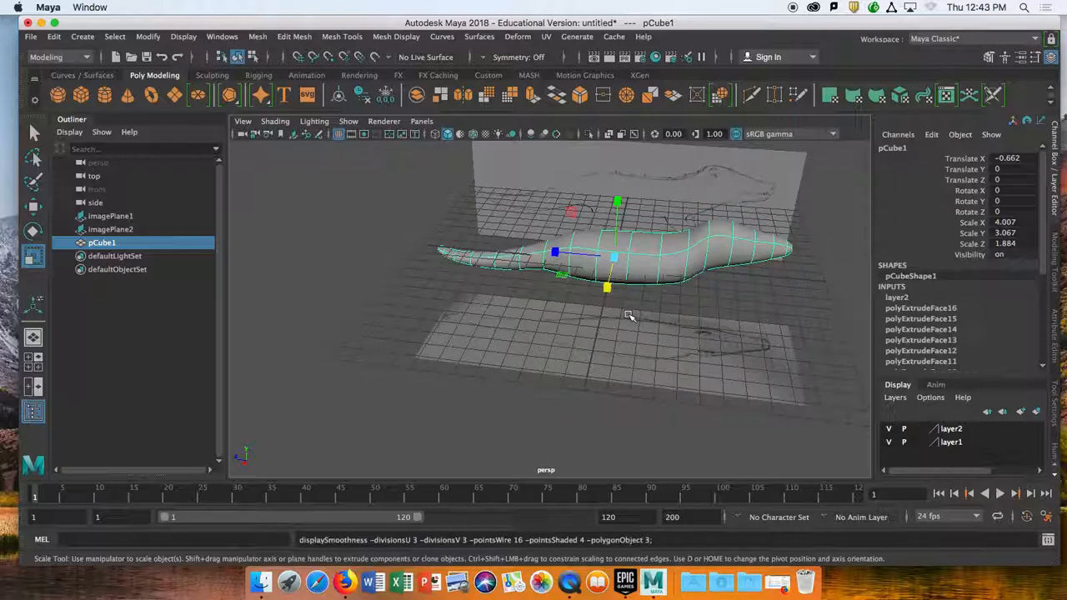
{"action": "left_click_drag", "start_coordinate": [620, 281], "coordinate": [598, 338], "text": "alt"}
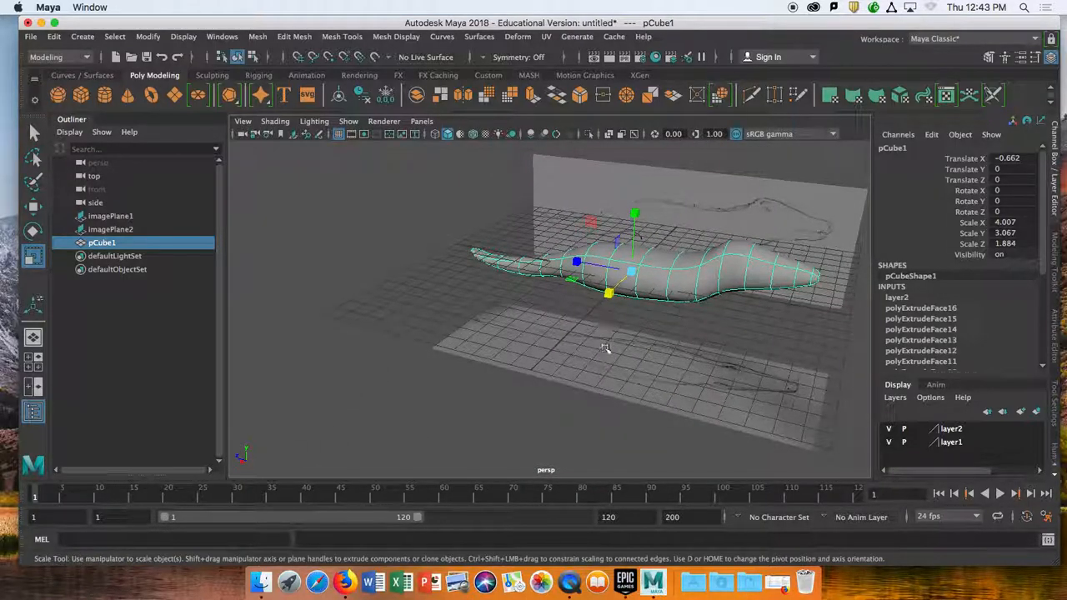
{"action": "key", "text": "1"}
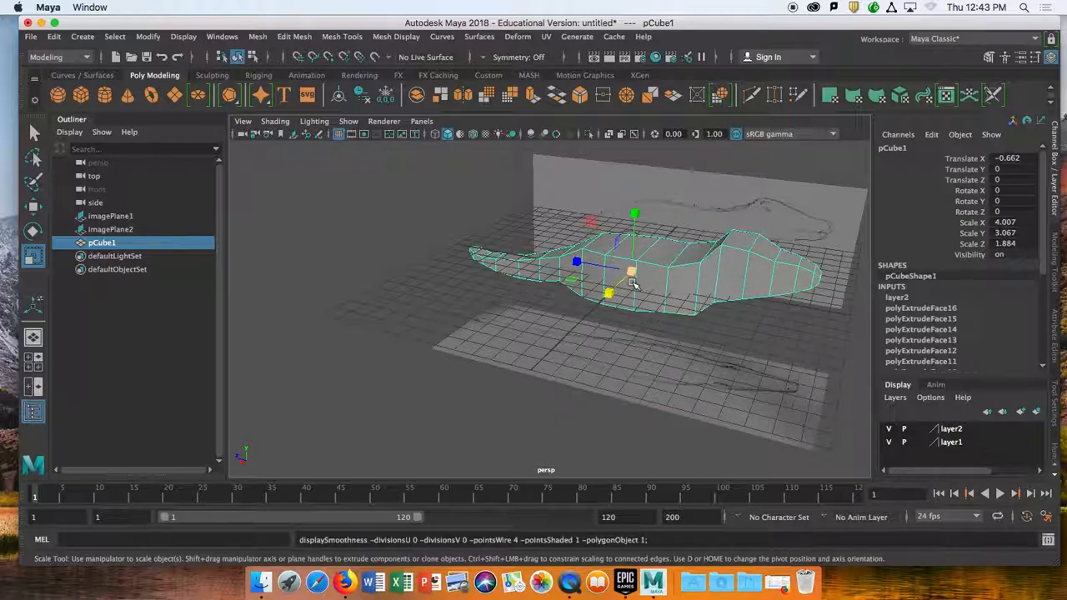
Step: Try smoothing the body mesh with one division and undo the Smooth operation
{"action": "key", "text": "q"}
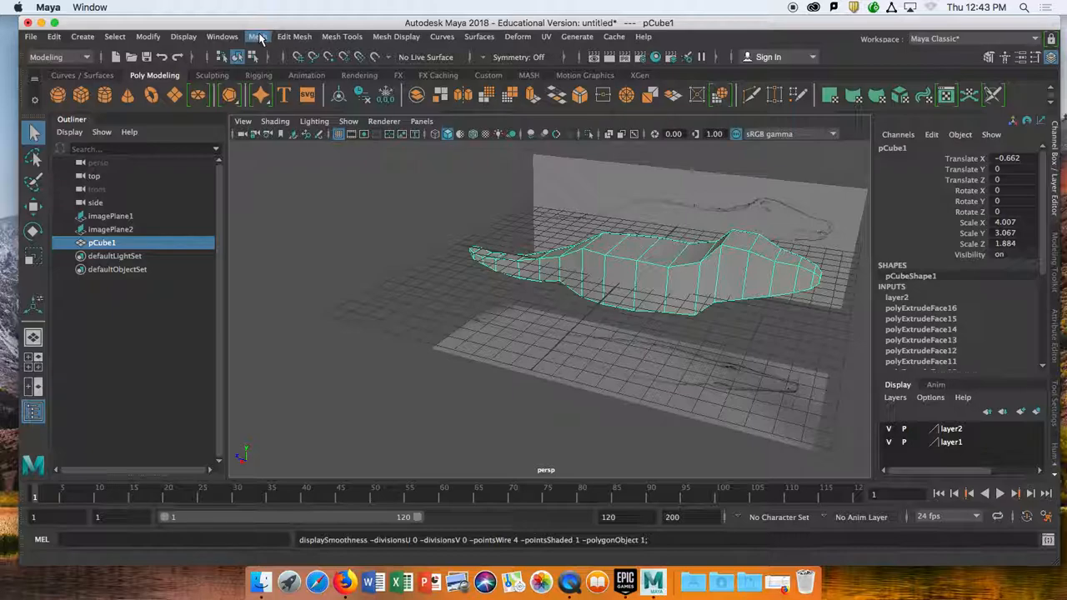
{"action": "left_click", "coordinate": [284, 40]}
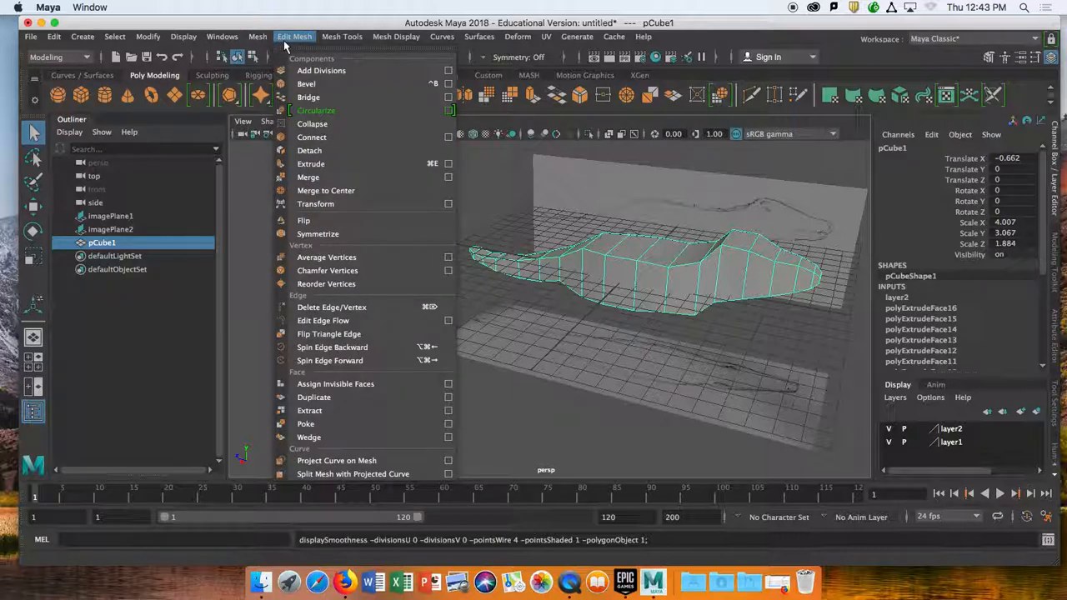
{"action": "mouse_move", "coordinate": [263, 40]}
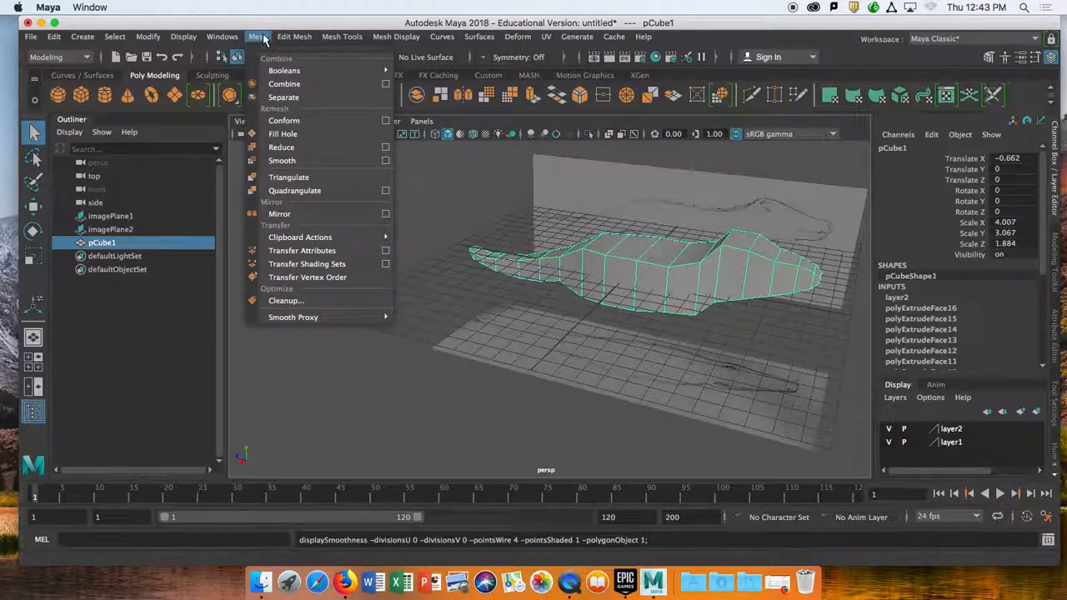
{"action": "left_click", "coordinate": [281, 161]}
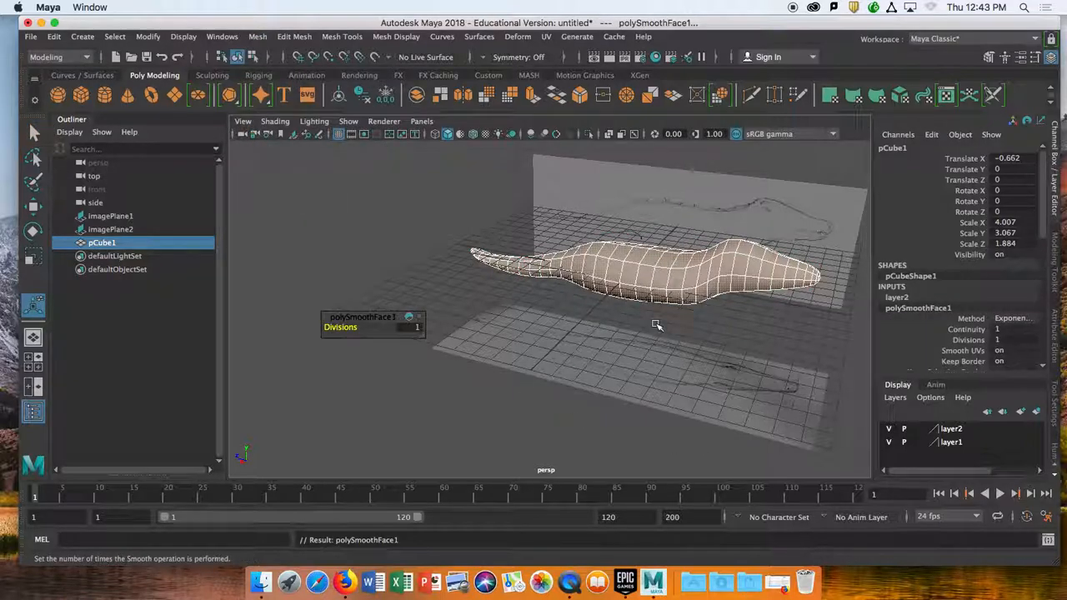
{"action": "key", "text": "z"}
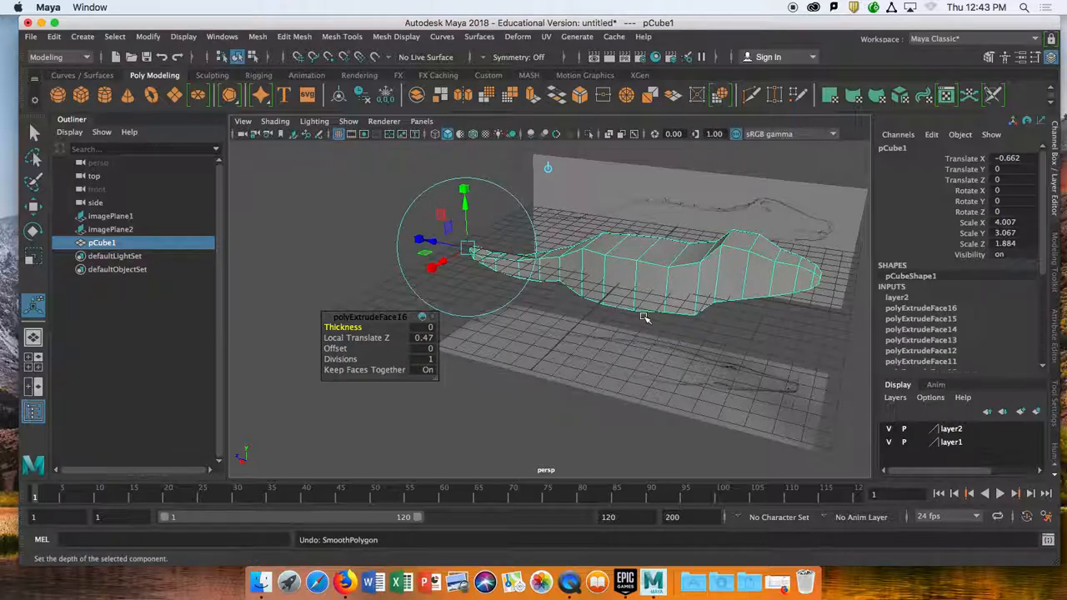
{"action": "key", "text": "q"}
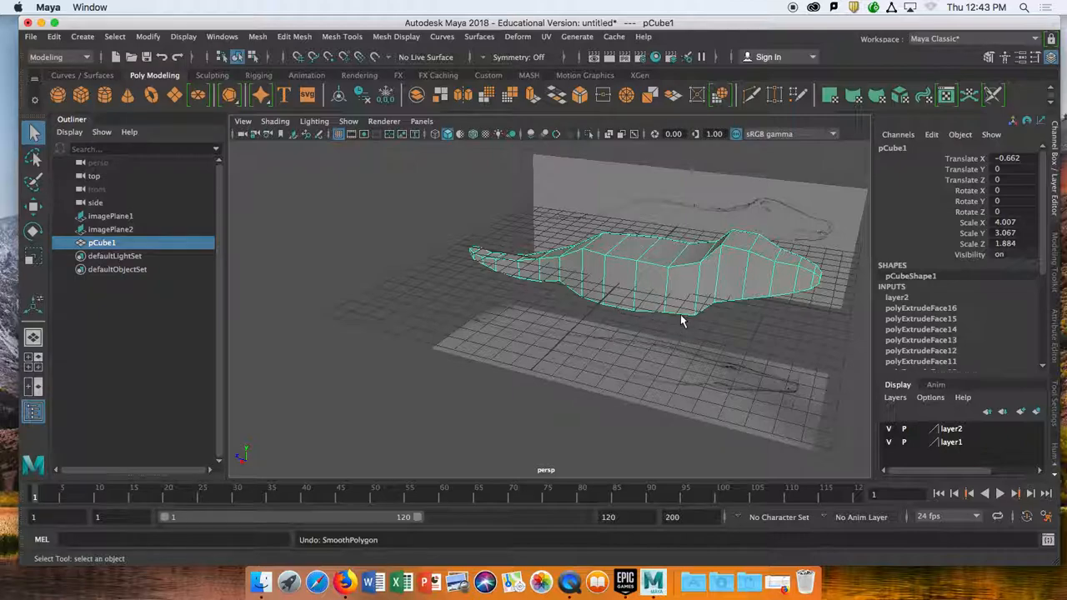
Step: Add the Insert Edge Loop and Multi-Cut tools to the Custom shelf
{"action": "left_click_drag", "start_coordinate": [624, 305], "coordinate": [695, 273], "text": "alt"}
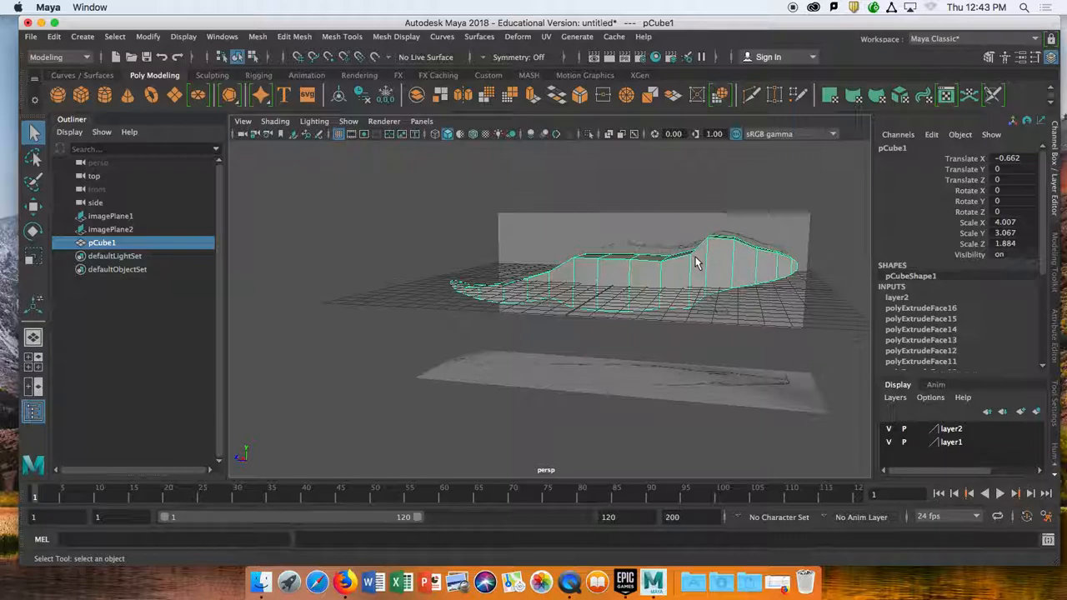
{"action": "left_click_drag", "start_coordinate": [697, 283], "coordinate": [675, 301], "text": "alt"}
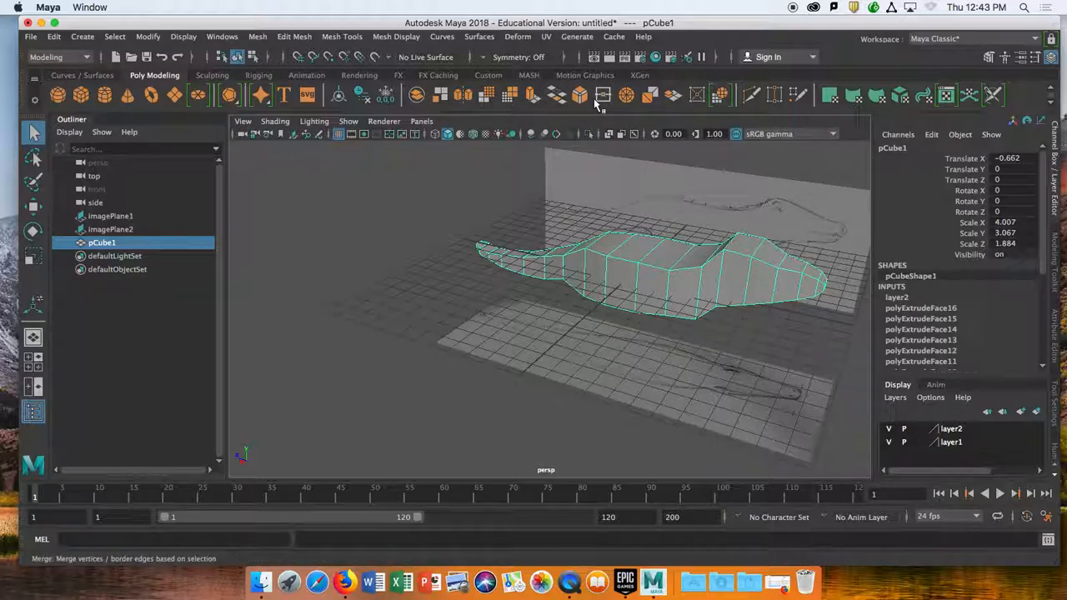
{"action": "left_click", "coordinate": [215, 75]}
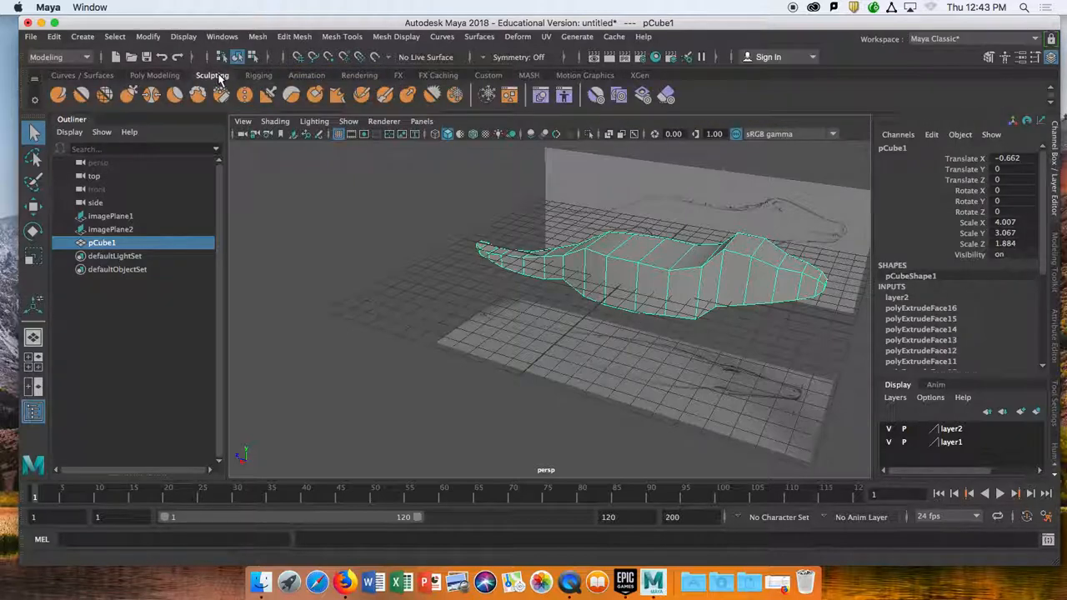
{"action": "left_click", "coordinate": [257, 37]}
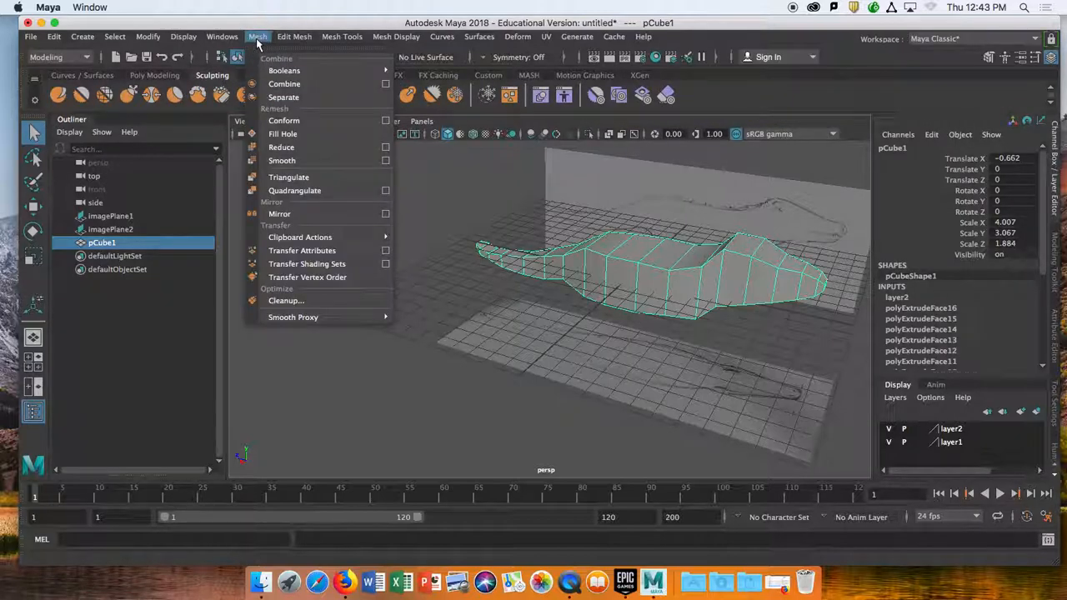
{"action": "mouse_move", "coordinate": [332, 41]}
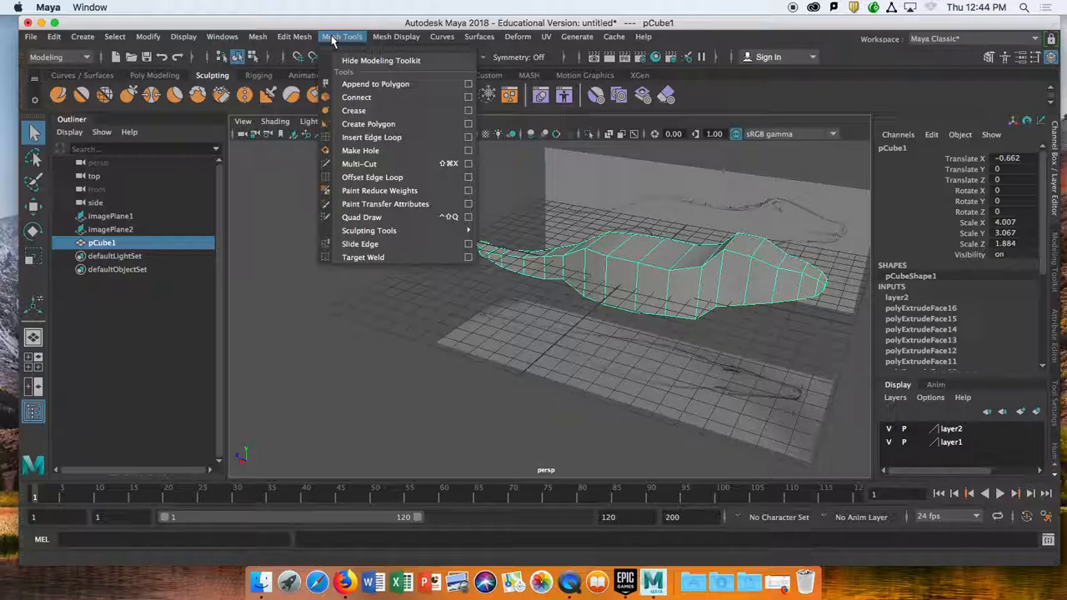
{"action": "left_click", "coordinate": [367, 138]}
{"action": "left_click", "coordinate": [488, 76]}
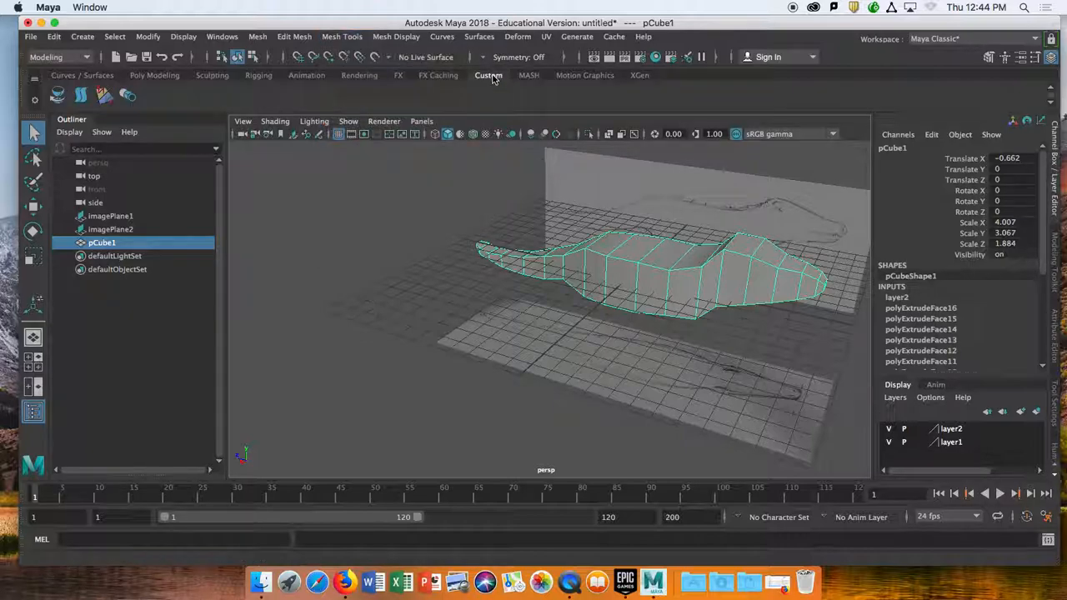
{"action": "left_click", "coordinate": [342, 38]}
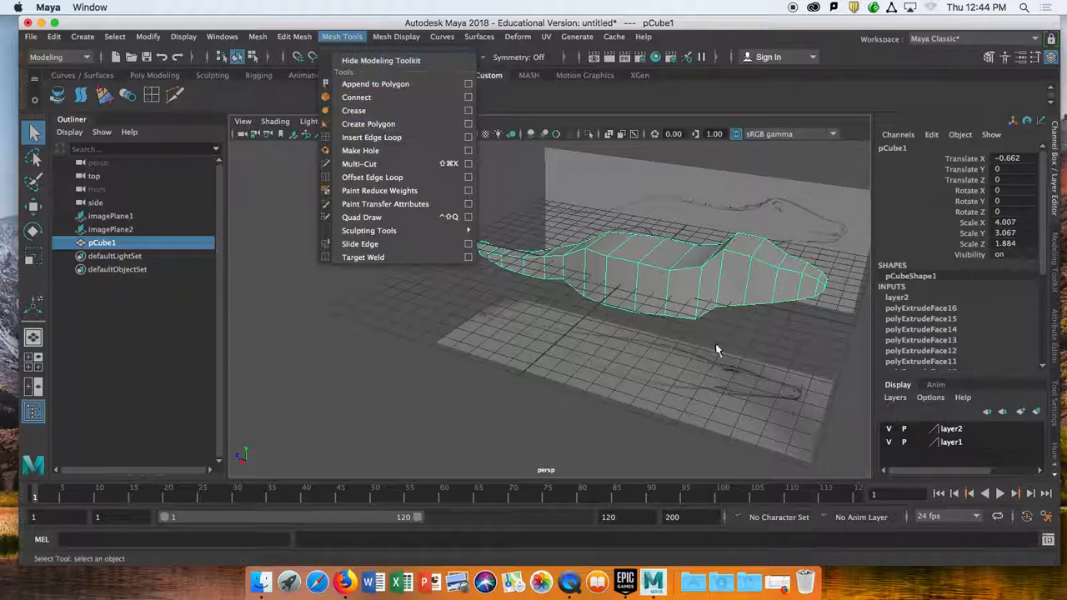
Step: Display the Modeling Toolkit and look through its mesh, component and tool commands
{"action": "left_click", "coordinate": [1054, 288]}
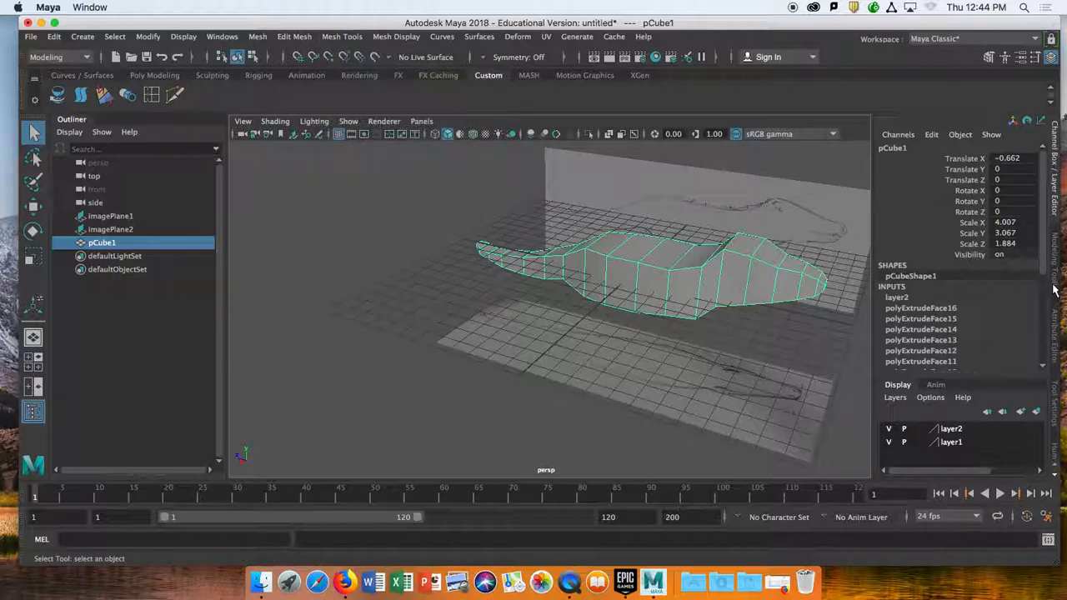
{"action": "left_click", "coordinate": [1054, 288]}
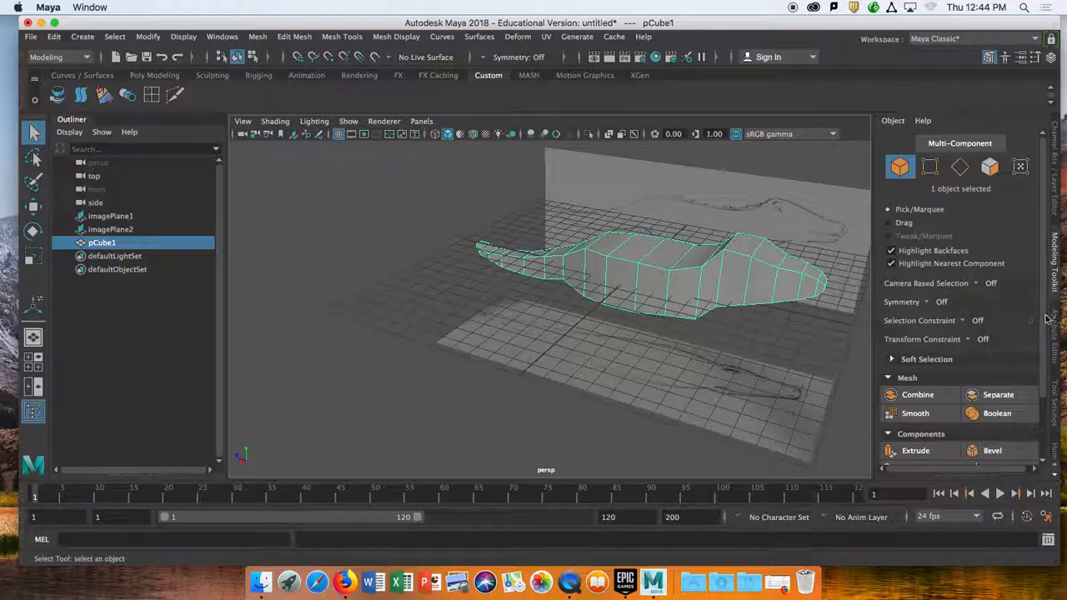
{"action": "scroll", "coordinate": [1046, 352], "scroll_direction": "down", "scroll_amount": 1}
{"action": "scroll", "coordinate": [1046, 351], "scroll_direction": "down", "scroll_amount": 1}
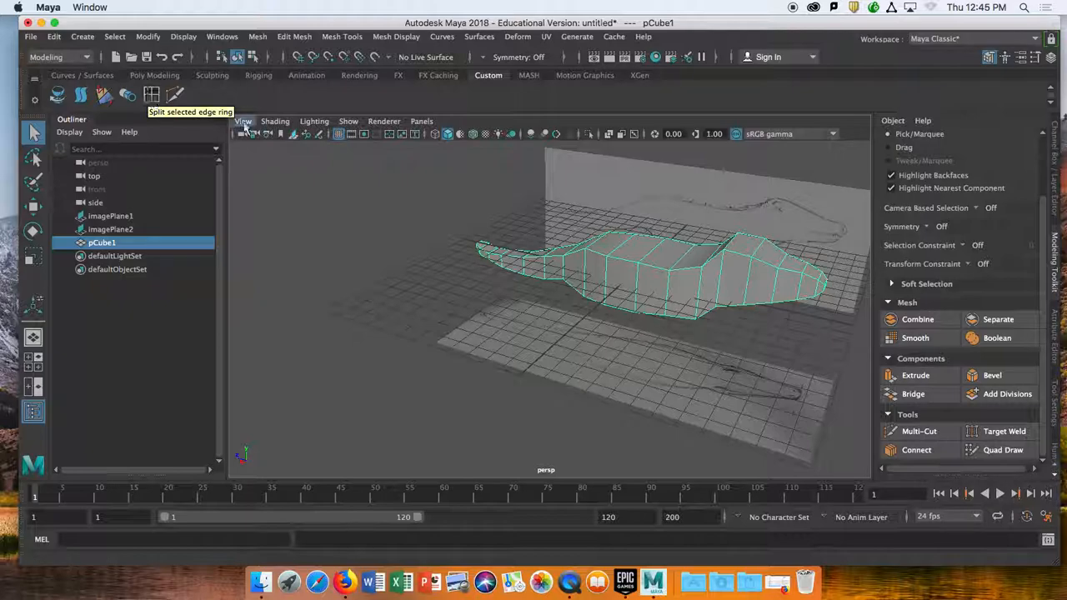
Step: Try to insert an edge loop at the middle of the body's side using the shelf shortcut
{"action": "left_click", "coordinate": [151, 96]}
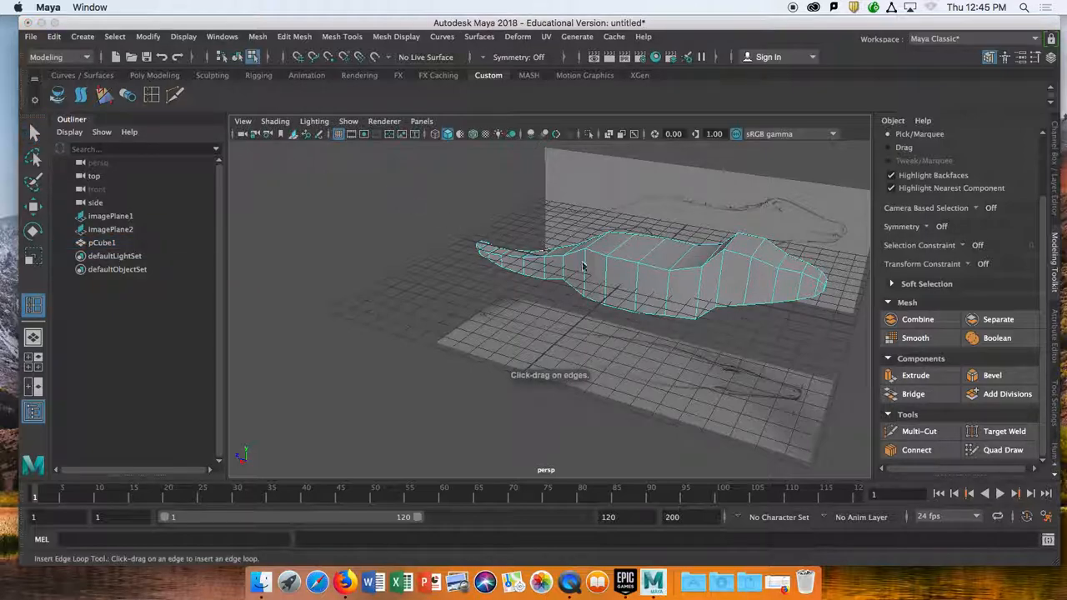
{"action": "left_click", "coordinate": [626, 270]}
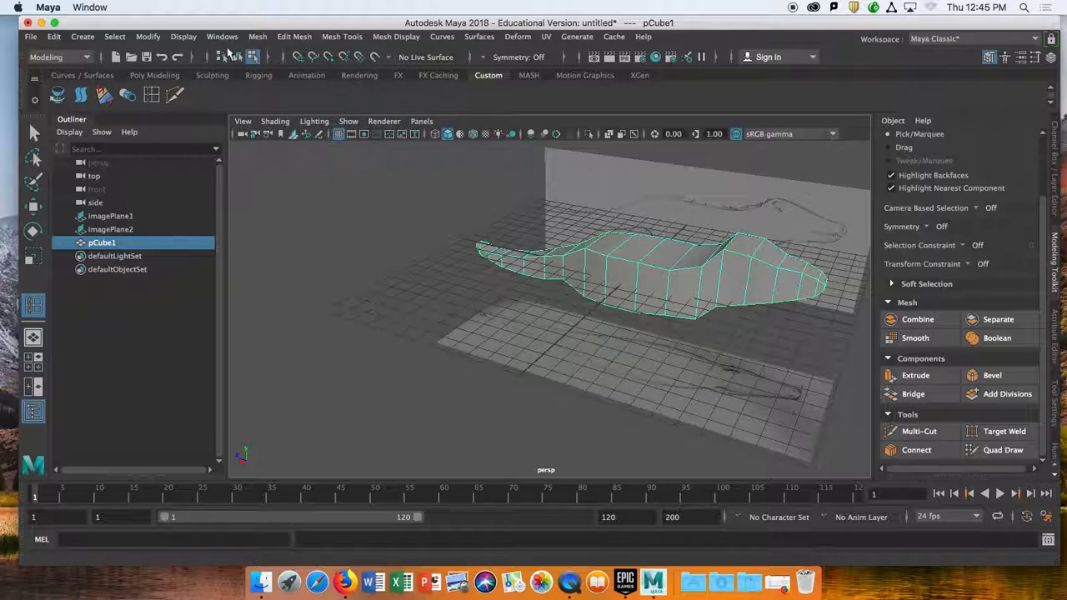
{"action": "left_click", "coordinate": [151, 94]}
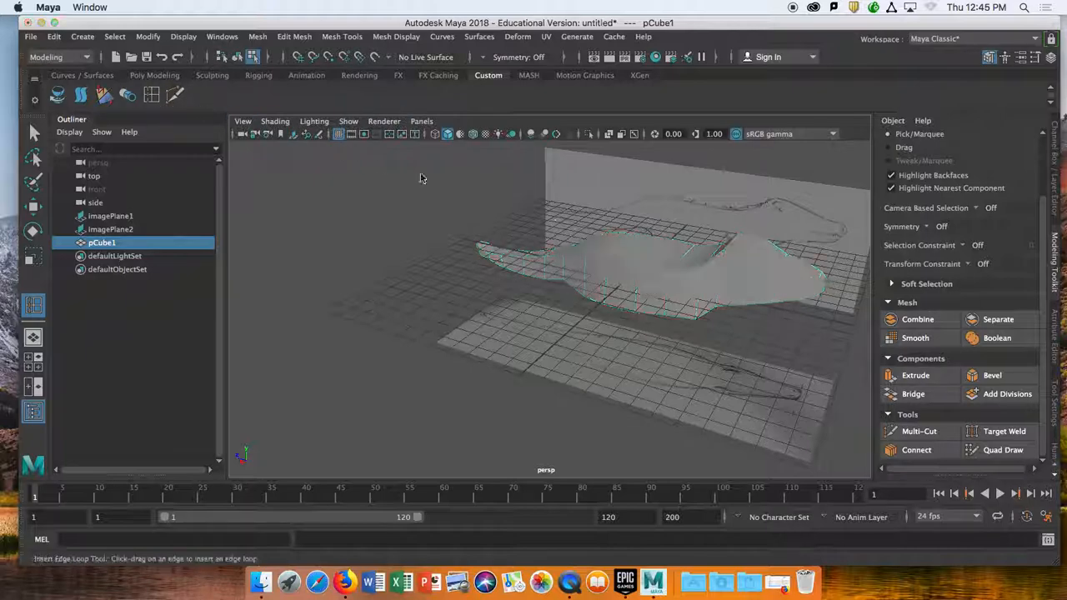
{"action": "left_click", "coordinate": [646, 280]}
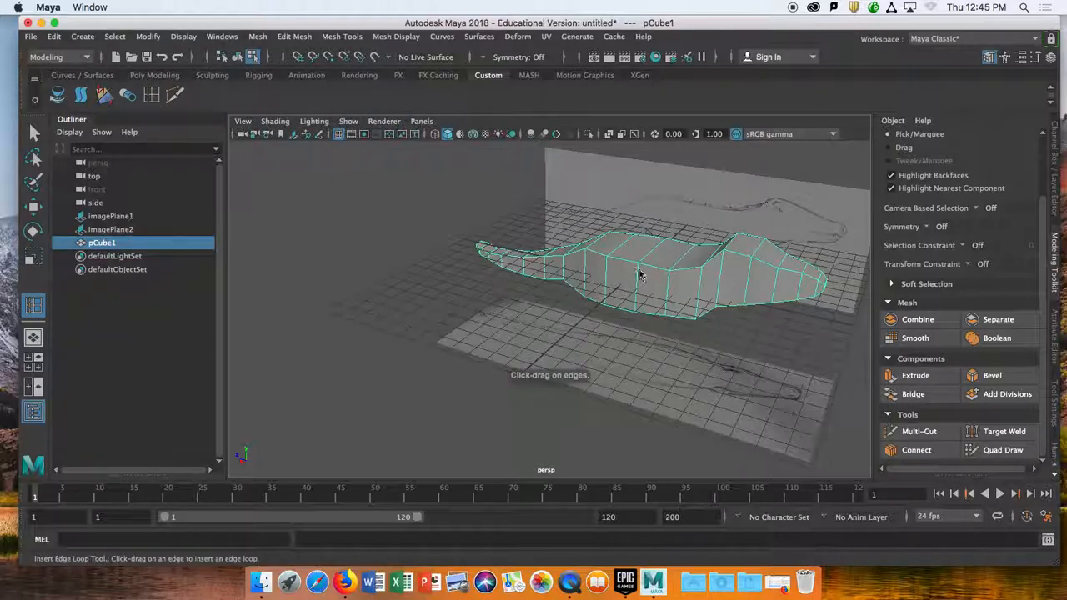
Step: Open the body's shape attributes, restart Insert Edge Loop, and try to place a loop on the body's side
{"action": "right_click", "coordinate": [642, 280]}
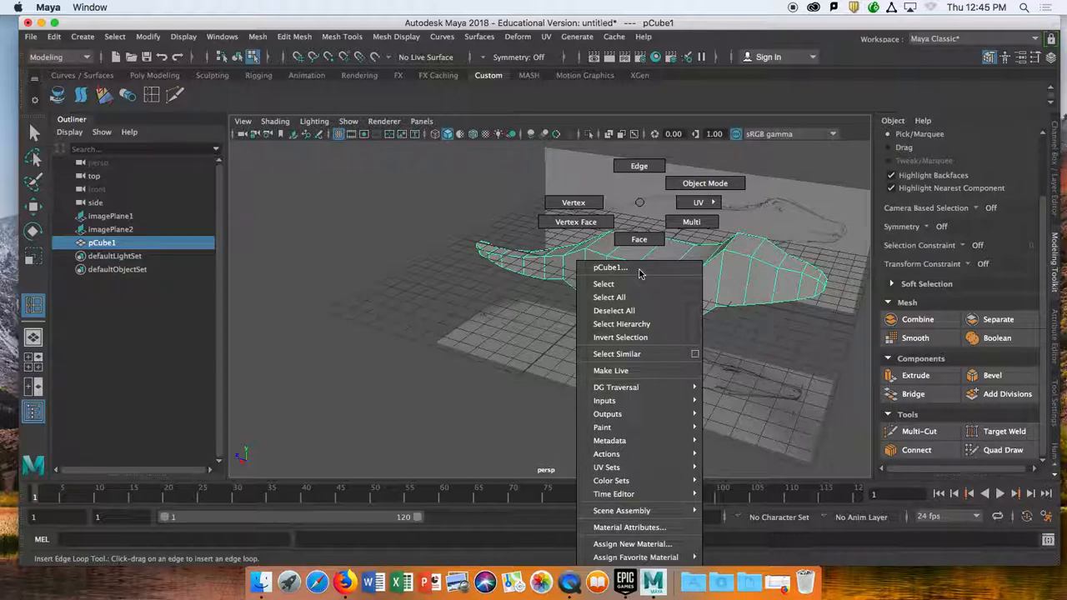
{"action": "left_click", "coordinate": [640, 270]}
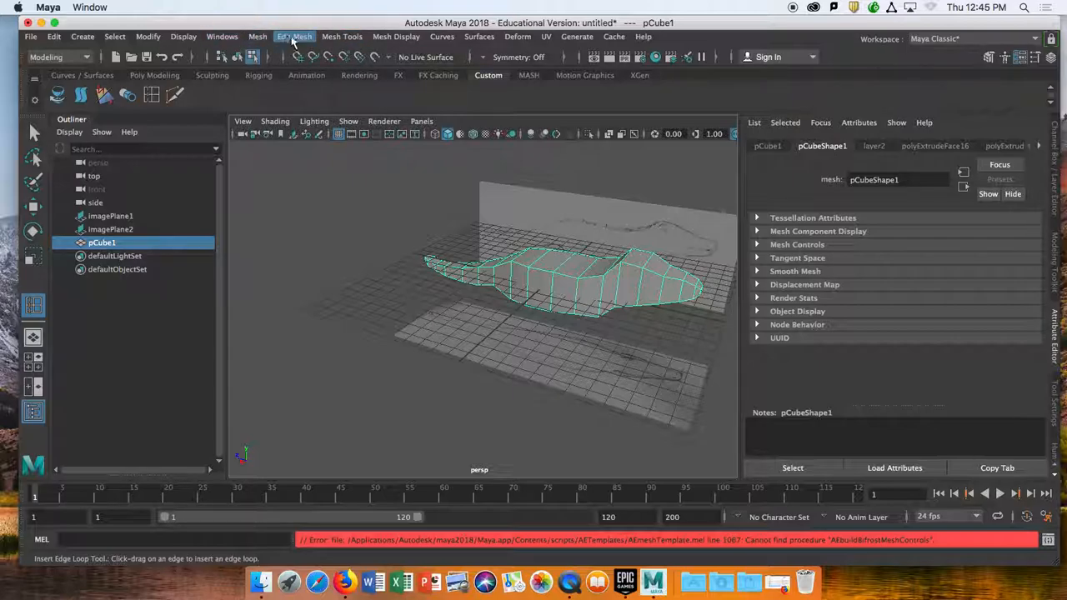
{"action": "left_click", "coordinate": [342, 36]}
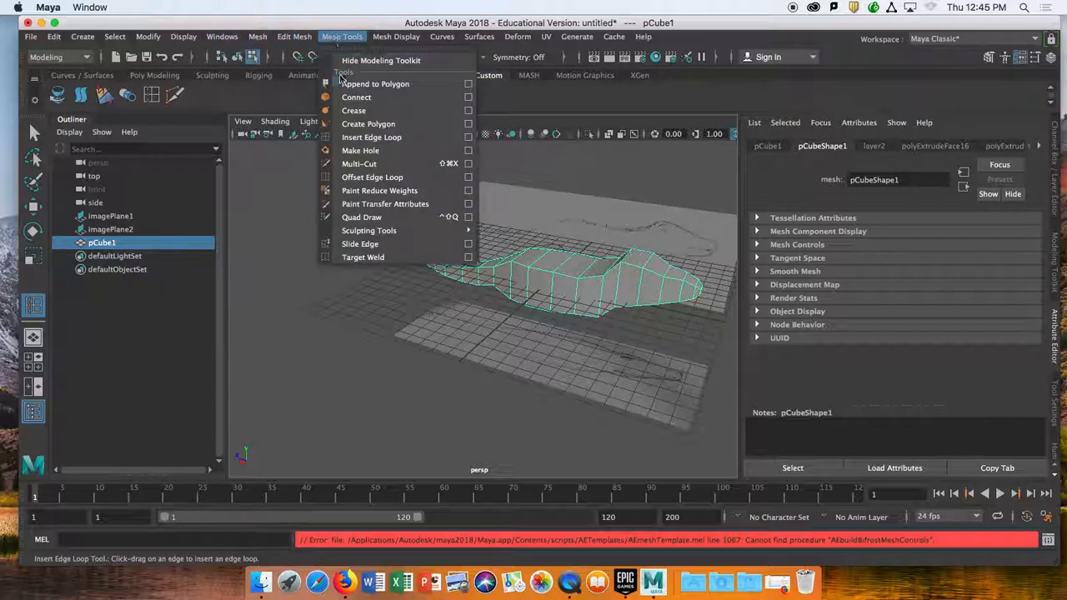
{"action": "left_click", "coordinate": [348, 136]}
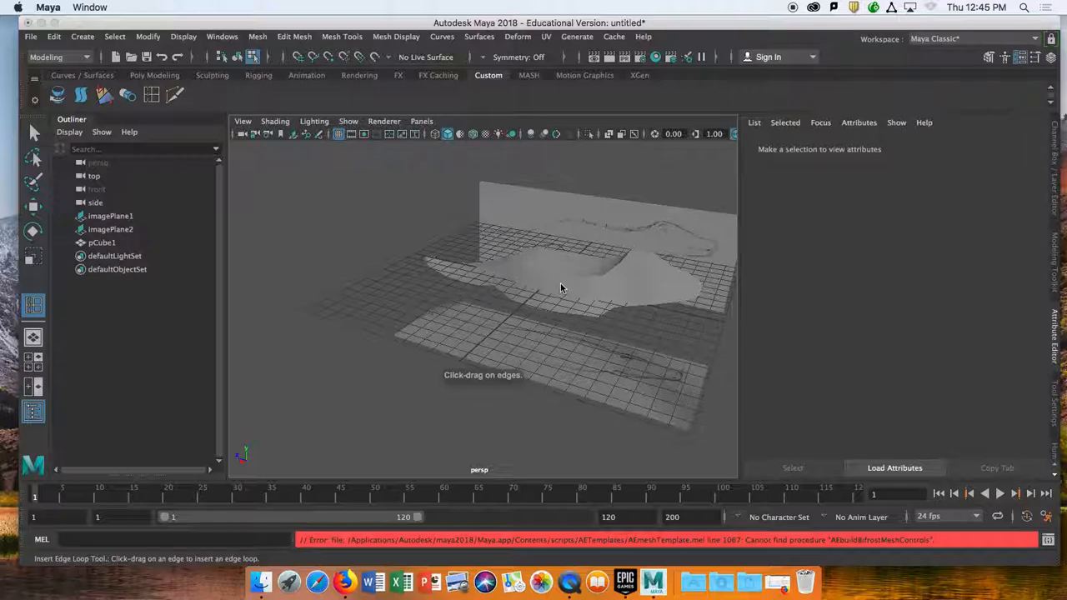
{"action": "left_click", "coordinate": [560, 284]}
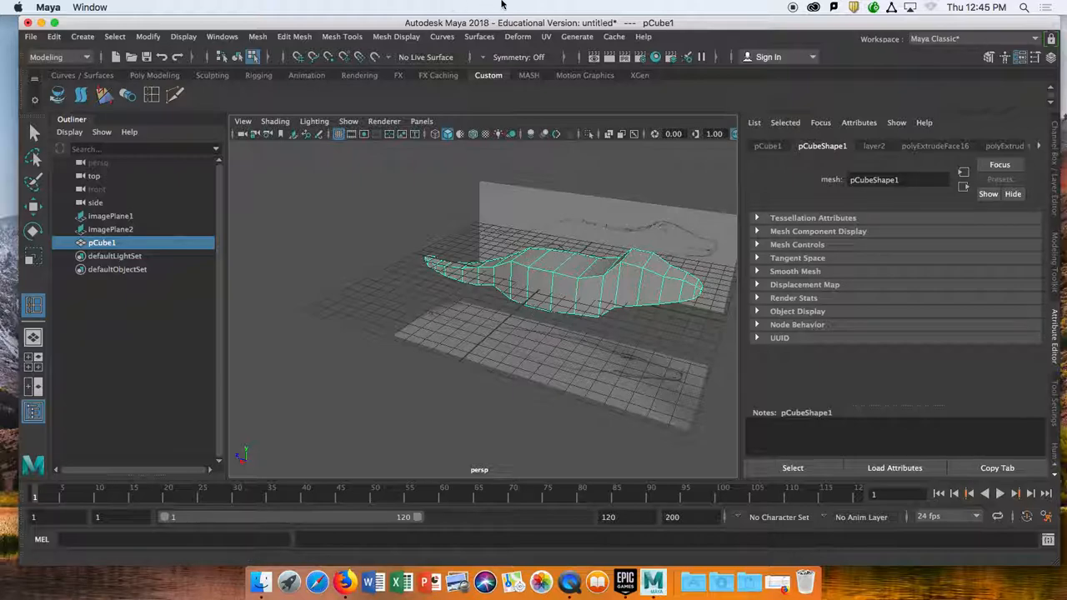
Step: Reset the Insert Edge Loop tool to its default settings and try it on the body again
{"action": "left_click_drag", "start_coordinate": [656, 353], "coordinate": [620, 322], "text": "alt"}
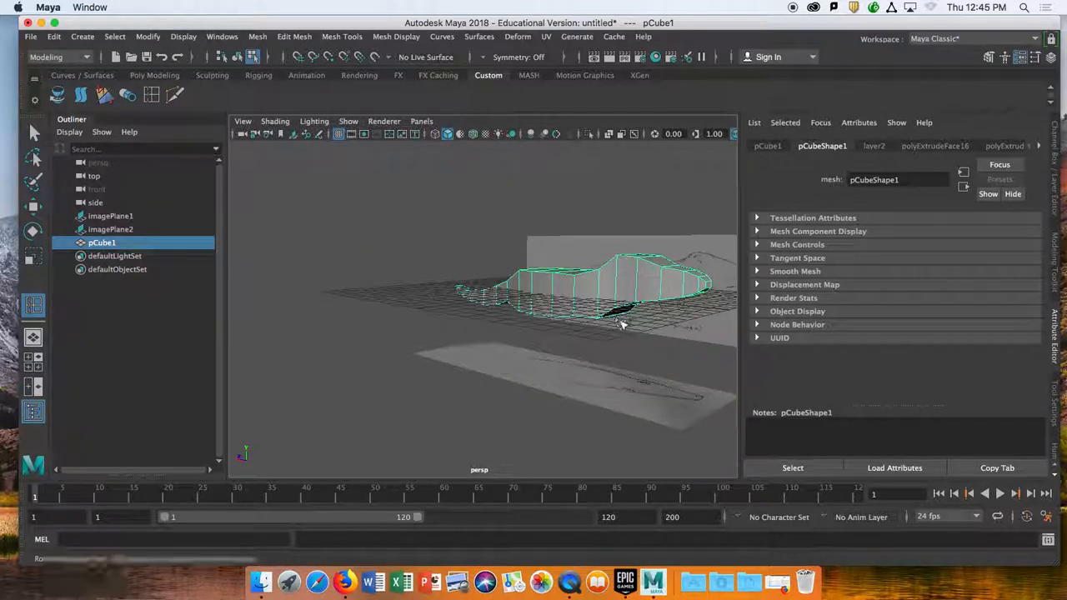
{"action": "left_click", "coordinate": [345, 36]}
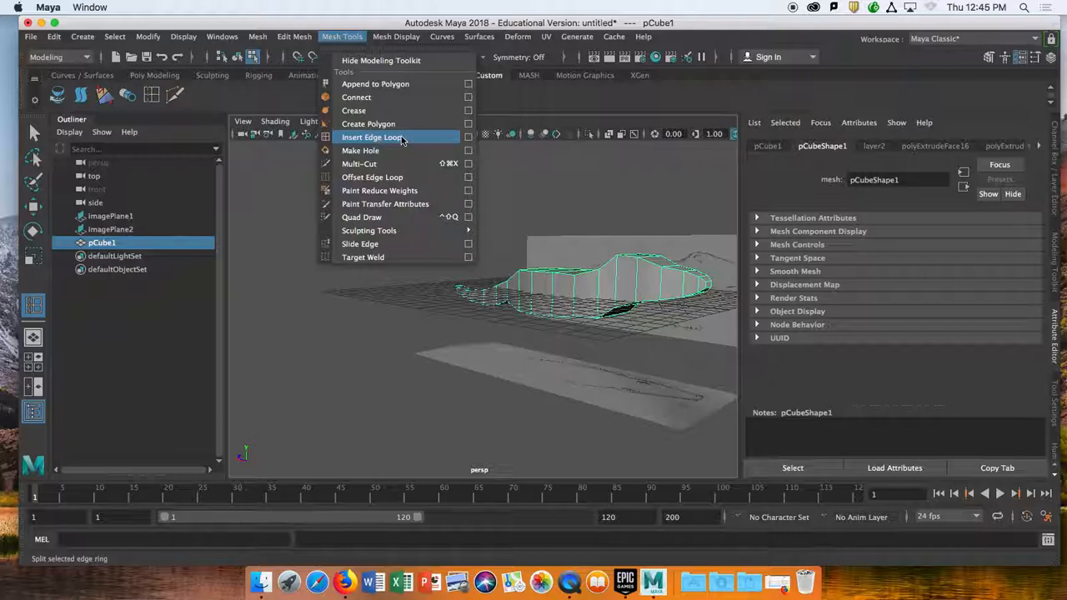
{"action": "left_click", "coordinate": [467, 138]}
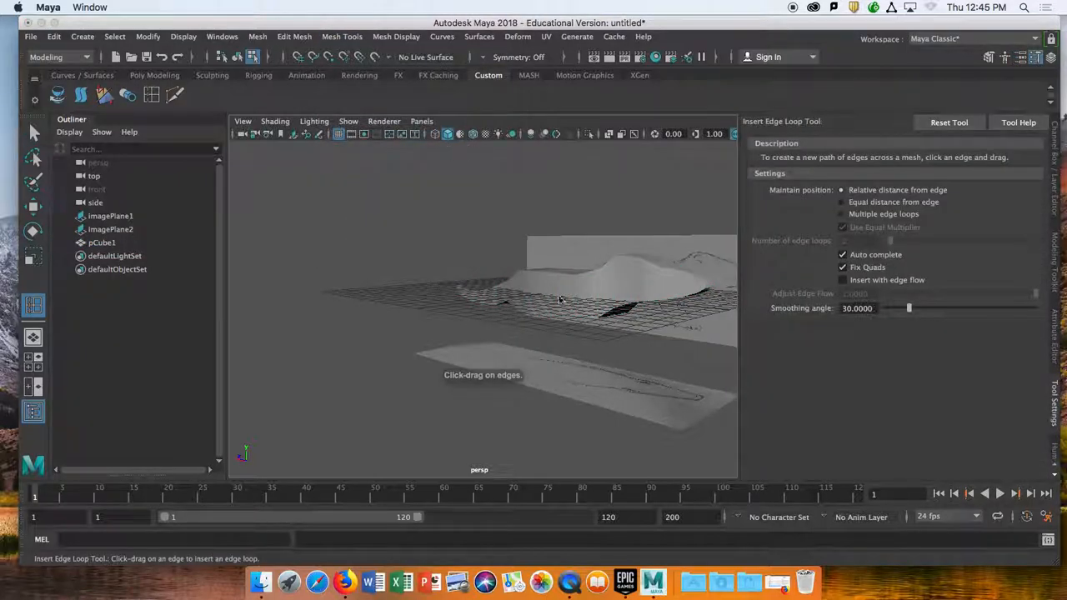
{"action": "left_click", "coordinate": [934, 126]}
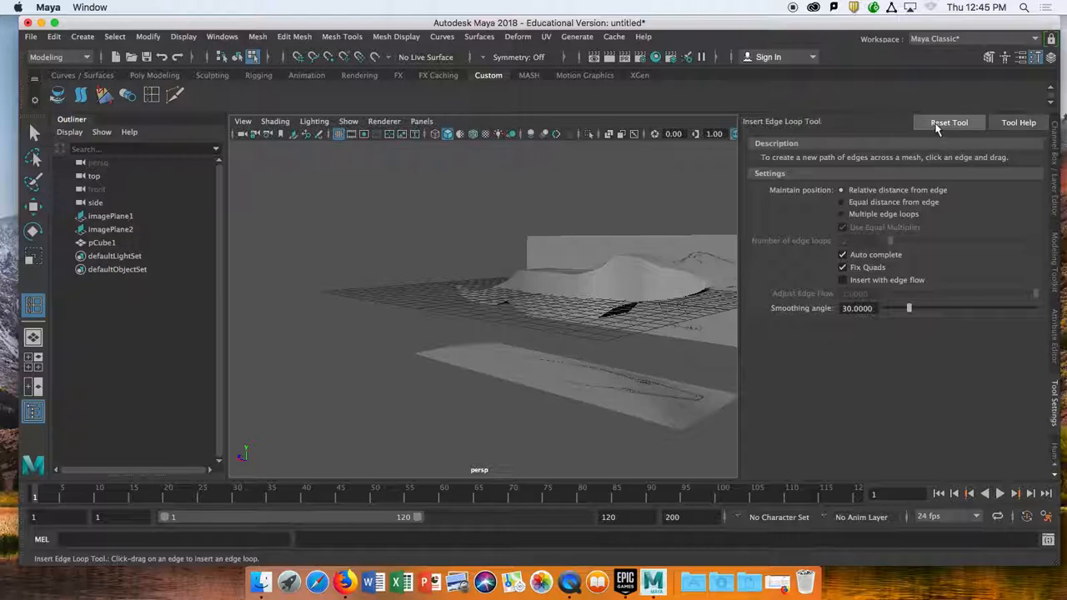
{"action": "left_click", "coordinate": [586, 287]}
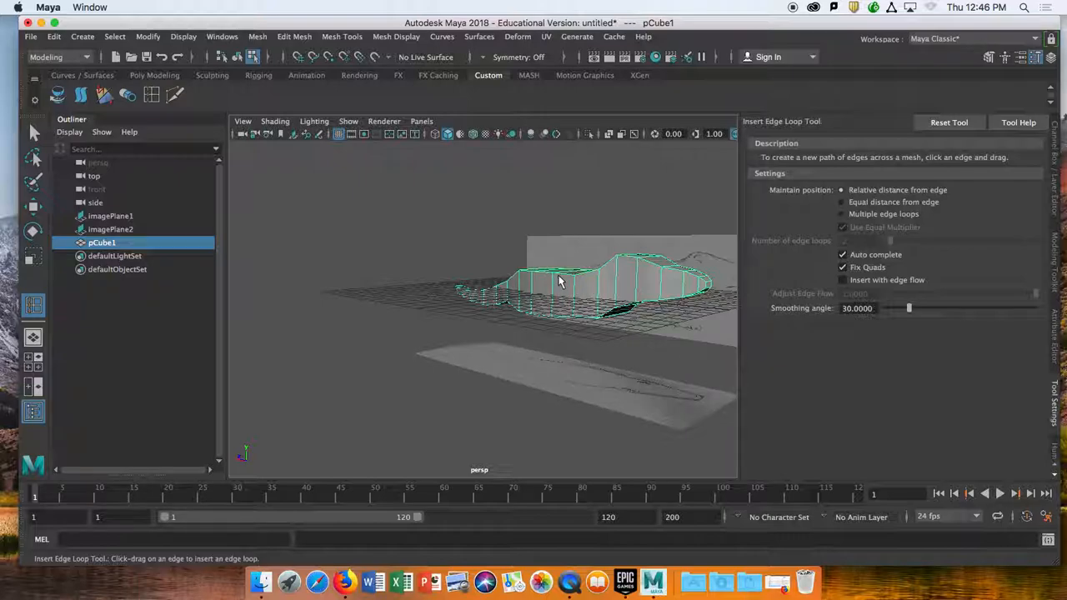
Step: View the body from the side and retry inserting an edge loop on its flank behind the neck
{"action": "left_click_drag", "start_coordinate": [560, 280], "coordinate": [402, 321], "text": "alt"}
{"action": "middle_click_drag", "start_coordinate": [401, 321], "coordinate": [491, 295], "text": "alt"}
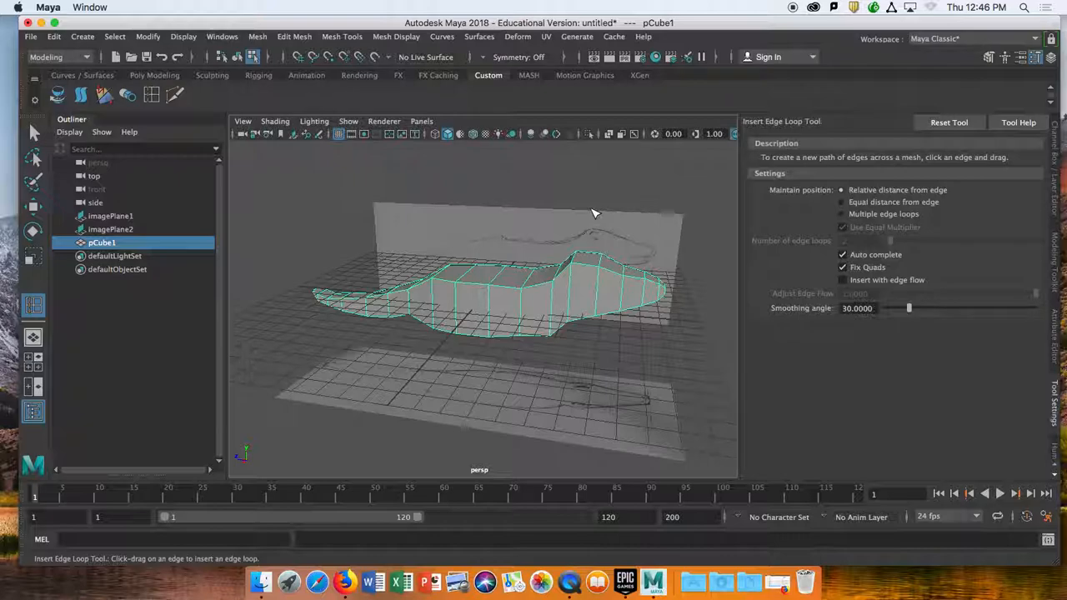
{"action": "key", "text": "3"}
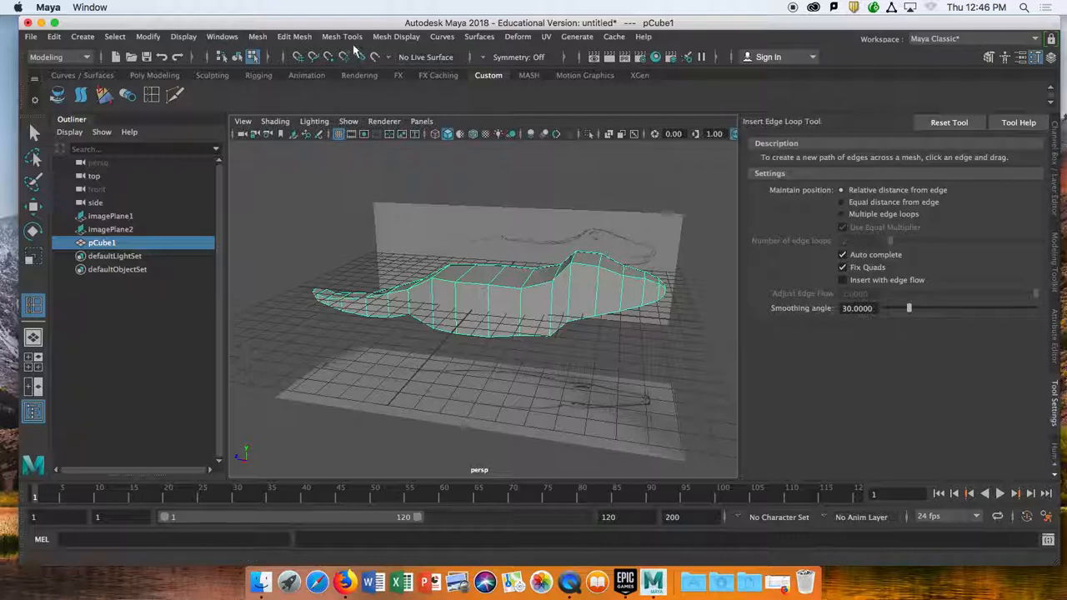
{"action": "left_click", "coordinate": [396, 189]}
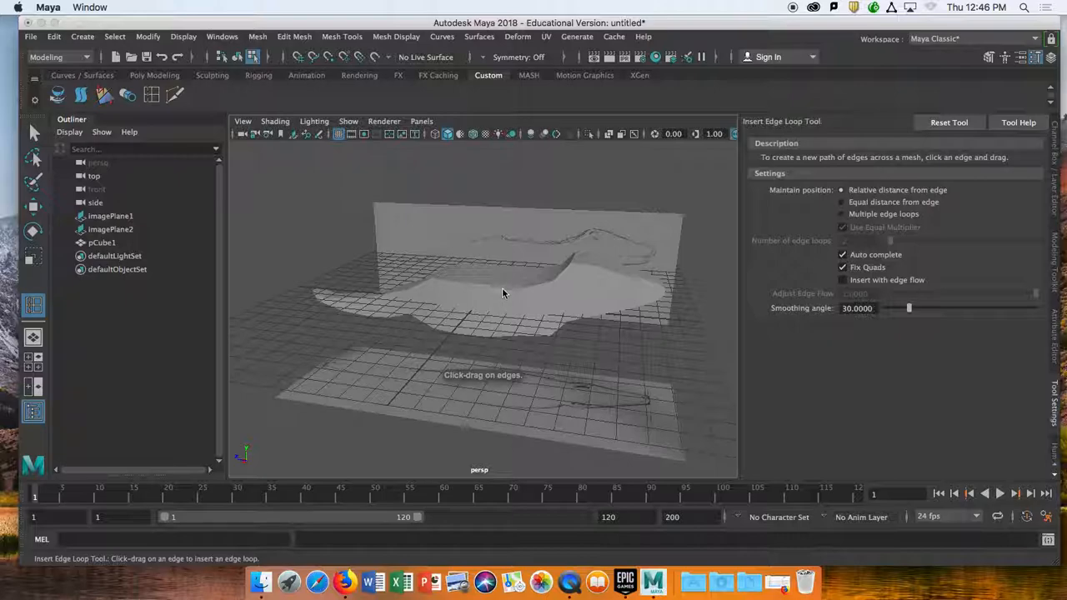
{"action": "left_click", "coordinate": [514, 301]}
{"action": "key", "text": "1"}
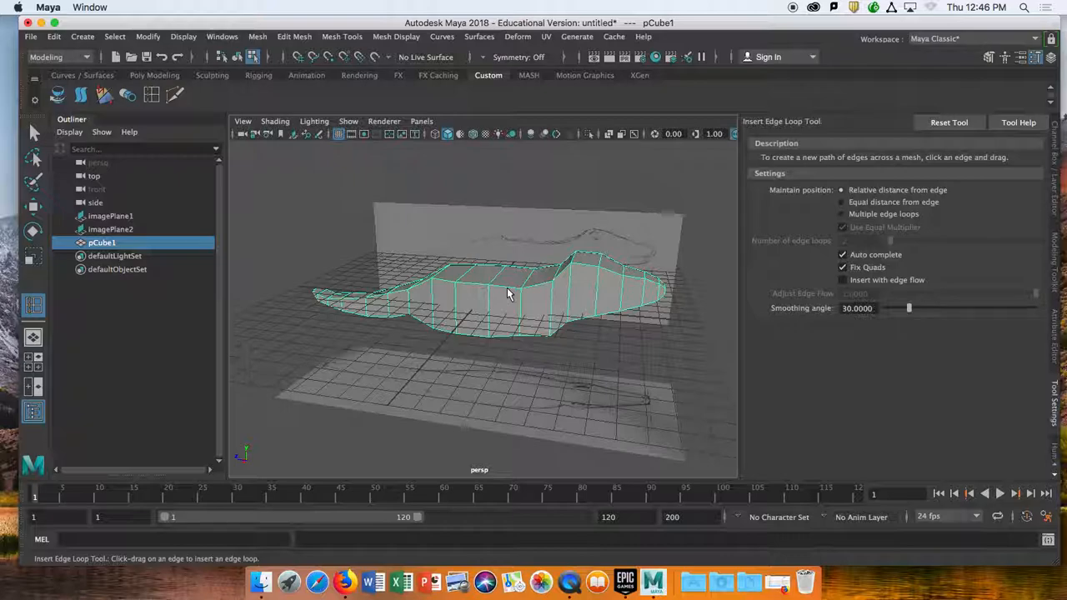
{"action": "left_click", "coordinate": [157, 95]}
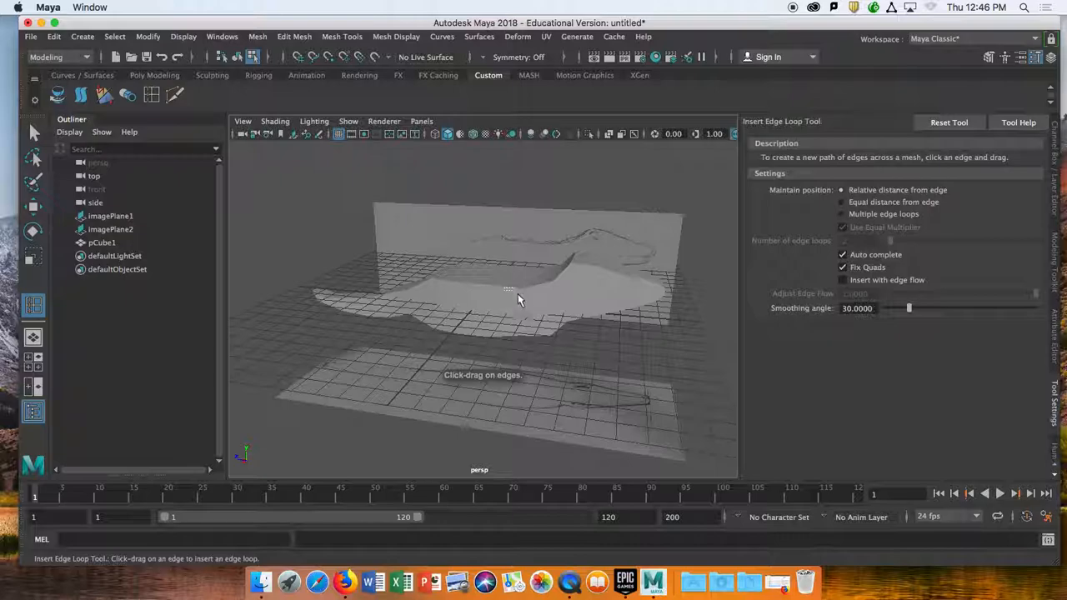
{"action": "left_click", "coordinate": [539, 327]}
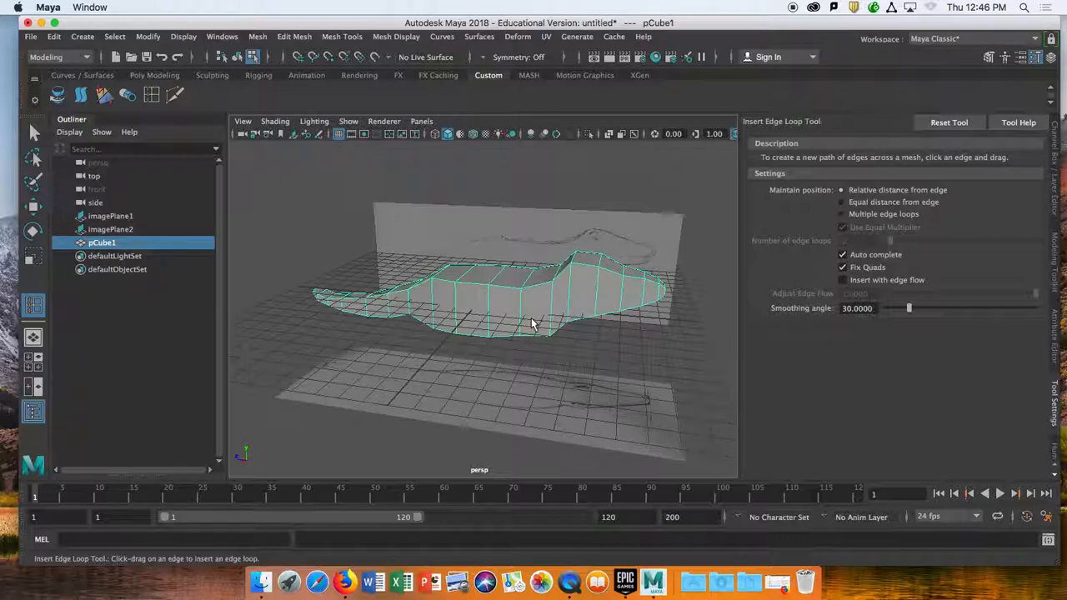